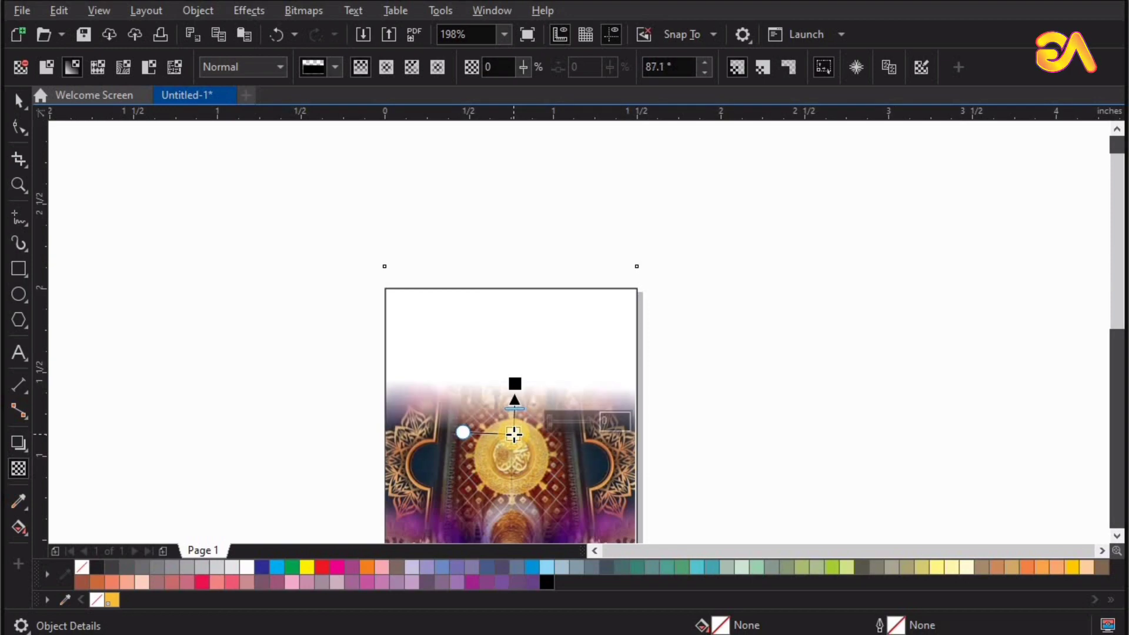
Enlarge the faded mosque interior image to about 1.551 by 2.202 inches and PowerClip it inside the page frame.
key(space)
drag(647, 260, 653, 252)
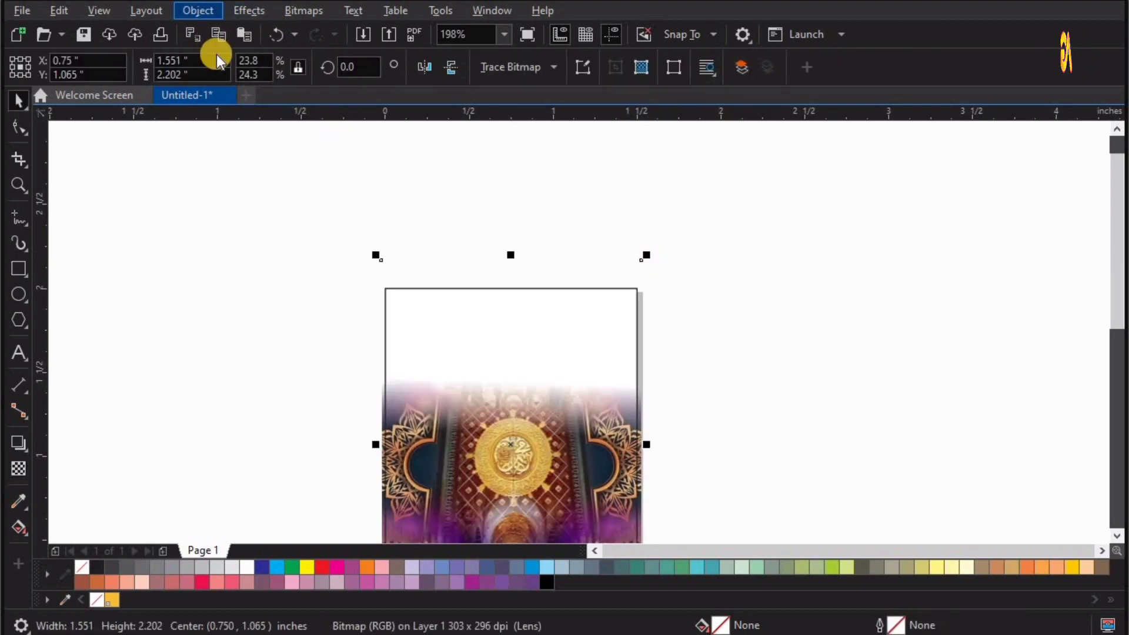
mouse_move(351, 83)
click(479, 81)
click(499, 309)
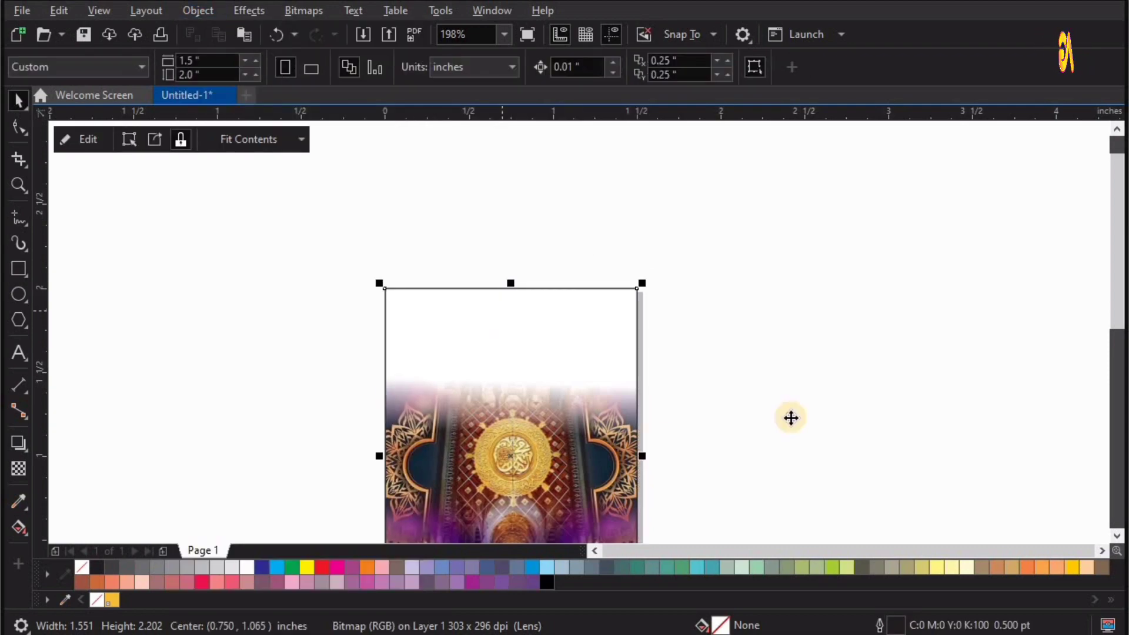
click(806, 321)
Pull the hanging lamp, the two large bearded portraits and the curtained stage image out of the asset pile.
key(F4)
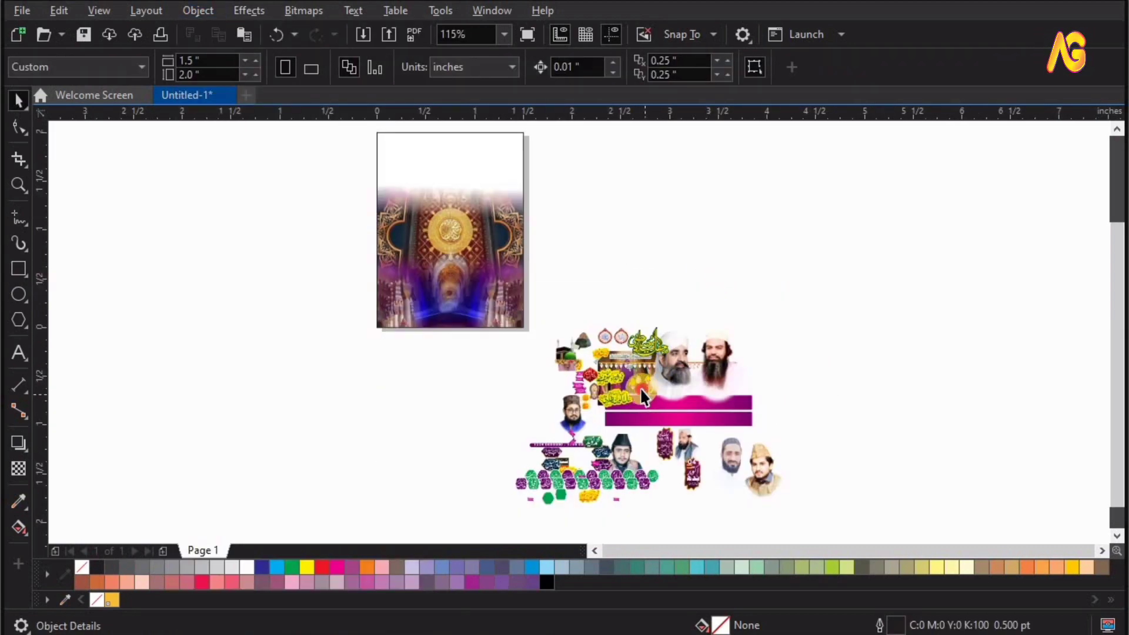
drag(645, 388, 331, 256)
drag(351, 354, 306, 350)
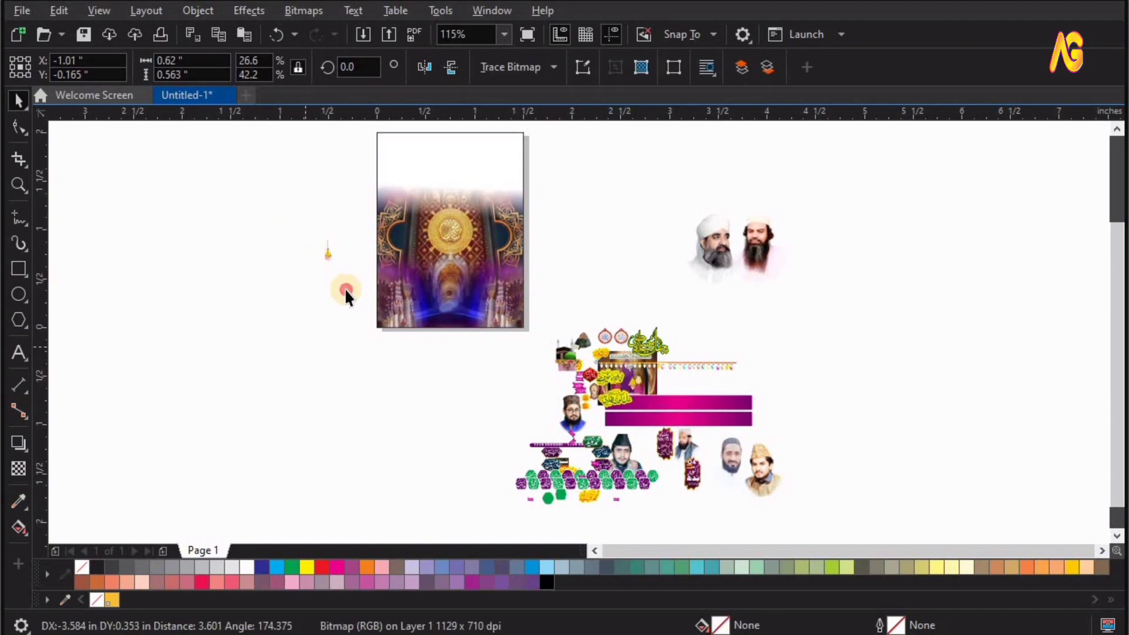
drag(327, 253, 574, 219)
Move the curtained stage image to the upper part of the page and set its width to 1.5 inches.
drag(273, 344, 414, 157)
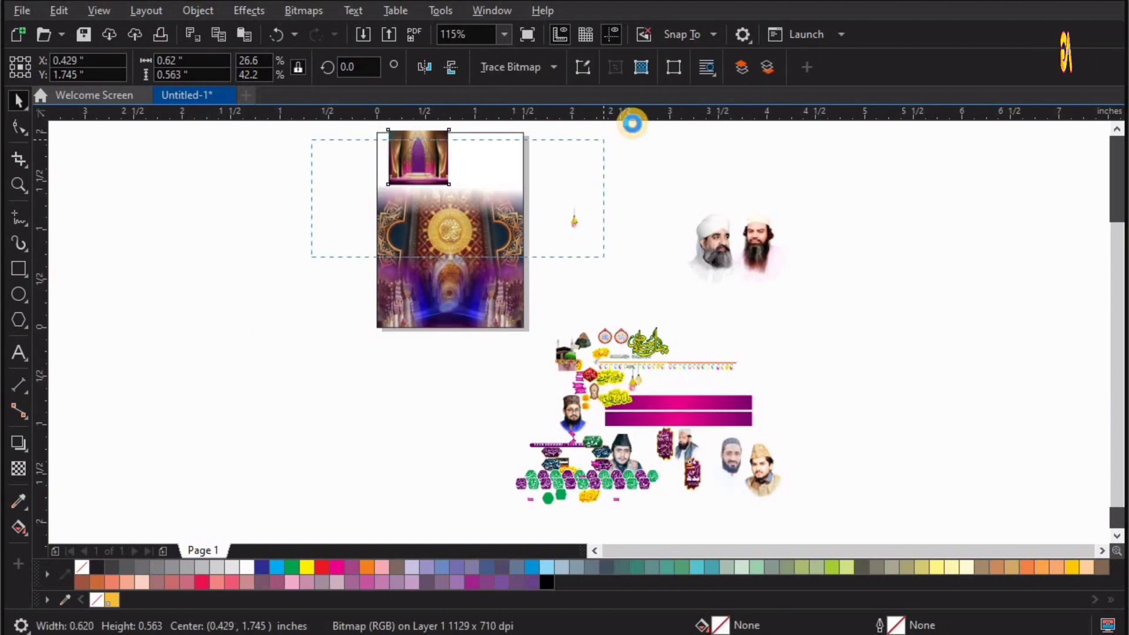
drag(312, 257, 631, 124)
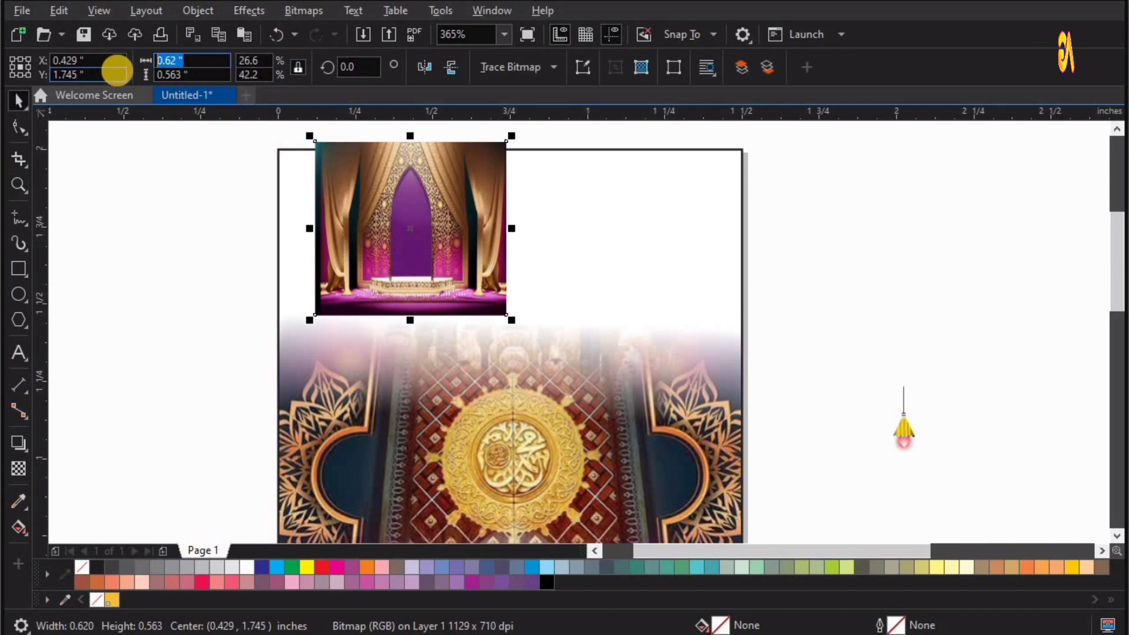
text(4)
text(.)
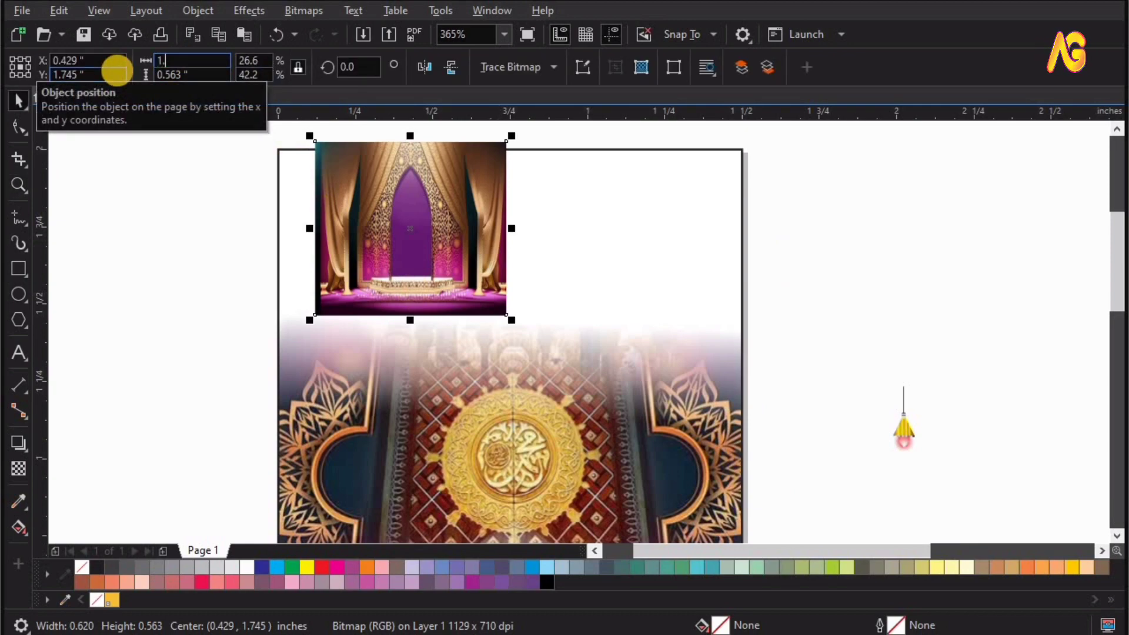
text(5)
key(Return)
Align the curtained stage image with the page frame, centred horizontally and flush with its top edge.
shift+click(664, 485)
key(c)
key(t)
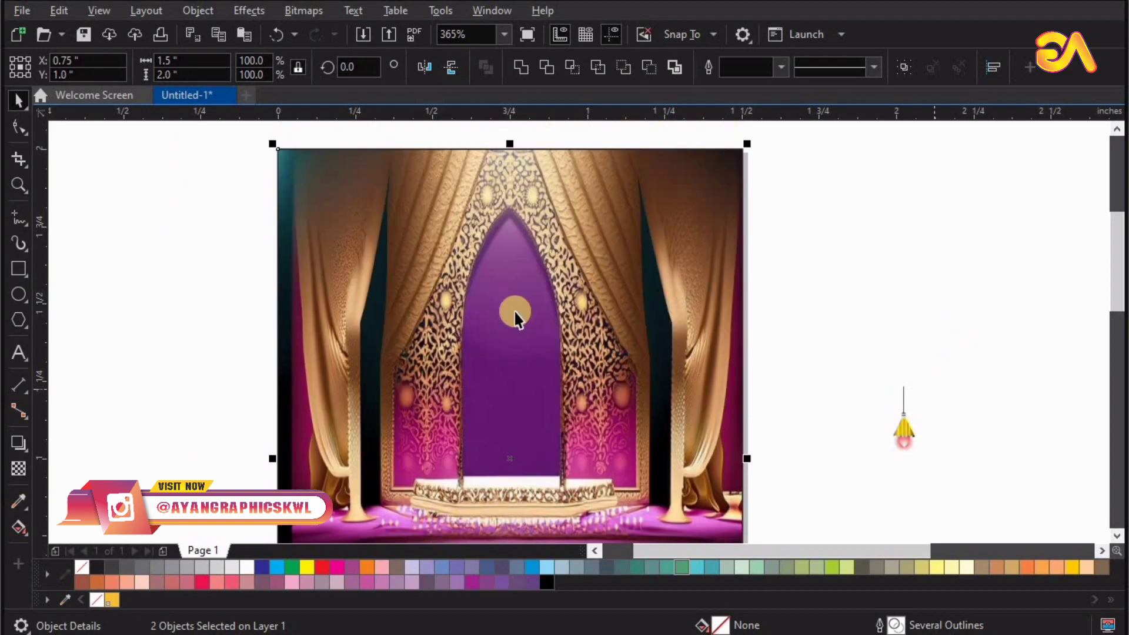
click(313, 348)
Apply a short vertical linear transparency to the curtained stage image, fading its lower part out just above the gold medallion.
scroll(313, 348, down, 1)
key(F2)
drag(244, 205, 791, 527)
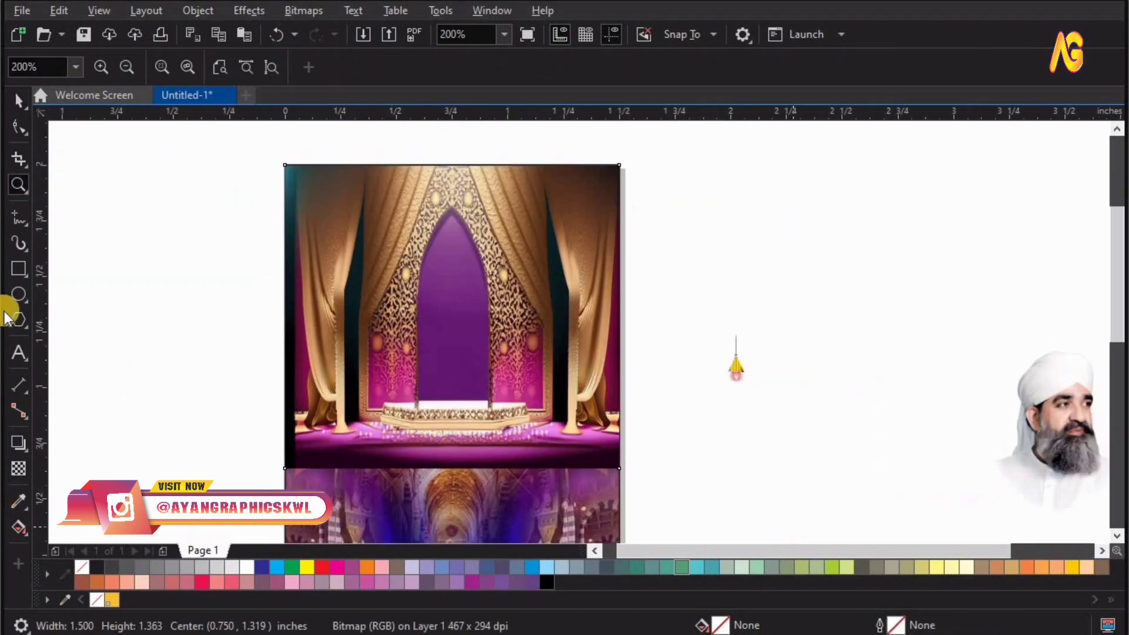
click(19, 469)
mouse_move(441, 342)
mouse_down()
mouse_move(441, 483)
mouse_move(439, 346)
mouse_up()
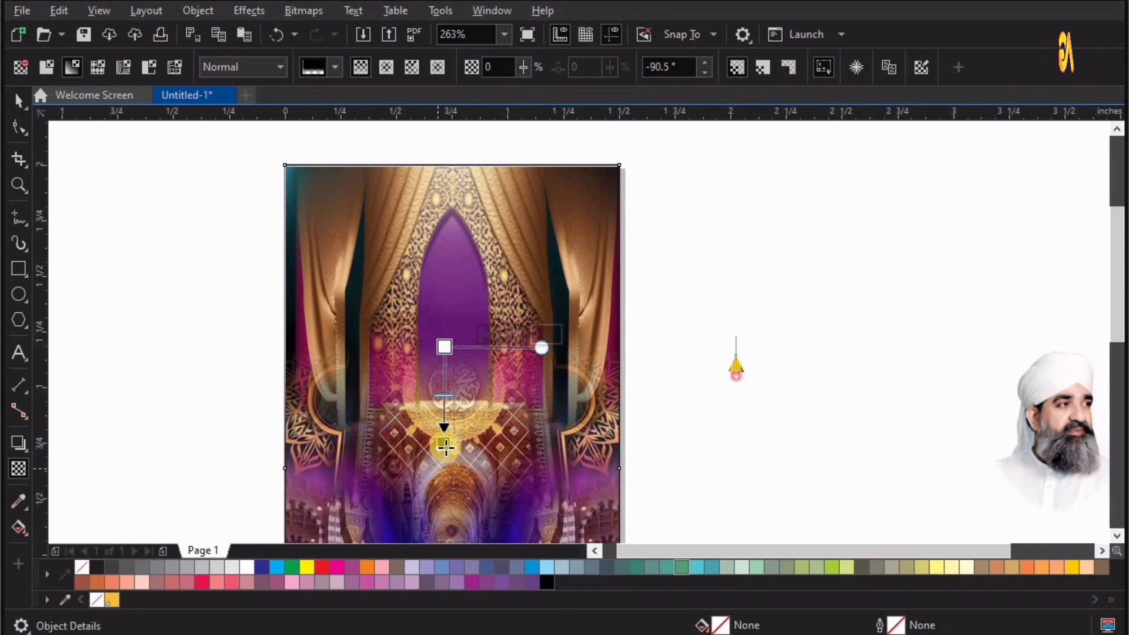
drag(449, 422, 450, 357)
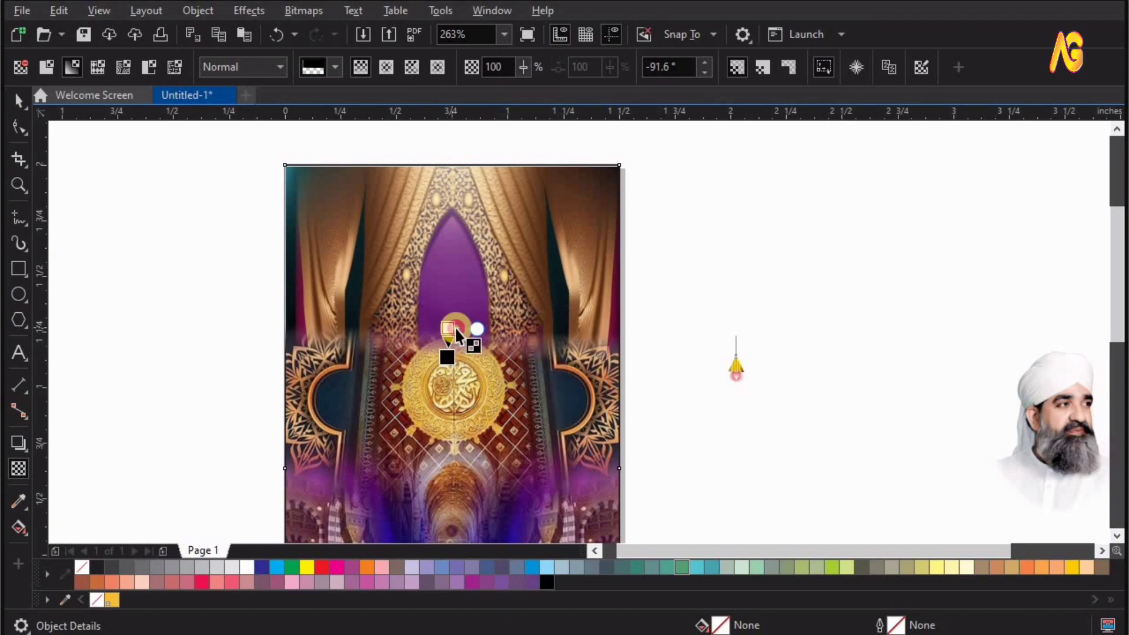
Enlarge the faded stage image to about 1.528 by 1.388 inches and PowerClip it inside the page frame.
key(space)
drag(633, 474, 631, 475)
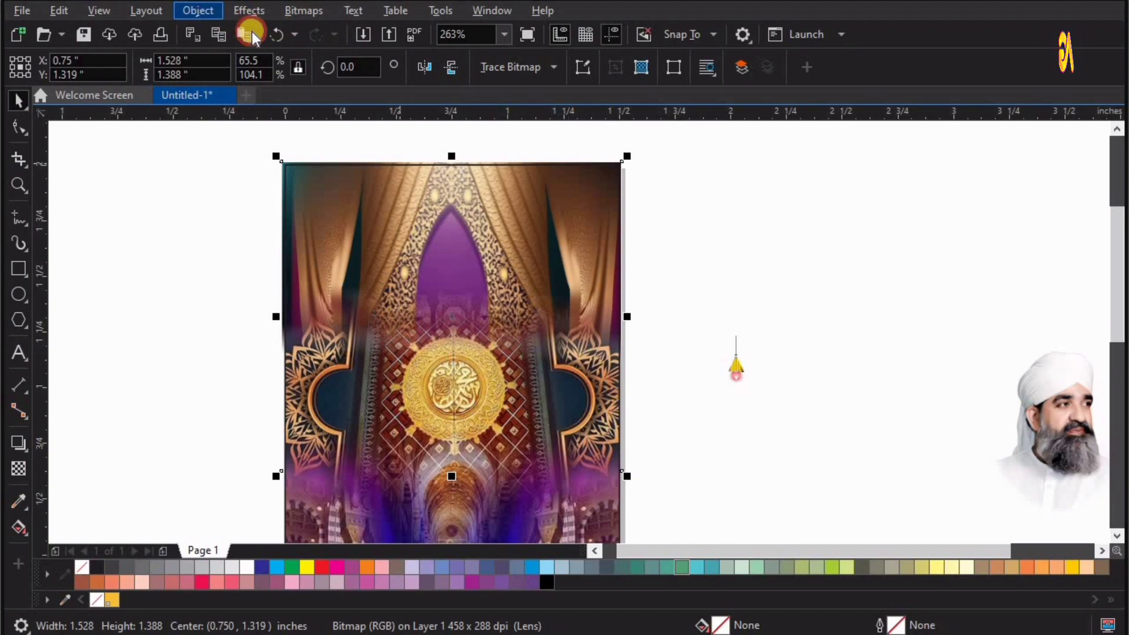
click(199, 12)
click(224, 77)
click(498, 81)
click(513, 285)
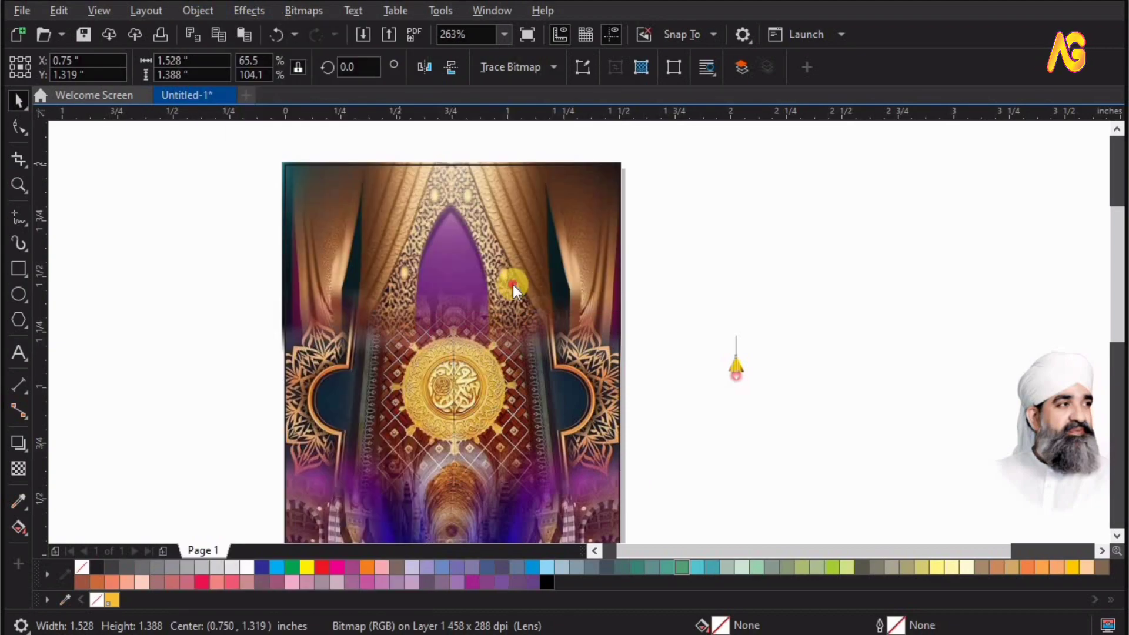
click(735, 231)
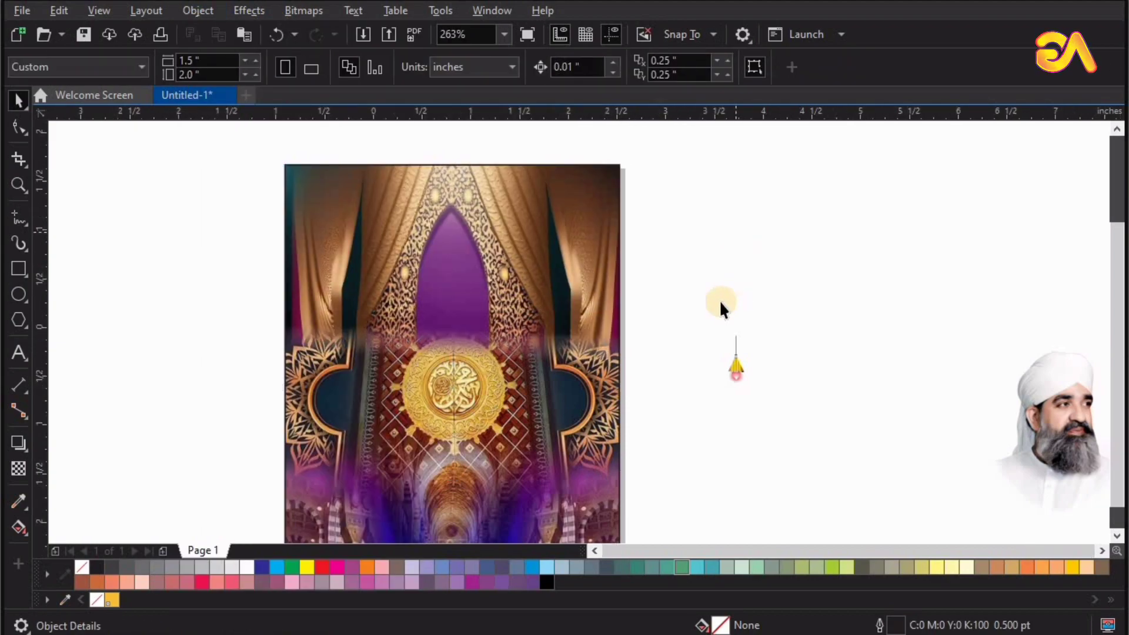
Draw a square about 0.209 inches wide in the page's upper-left corner and round its corners by about 0.015 inches.
scroll(721, 308, down, 3)
drag(684, 163, 727, 110)
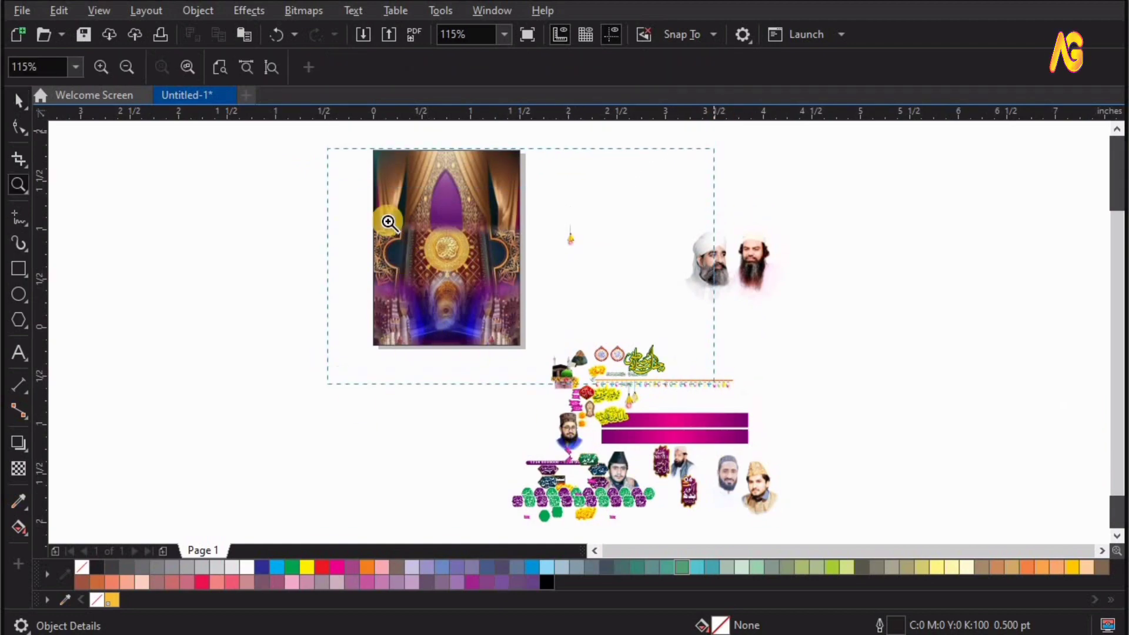
drag(633, 167, 266, 314)
click(19, 100)
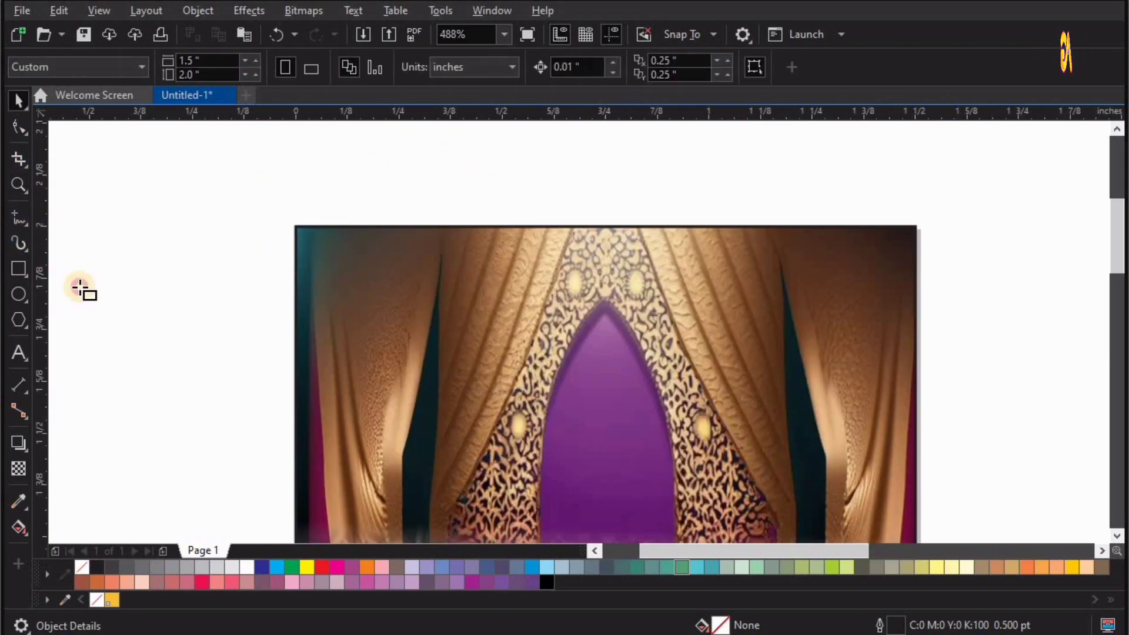
key(F6)
click(306, 239)
drag(385, 324, 392, 324)
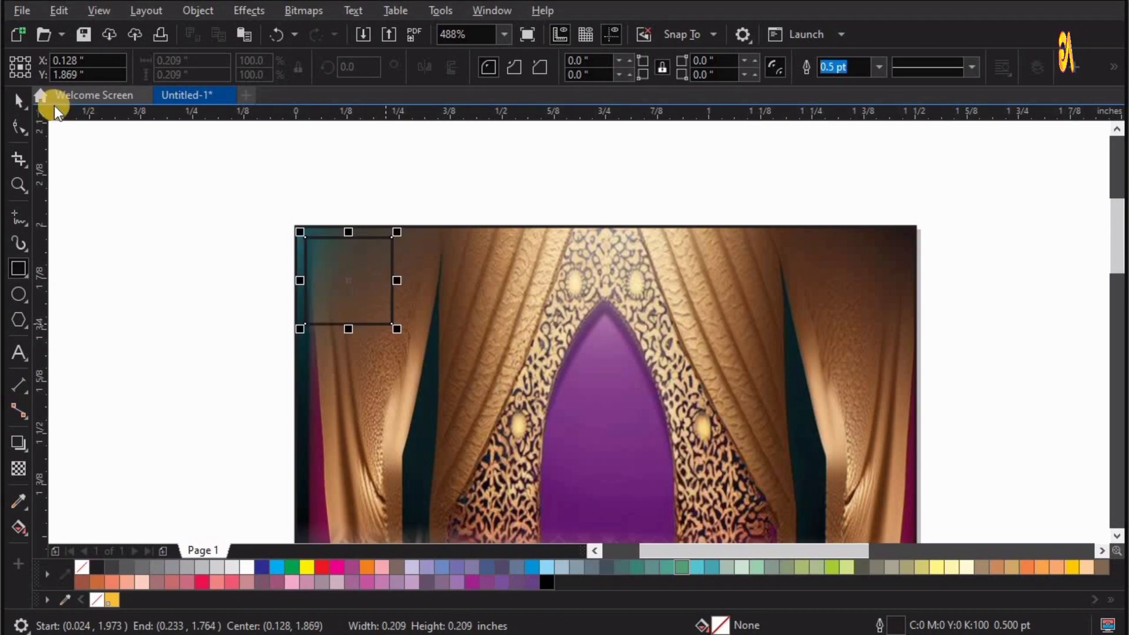
click(19, 127)
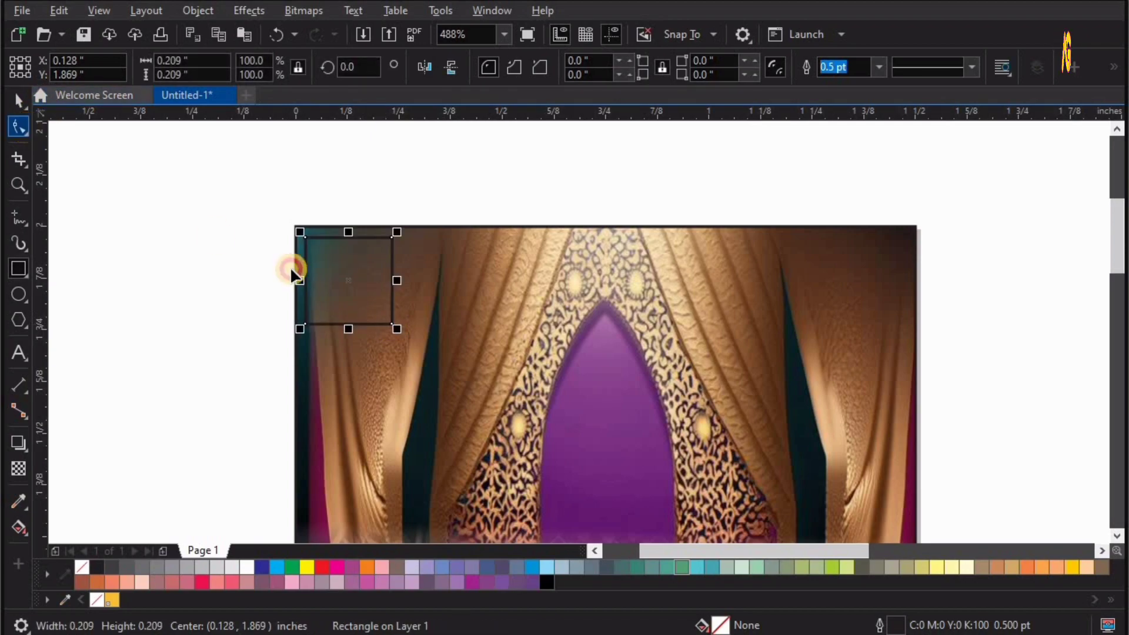
click(209, 286)
key(space)
Paste the framed portrait and move it next to the page's upper-left corner.
key(F4)
key(ctrl+v)
key(F2)
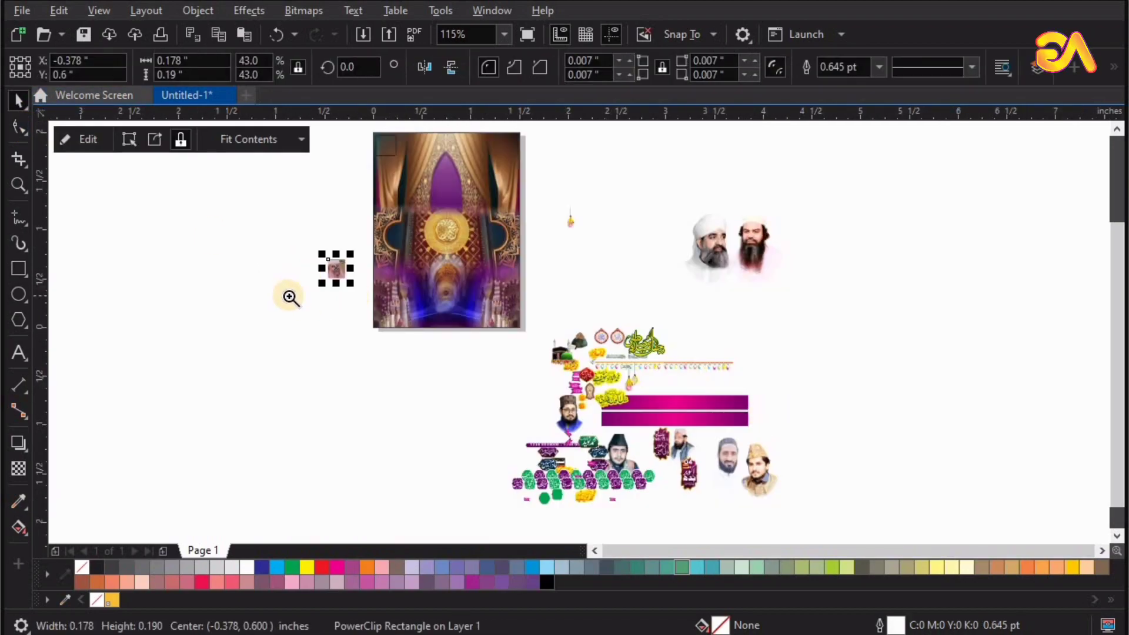
drag(288, 297, 532, 113)
drag(424, 484, 483, 221)
Delete the empty rounded square and fit the framed portrait into the page's upper-left corner.
key(F2)
drag(429, 155, 608, 281)
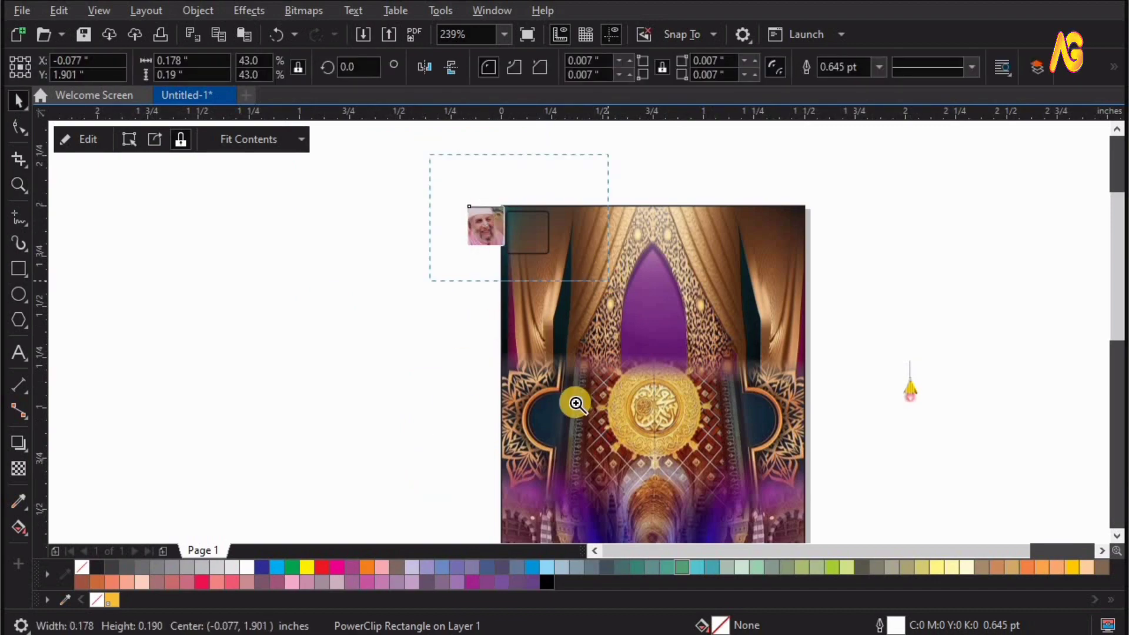
click(610, 428)
key(Delete)
Move the turban image with the small card into the page's upper-right corner and fine-tune its position.
drag(503, 348, 509, 149)
key(F4)
key(F2)
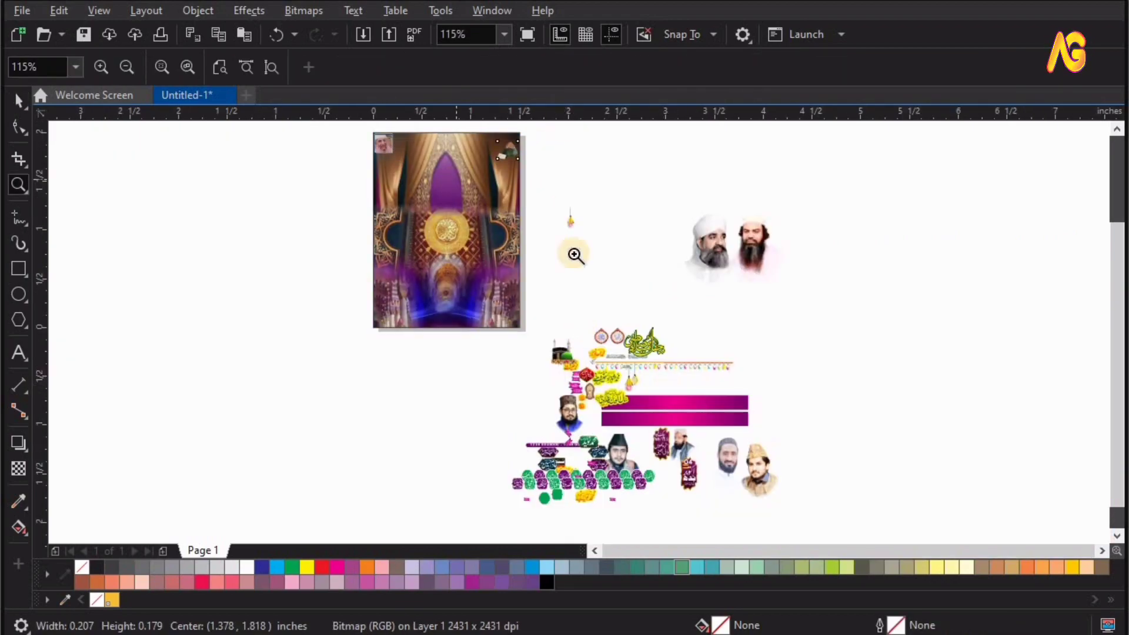
drag(559, 181, 461, 106)
drag(588, 368, 590, 341)
click(774, 332)
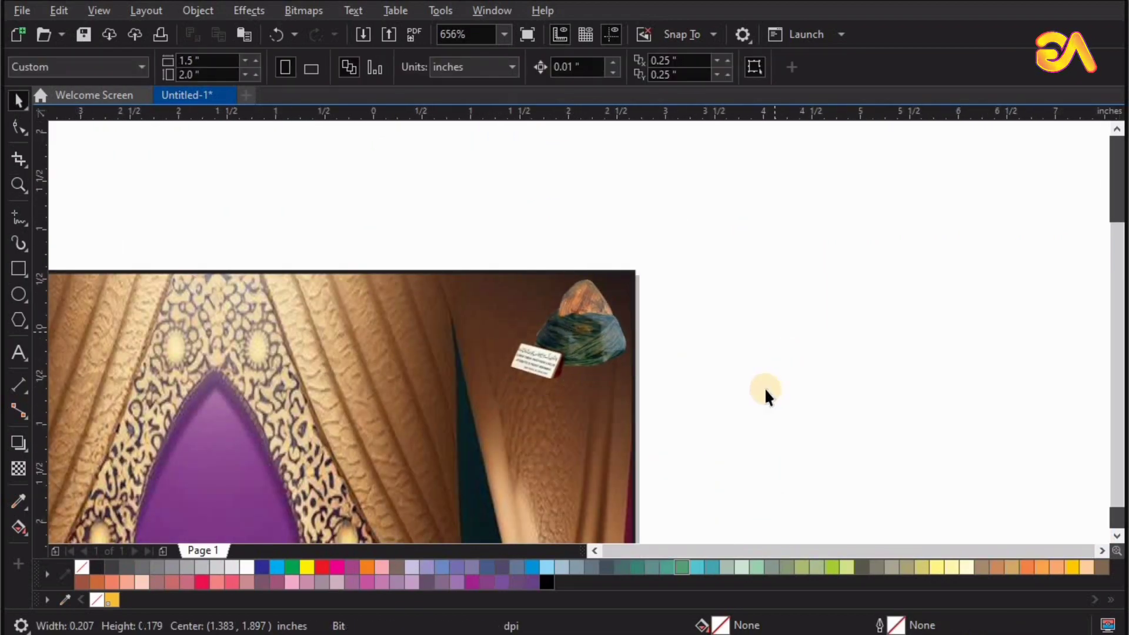
Place the string of coloured lights across the upper page and centre it horizontally on the page frame.
key(F4)
drag(688, 360, 496, 145)
key(F2)
drag(621, 130, 366, 191)
shift+click(585, 379)
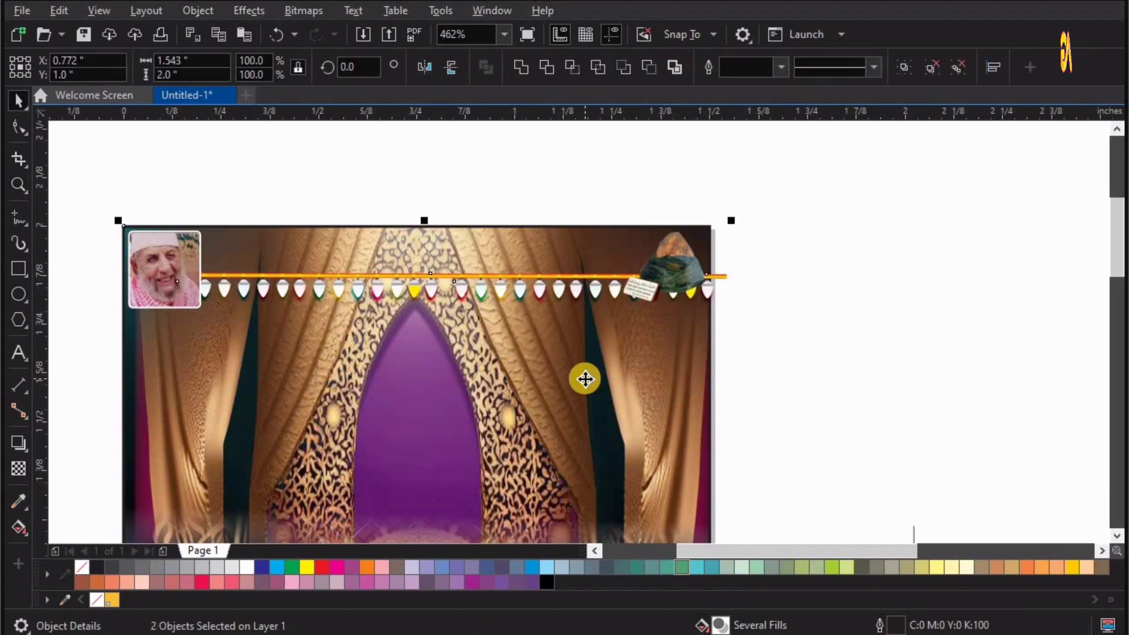
key(c)
key(Escape)
Enlarge the string of lights to about 1.549 inches wide and align it with the page frame's top edge.
click(502, 291)
shift+click(495, 377)
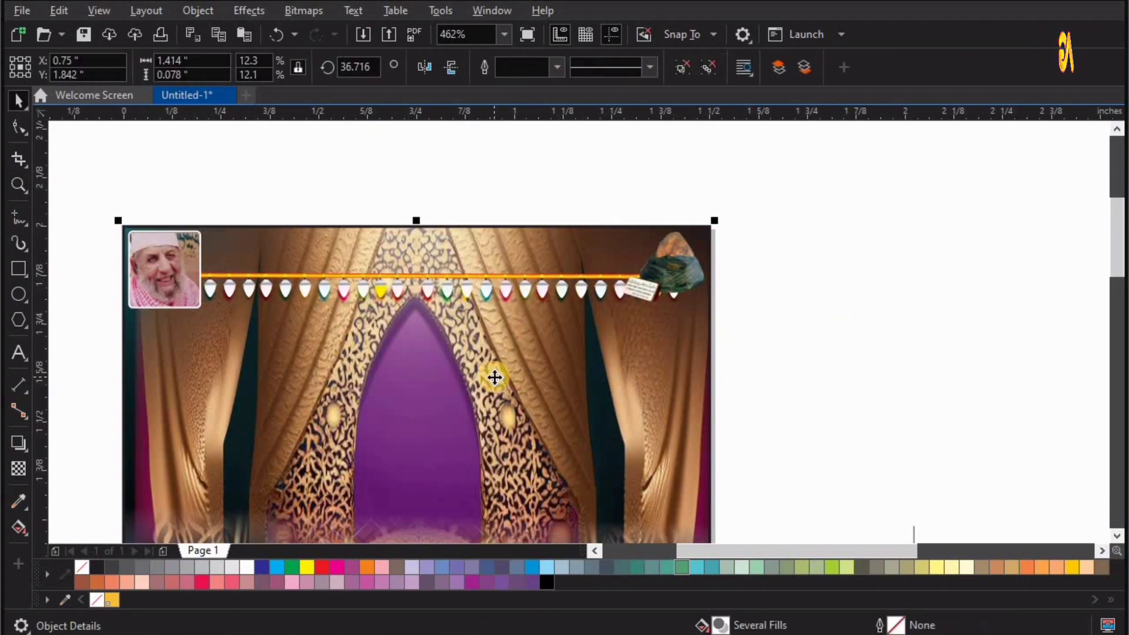
key(t)
key(Escape)
click(693, 266)
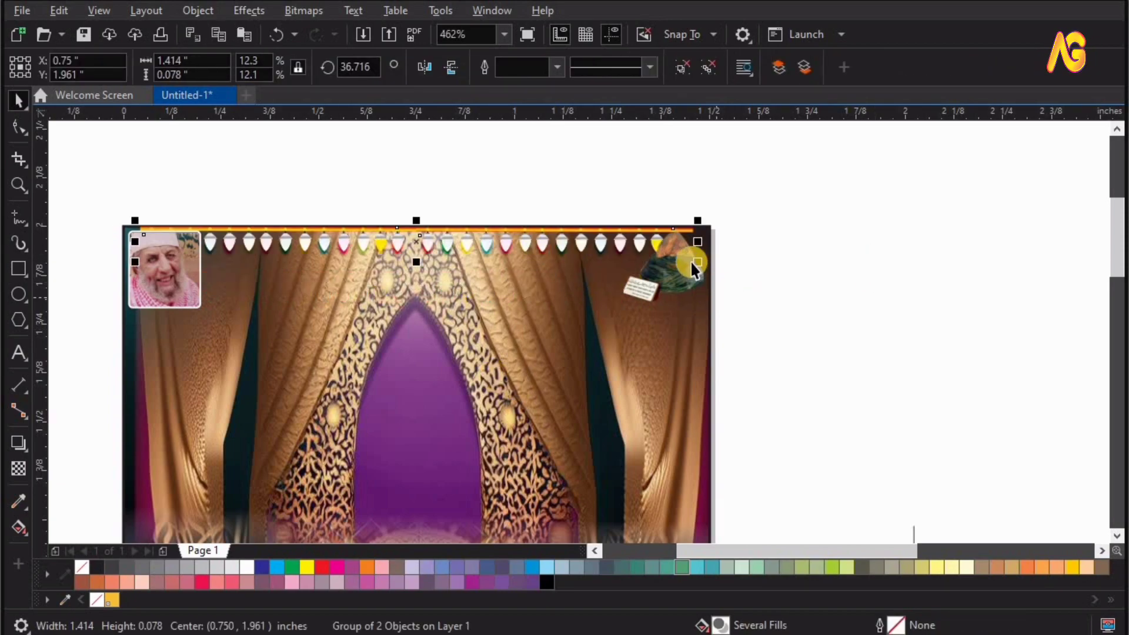
drag(701, 266, 725, 268)
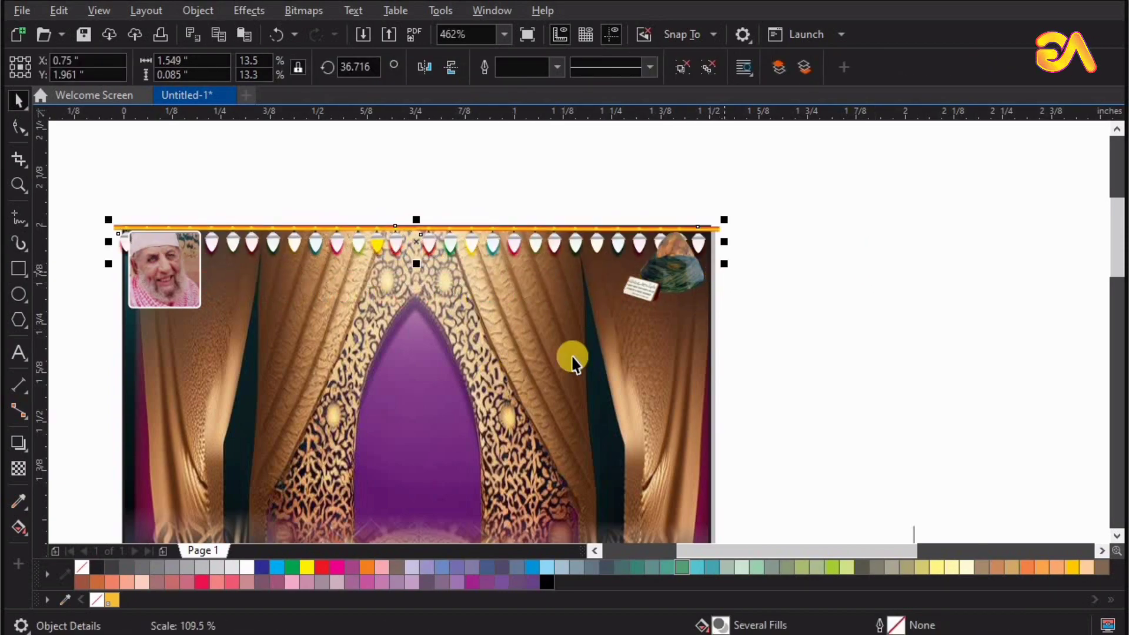
shift+click(572, 356)
key(t)
PowerClip the string of lights inside the page frame.
click(512, 243)
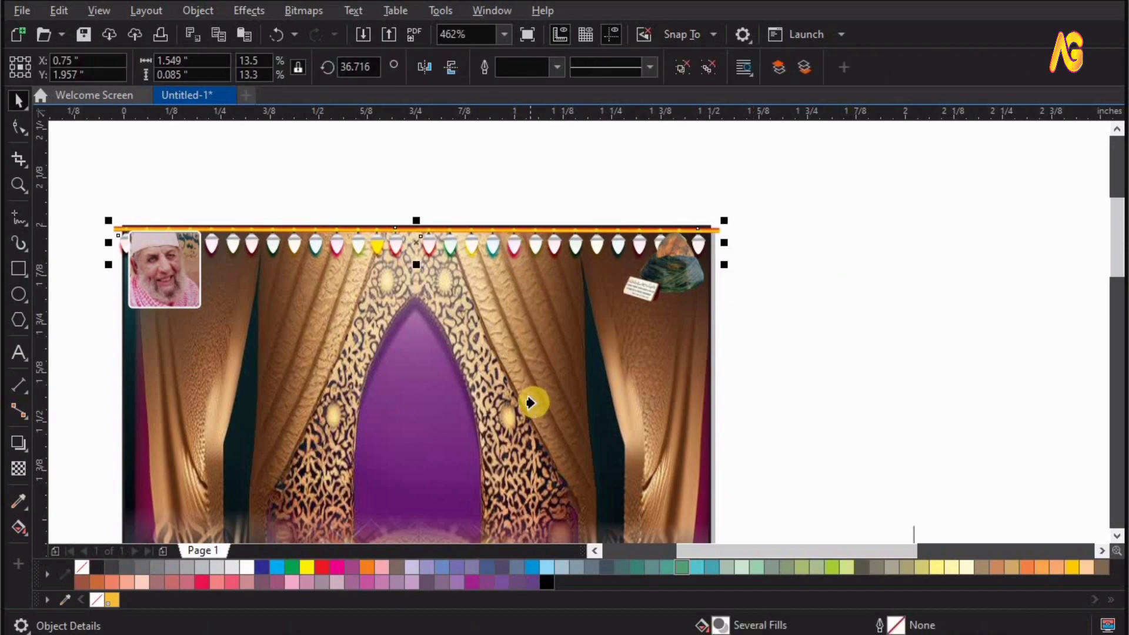
drag(533, 409, 533, 409)
click(795, 306)
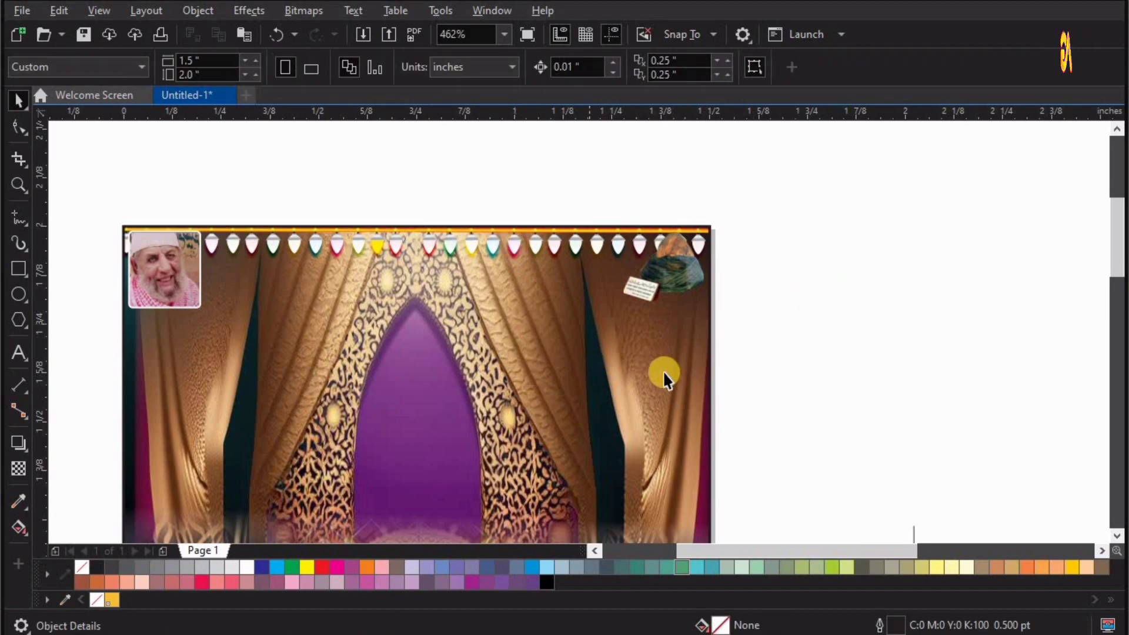
Place the Kaaba and green dome group beside the framed portrait near the top of the page.
key(F4)
drag(557, 356, 478, 295)
scroll(478, 295, up, 5)
drag(484, 225, 475, 254)
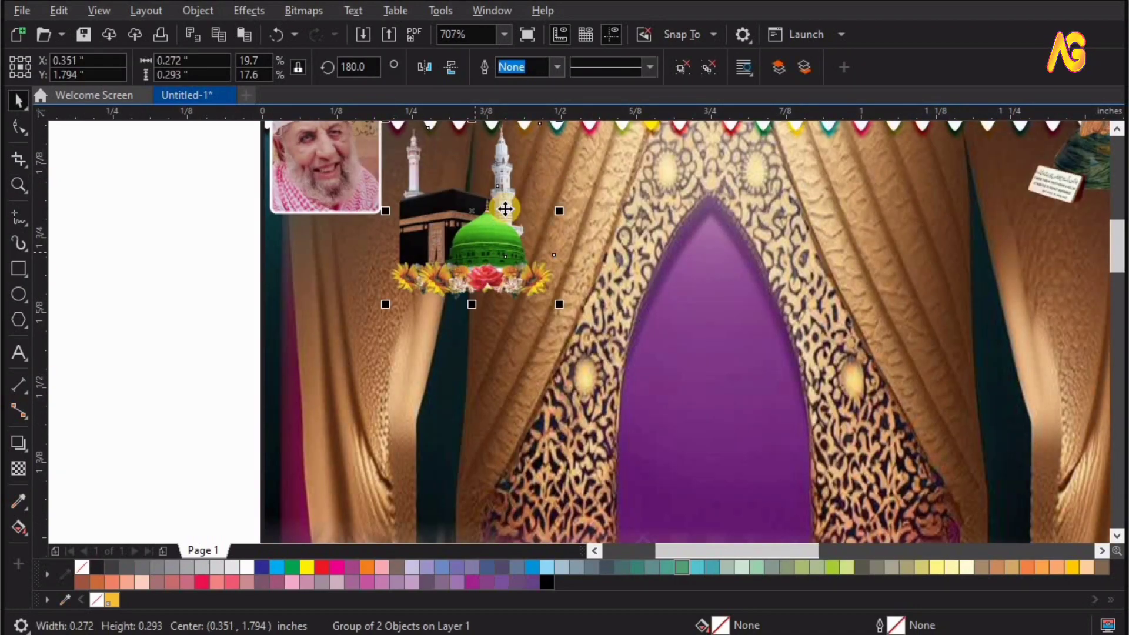
scroll(504, 209, down, 2)
key(F2)
drag(561, 149, 350, 320)
drag(601, 354, 602, 325)
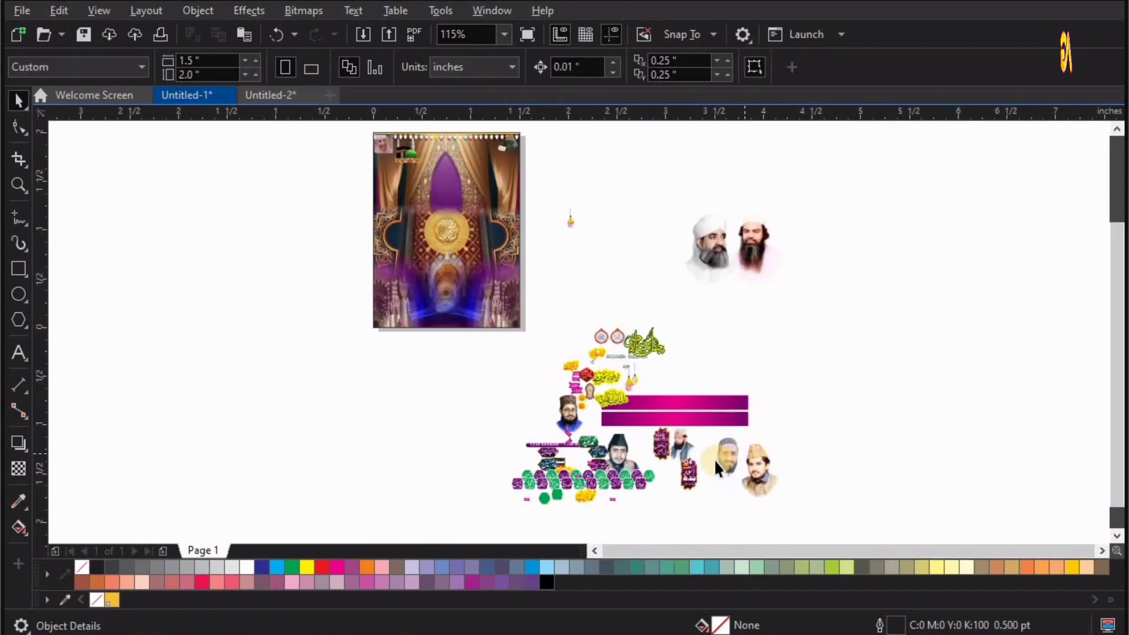
Place the bespectacled man's portrait on the page's left side and the portrait of the man in a vest on the right.
drag(369, 191, 385, 173)
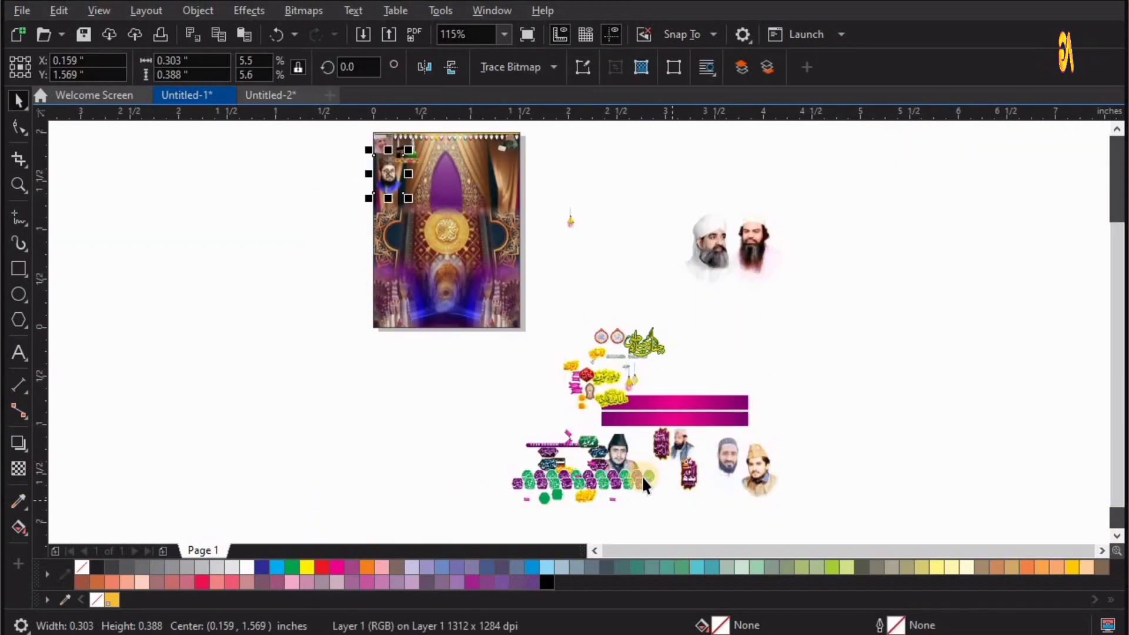
drag(511, 191, 587, 308)
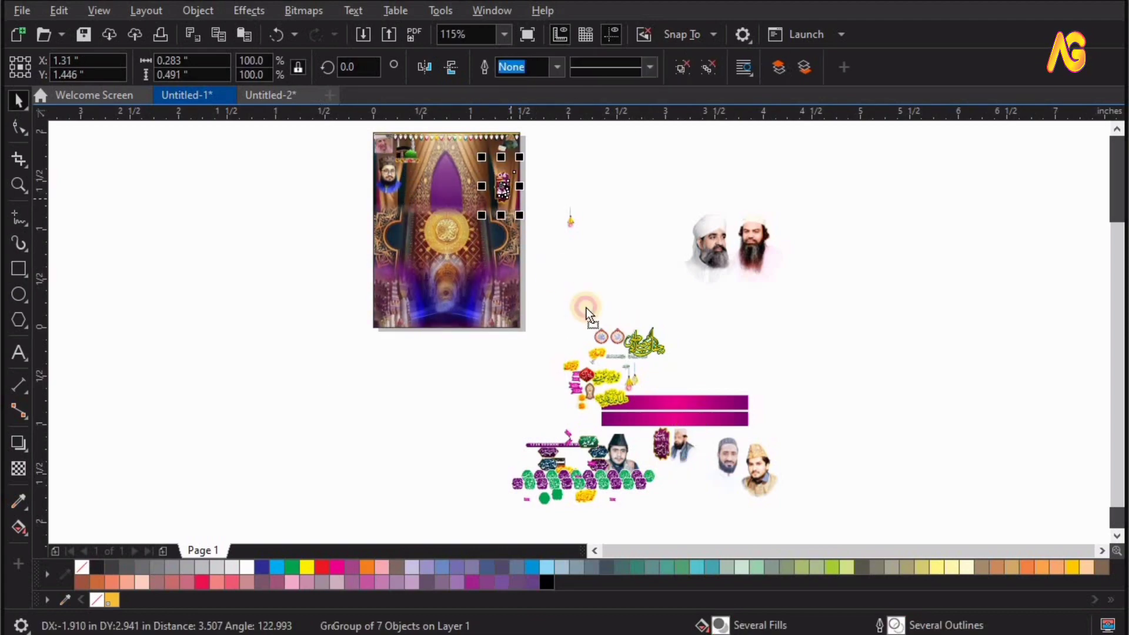
drag(681, 456, 499, 185)
key(F2)
drag(566, 143, 300, 246)
Align the tops of the left and right portraits.
shift+click(396, 276)
key(t)
click(1047, 229)
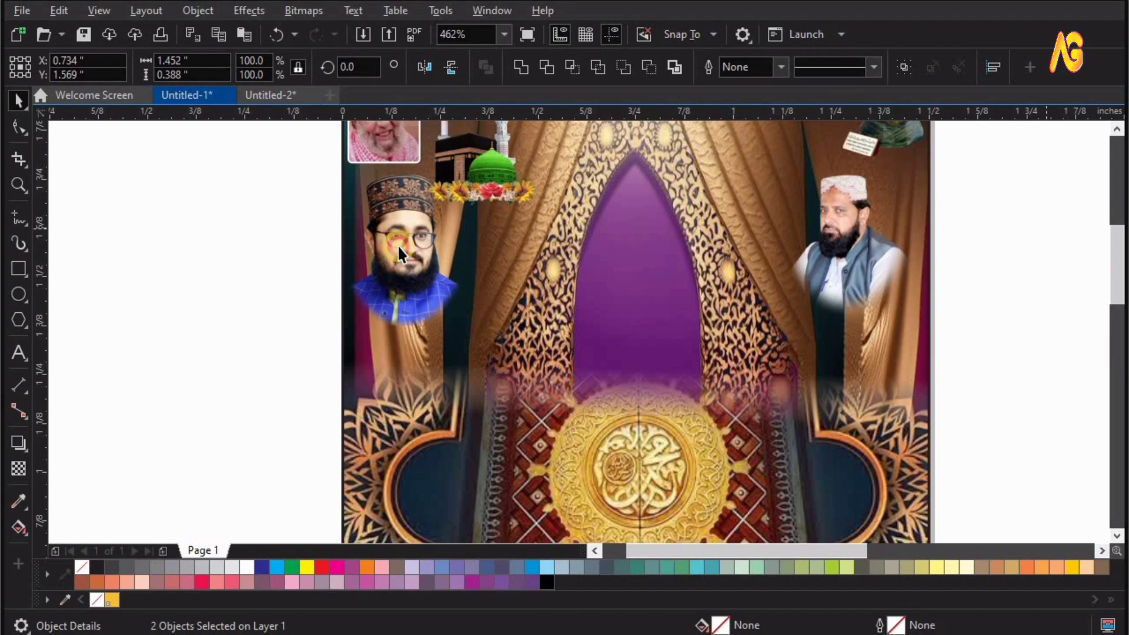
Shift the bespectacled man's portrait to the page's left edge and align its top with the right portrait again.
click(399, 247)
drag(398, 249, 384, 250)
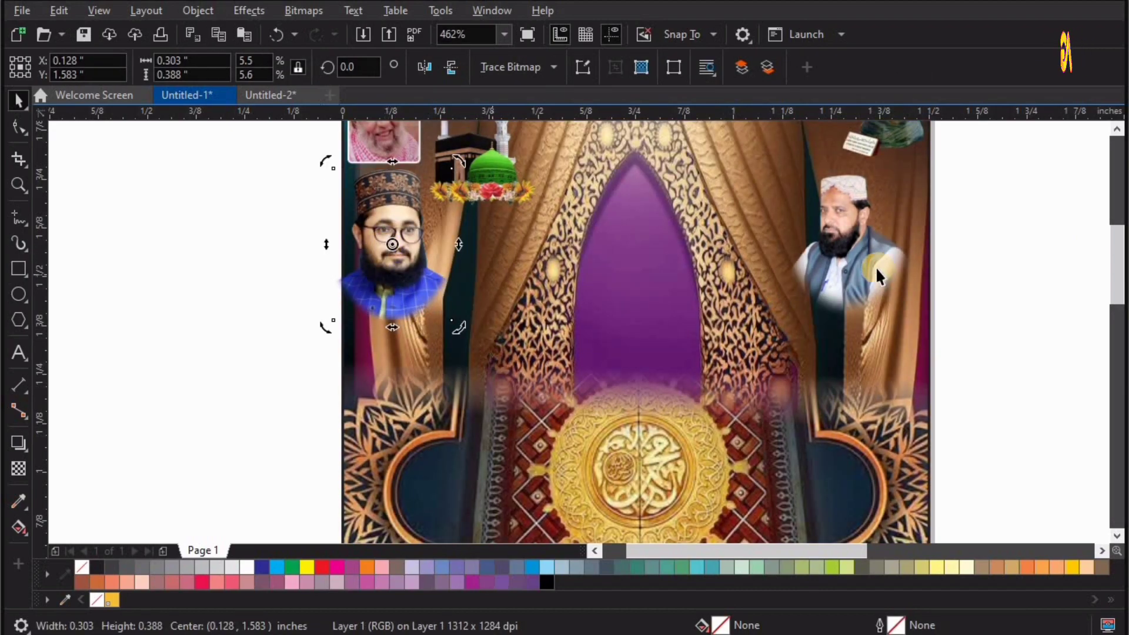
click(399, 288)
shift+click(882, 265)
key(t)
click(796, 263)
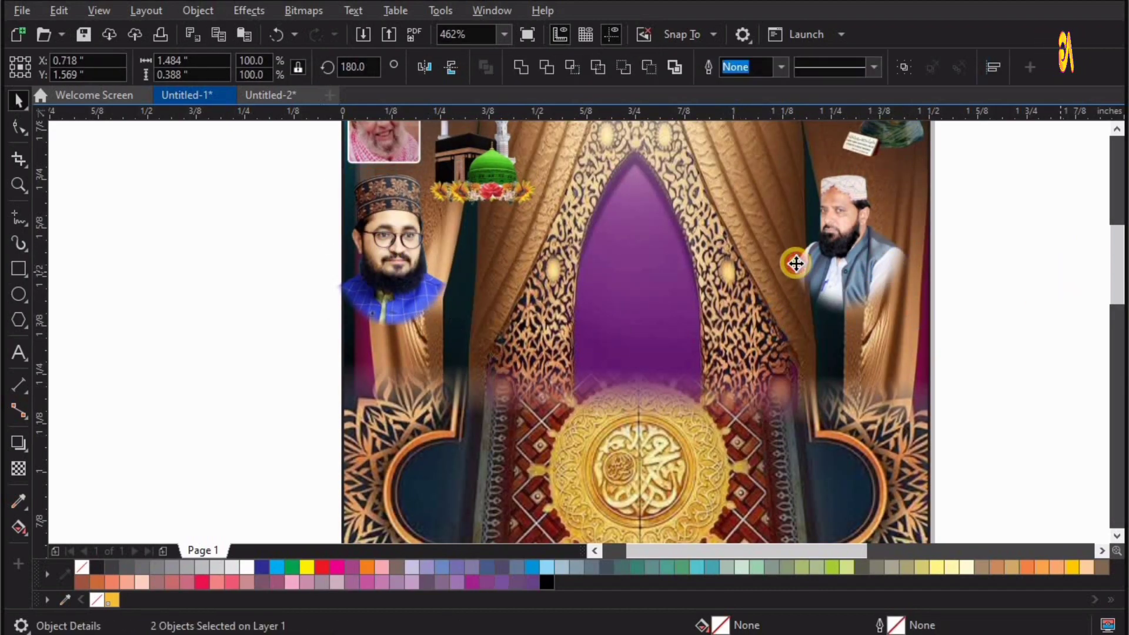
Raise the bespectacled man's portrait slightly and shift the portrait of the man in a vest to the page's right edge.
click(381, 293)
drag(382, 293, 382, 286)
drag(857, 257, 876, 261)
click(1003, 252)
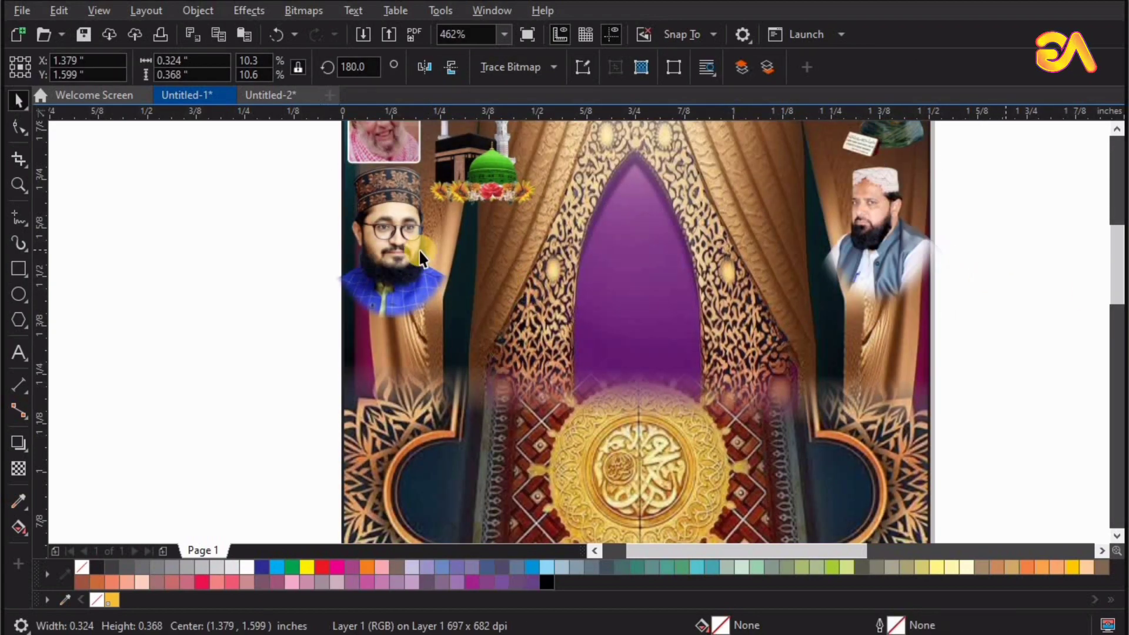
PowerClip the bespectacled man's portrait and the portrait of the man in a vest inside the page frame.
click(852, 237)
shift+click(398, 270)
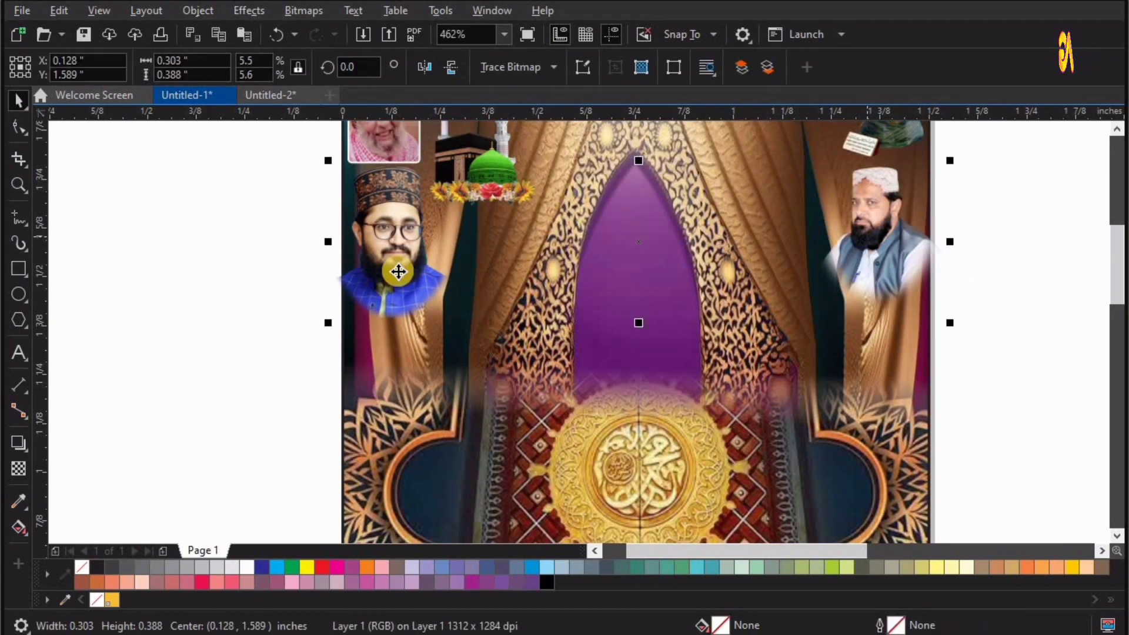
click(301, 9)
mouse_move(197, 10)
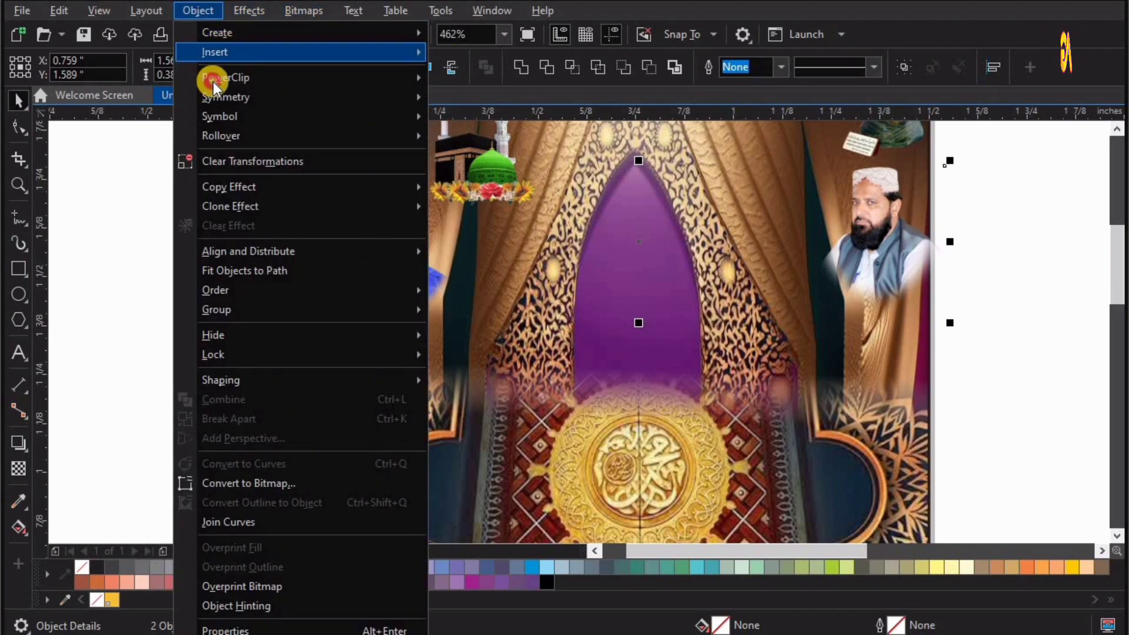
mouse_move(211, 77)
click(483, 80)
click(599, 260)
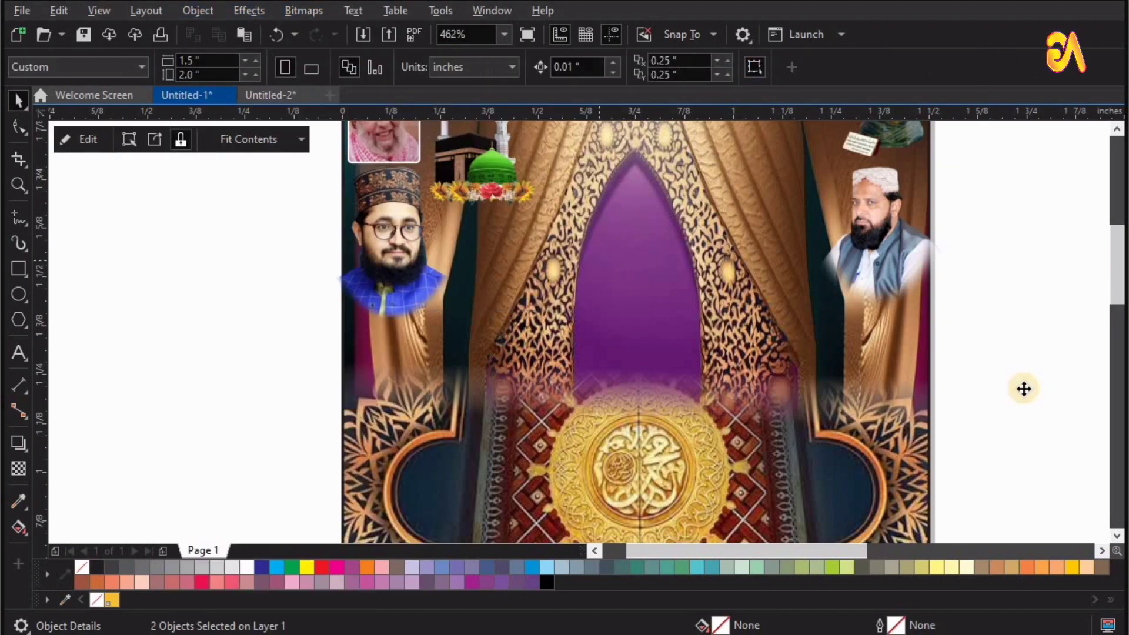
click(1077, 339)
Move the group of two large central portraits up and centre it horizontally on the page background.
key(F4)
drag(418, 220, 428, 211)
key(F2)
drag(329, 275, 625, 117)
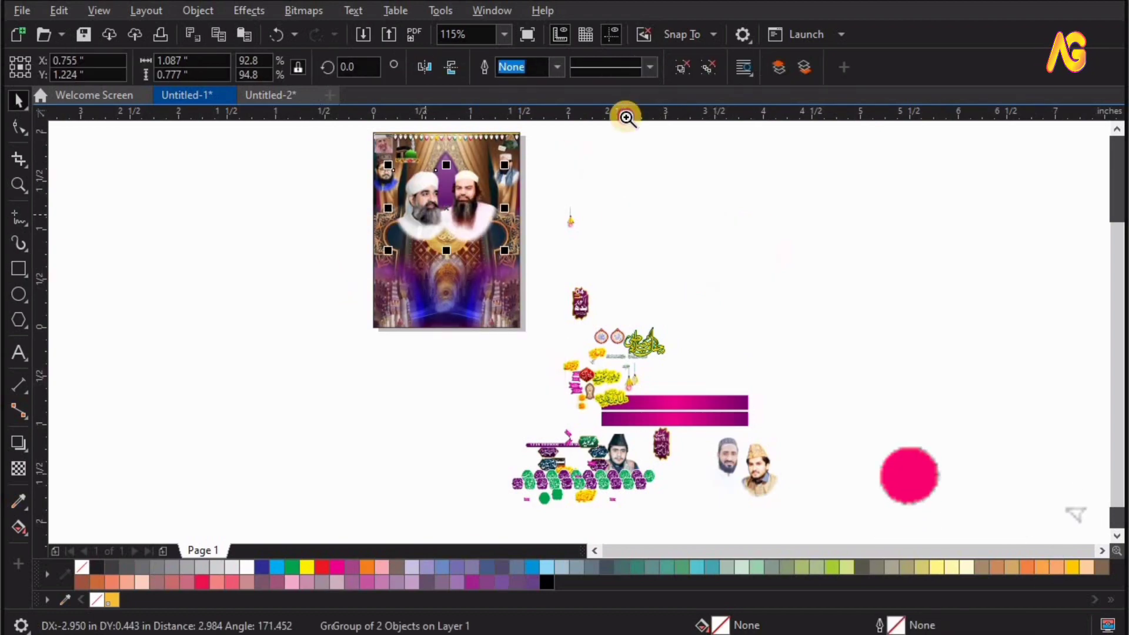
drag(549, 398, 549, 385)
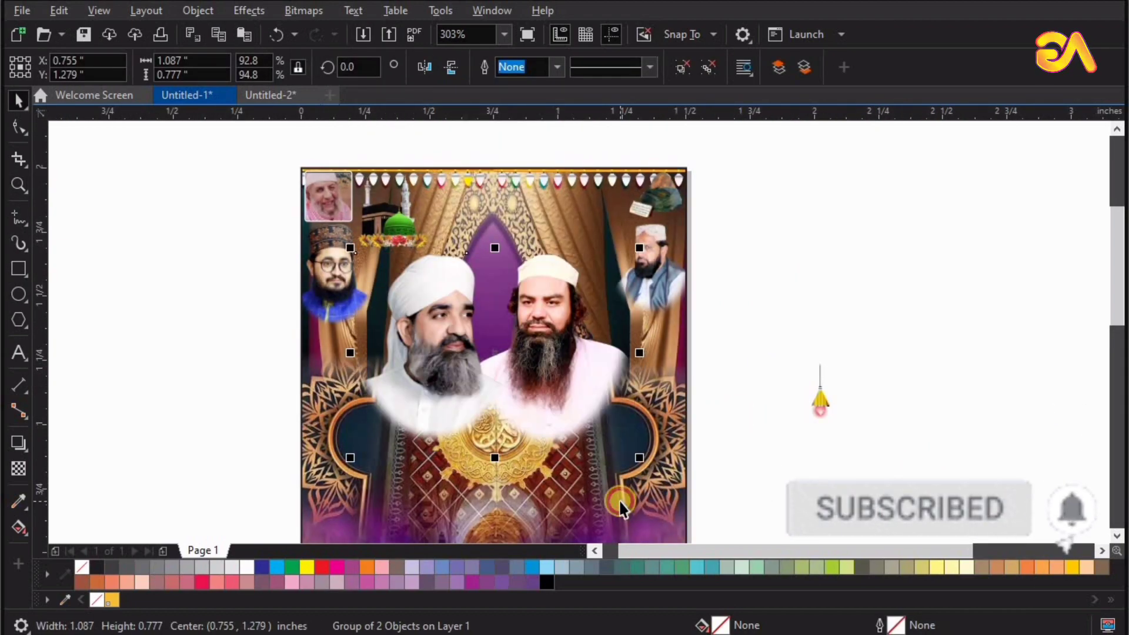
shift+click(617, 502)
key(c)
click(828, 406)
key(F4)
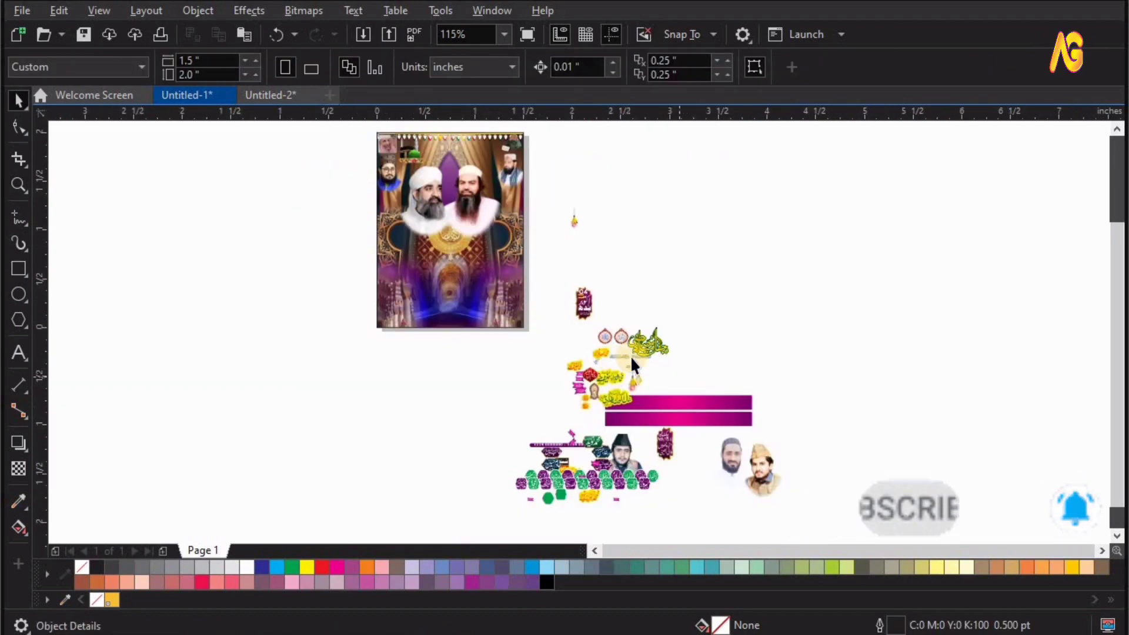
Place the yellow Arabic calligraphy title above the two central portraits, near the middle of the page top.
drag(661, 337, 651, 235)
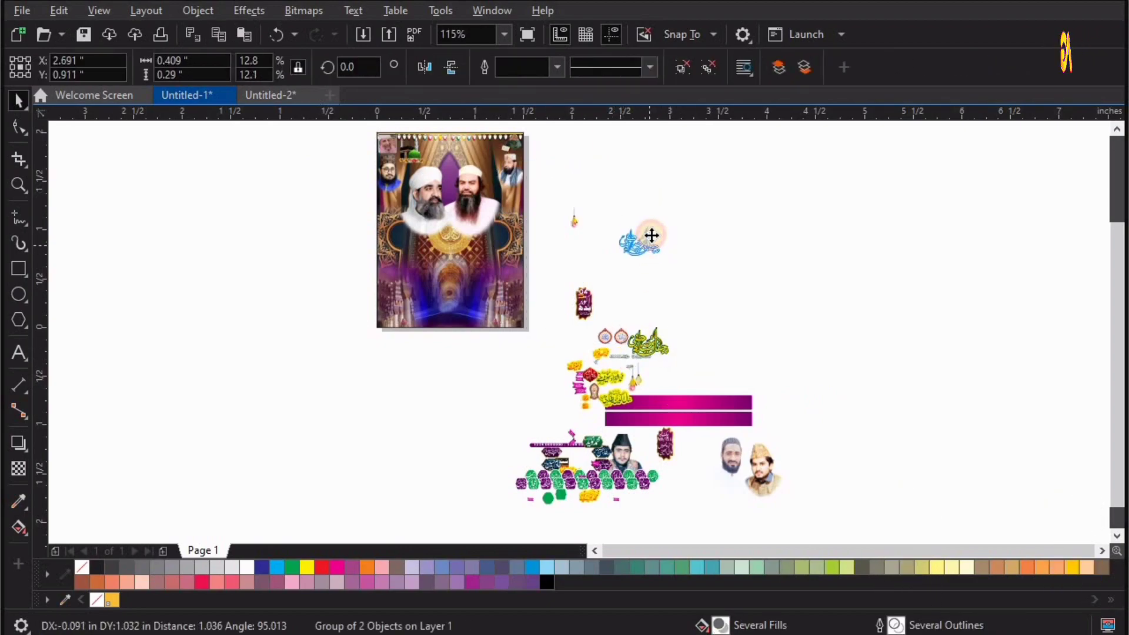
drag(493, 165, 468, 160)
key(z)
drag(535, 131, 377, 197)
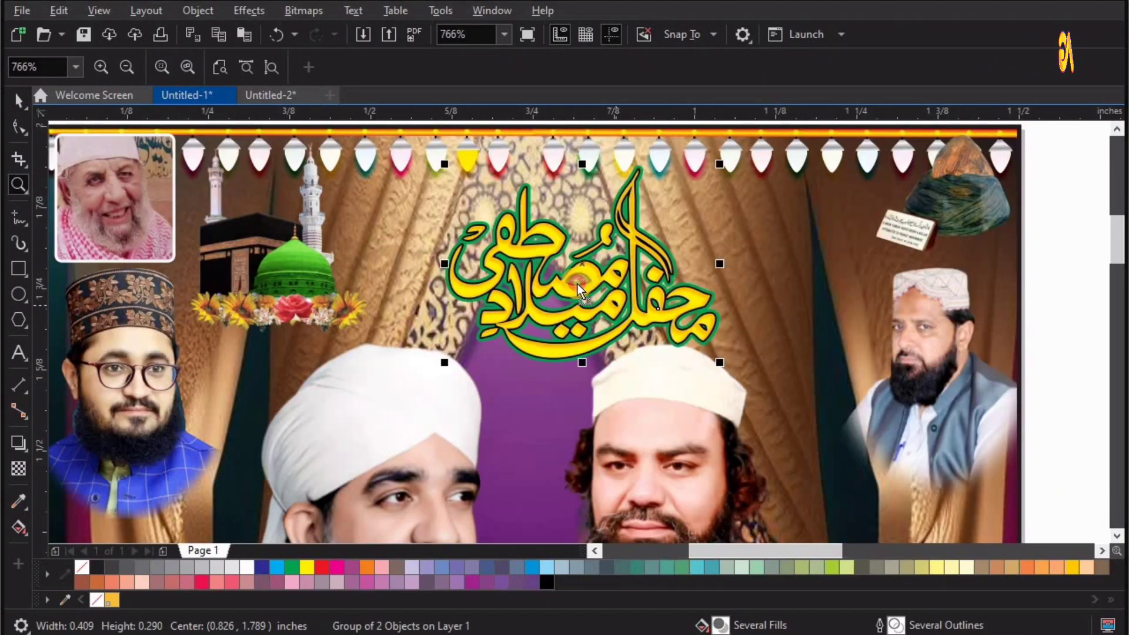
key(space)
drag(575, 281, 534, 285)
key(F4)
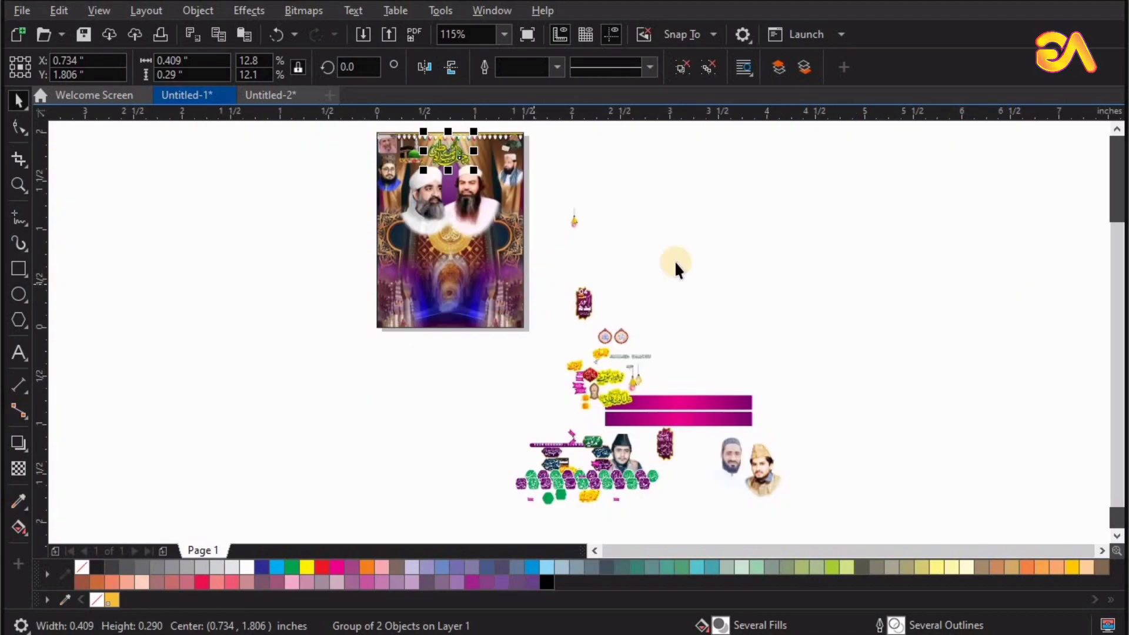
Bring the two round red medallions and the green Arabic salutation text to the page area beside the calligraphy title.
click(675, 261)
drag(644, 353, 527, 190)
drag(387, 204, 608, 147)
click(733, 364)
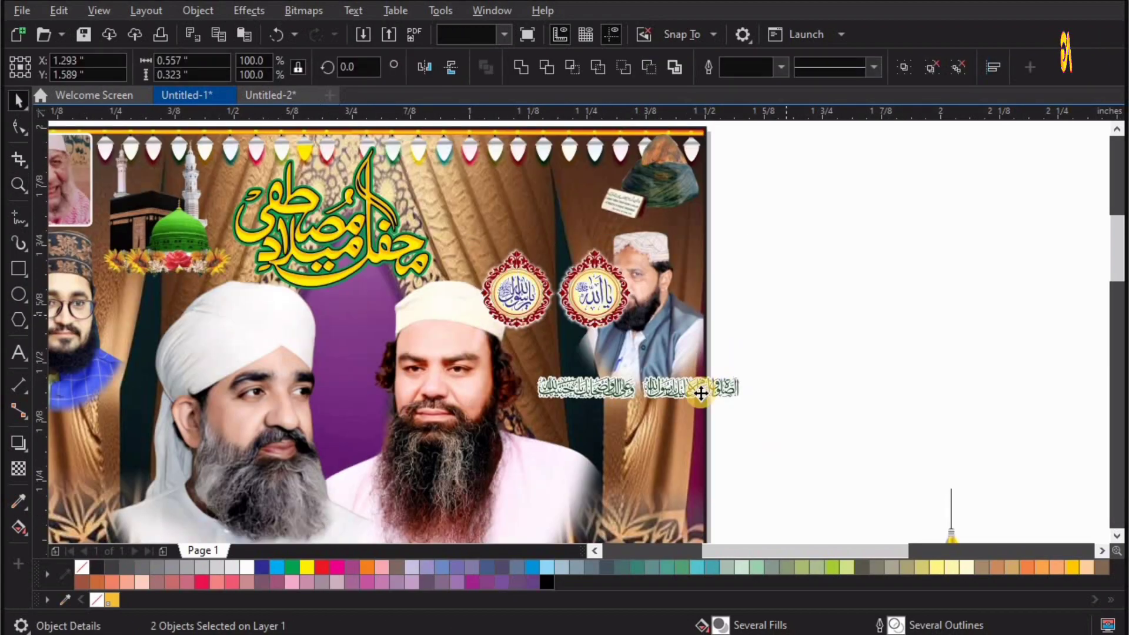
drag(699, 391, 572, 186)
drag(586, 303, 555, 240)
Fine-tune the medallions and the salutation text so the text sits directly above the medallions beneath the row of lights.
key(F2)
drag(202, 144, 713, 365)
drag(621, 310, 596, 342)
drag(626, 311, 634, 315)
drag(634, 315, 645, 306)
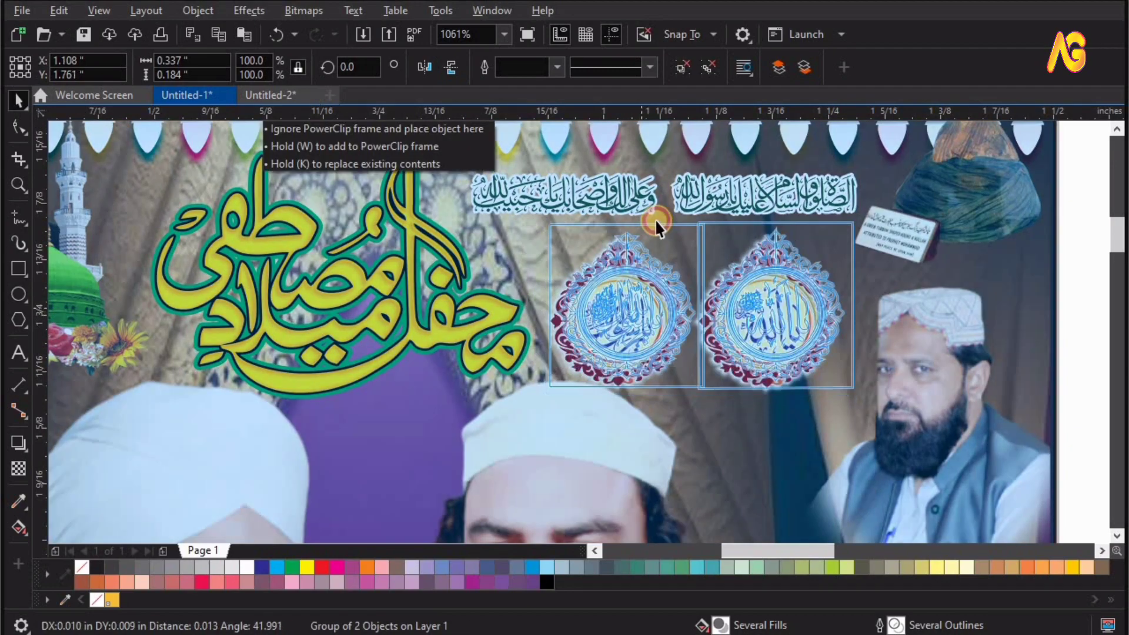
drag(690, 199, 680, 192)
key(F4)
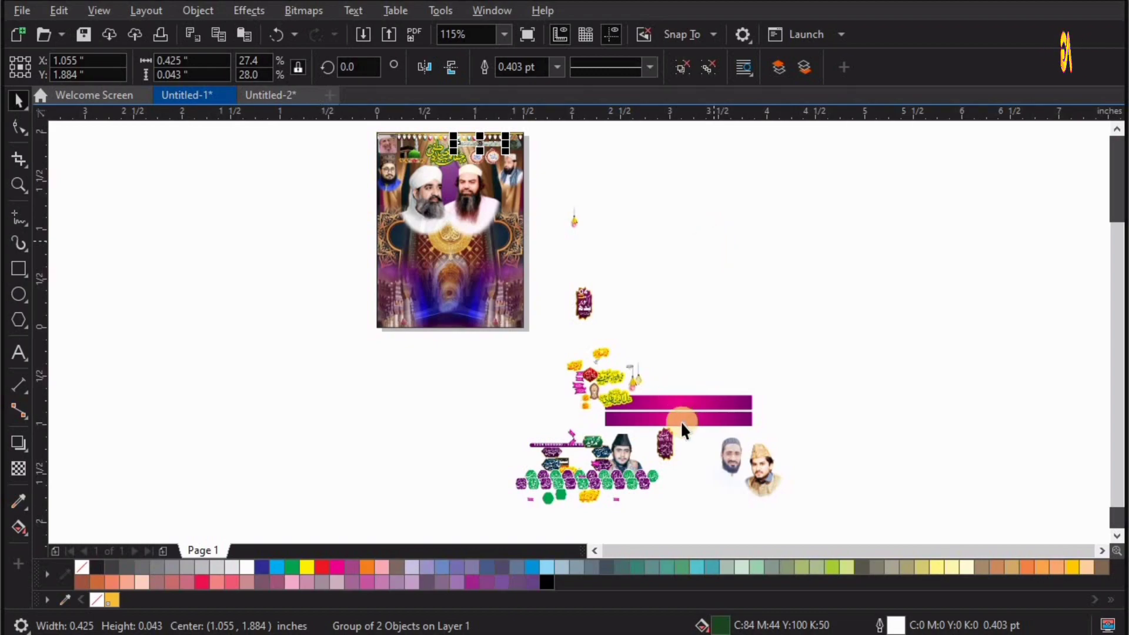
Place the colourful sandal emblem on the purple arch between the two central portraits.
drag(593, 391, 453, 204)
key(F2)
drag(335, 244, 549, 164)
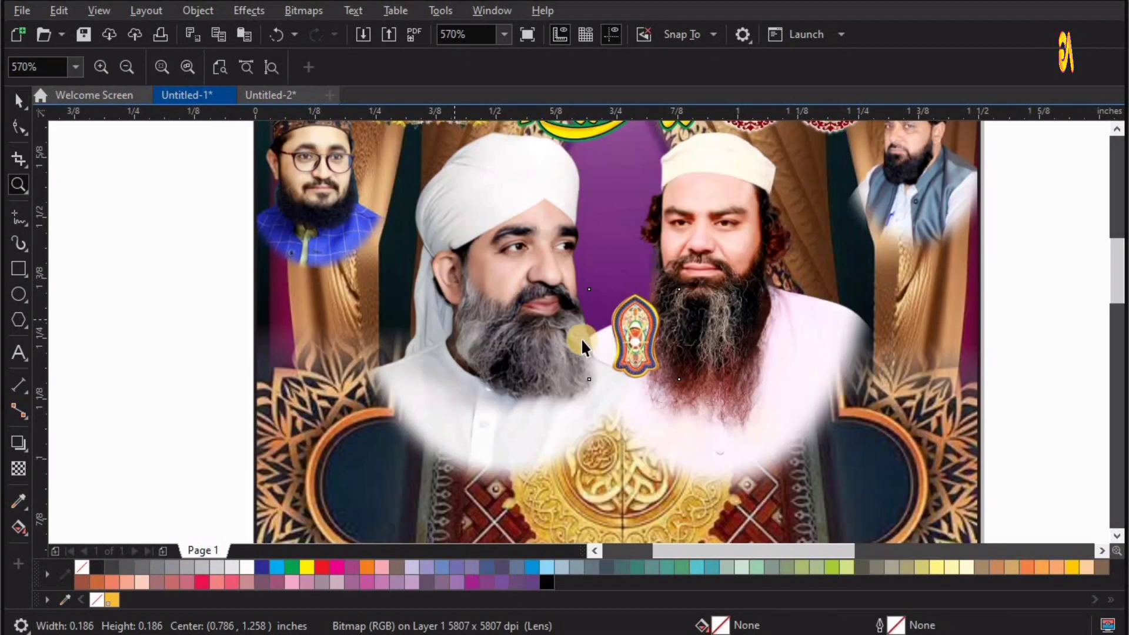
drag(621, 332, 593, 235)
key(F2)
drag(816, 412, 479, 147)
drag(513, 289, 518, 300)
key(F4)
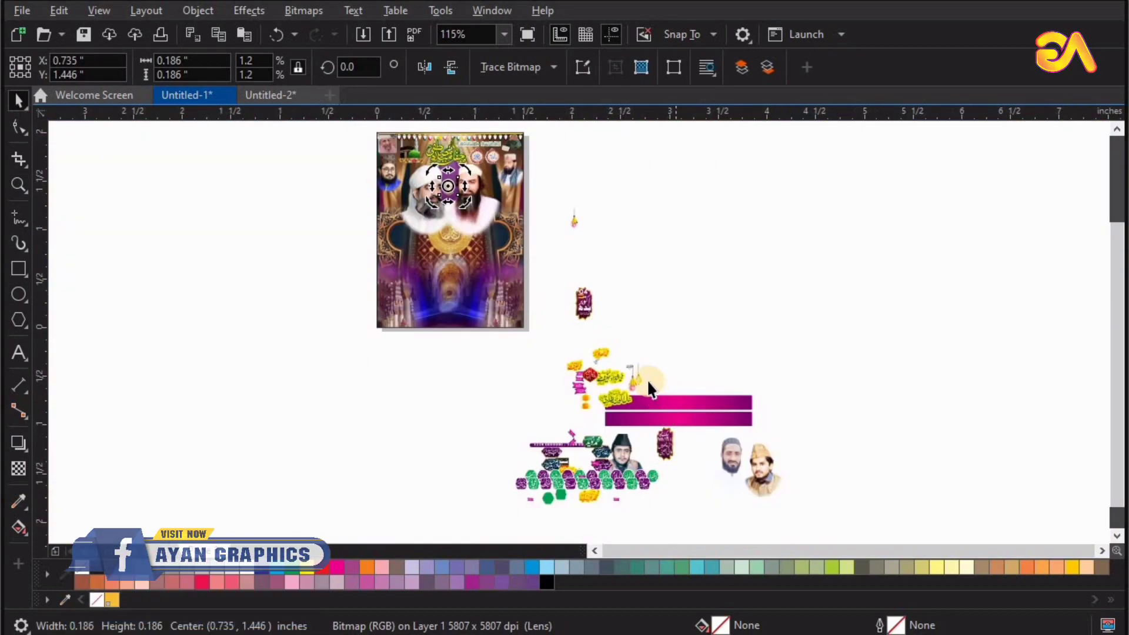
Move the loose hanging lamps from the asset pile to the area beside the page.
drag(580, 335, 561, 206)
drag(640, 301, 535, 208)
key(F2)
drag(411, 282, 653, 150)
Place the yellow striped lantern with the blue cord below the turban at the page's right edge.
drag(655, 313, 529, 169)
key(F2)
drag(467, 220, 634, 86)
key(space)
drag(542, 422, 559, 392)
click(547, 268)
click(626, 489)
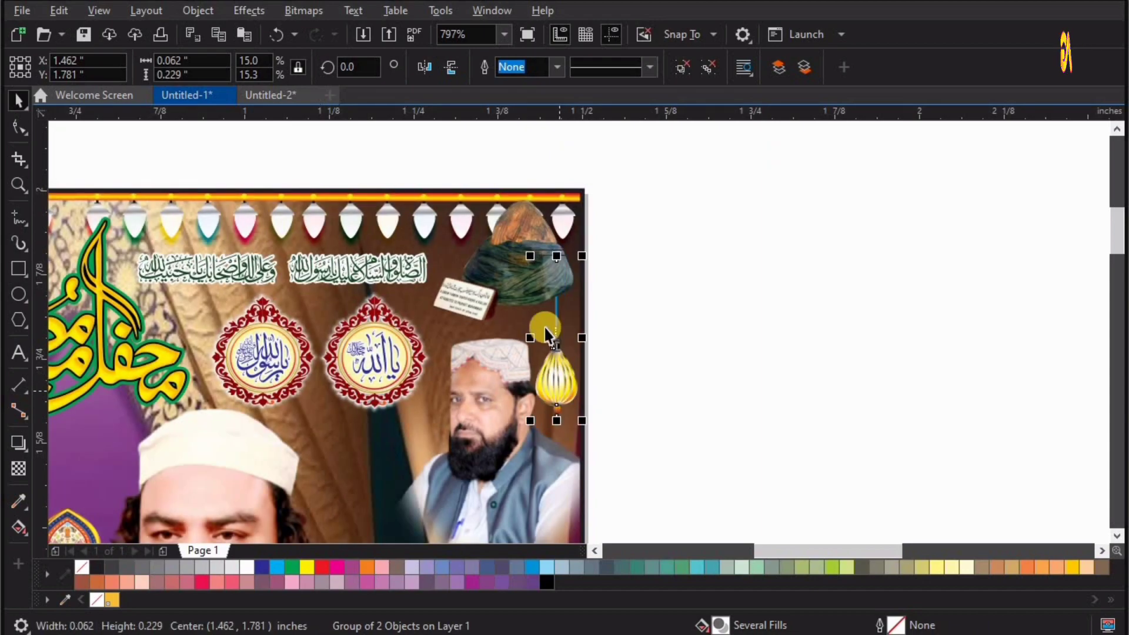
key(F2)
drag(400, 191, 657, 479)
drag(626, 410, 629, 410)
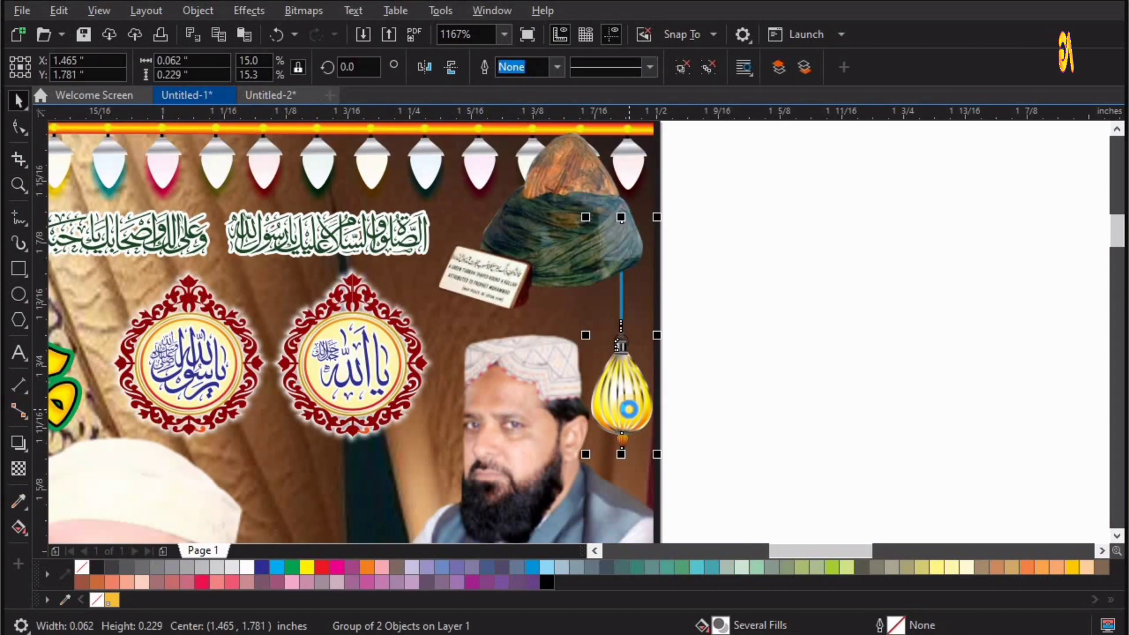
Place the larger yellow cone lamp beside the right central portrait and the smaller one between the title and the sandal emblem.
key(F4)
key(F2)
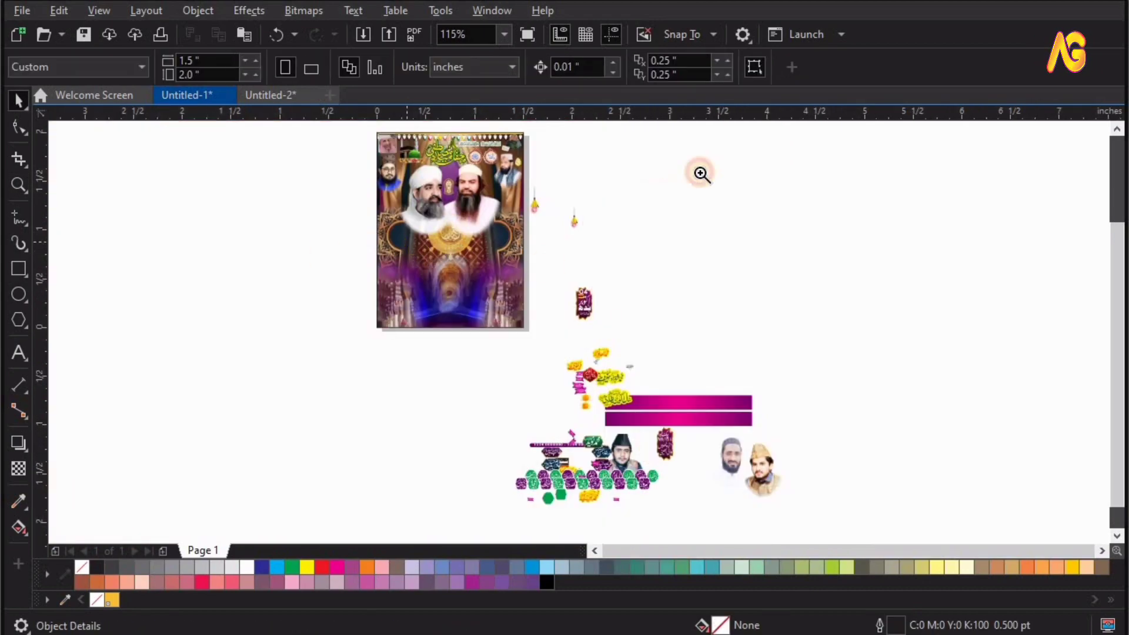
drag(705, 164, 330, 259)
drag(591, 322, 473, 255)
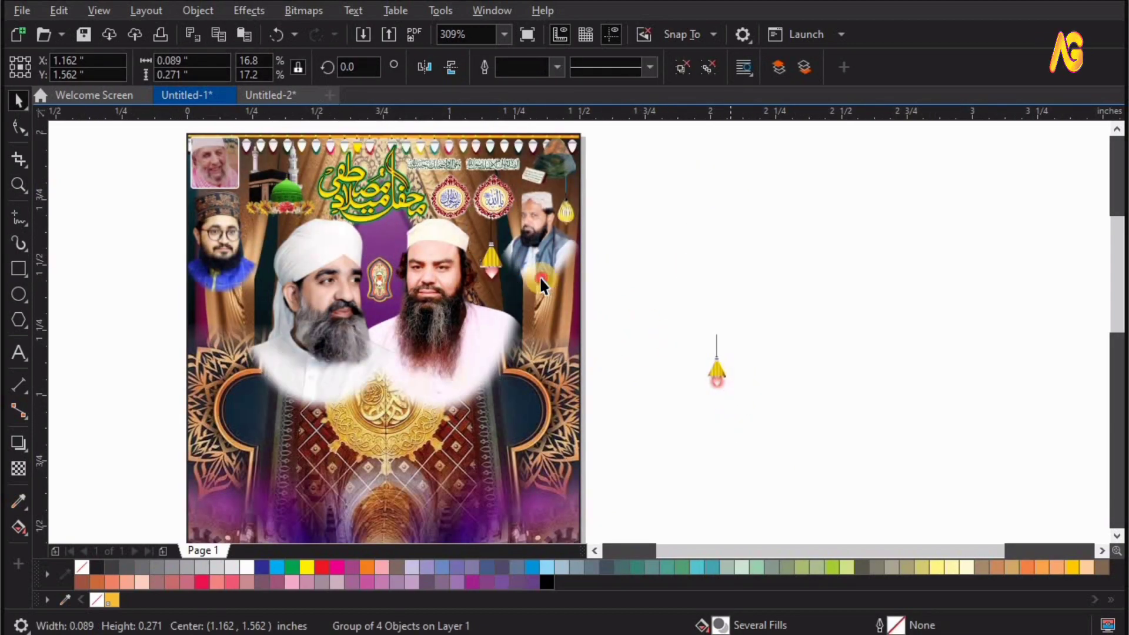
drag(722, 379, 388, 252)
key(F2)
drag(322, 327, 651, 136)
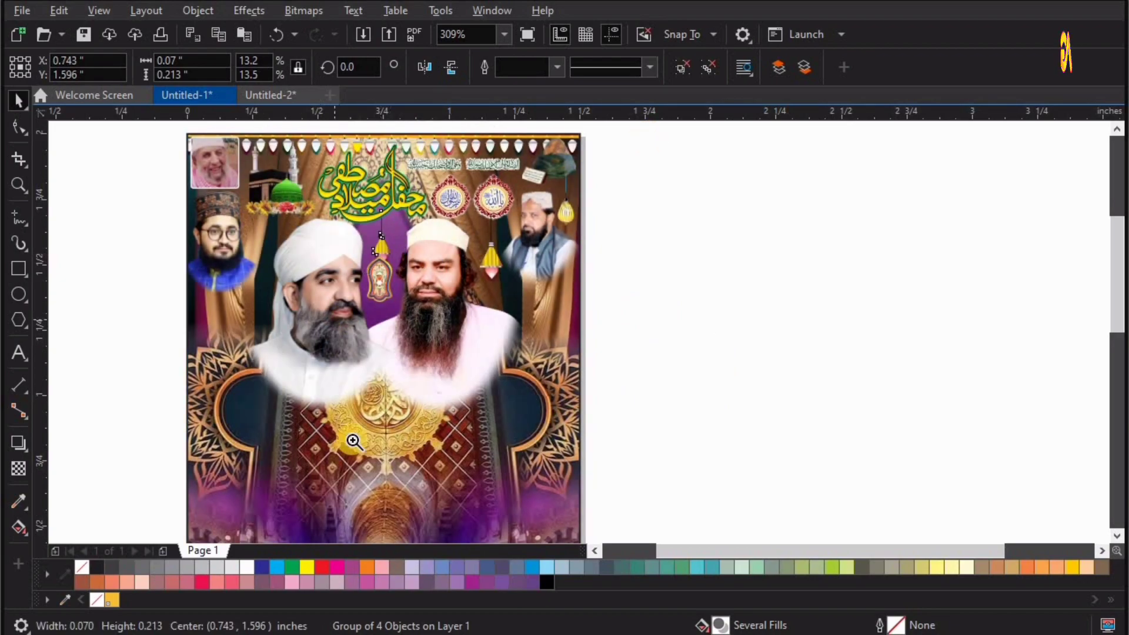
key(space)
drag(356, 374, 355, 349)
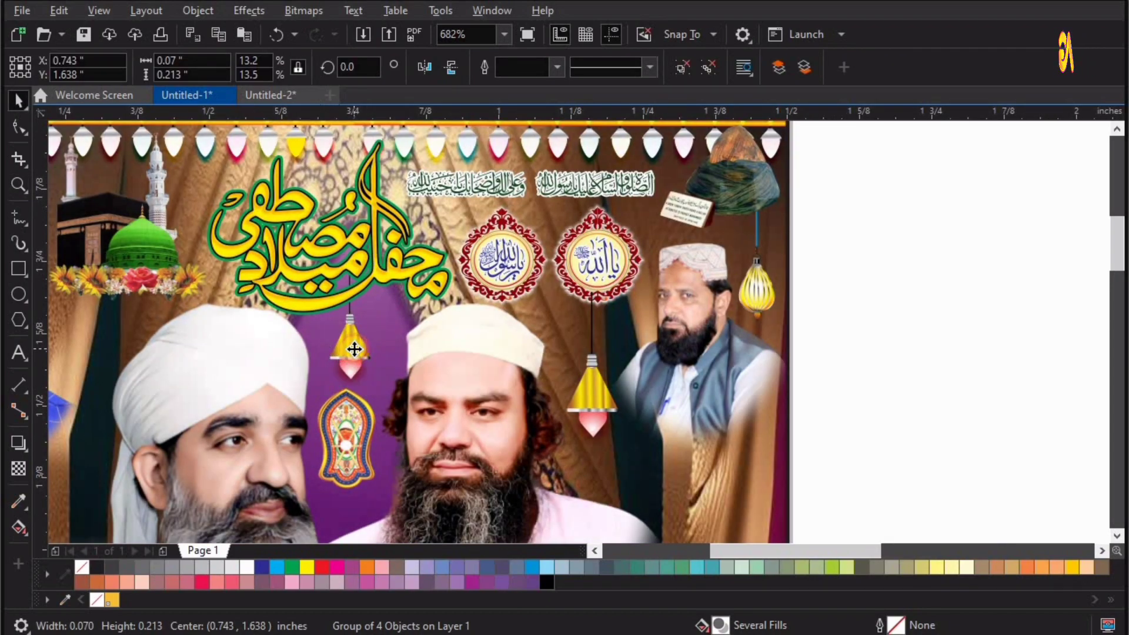
Shift the larger cone lamp under the right medallion and bring the medallions in front of its cord.
drag(585, 410, 575, 405)
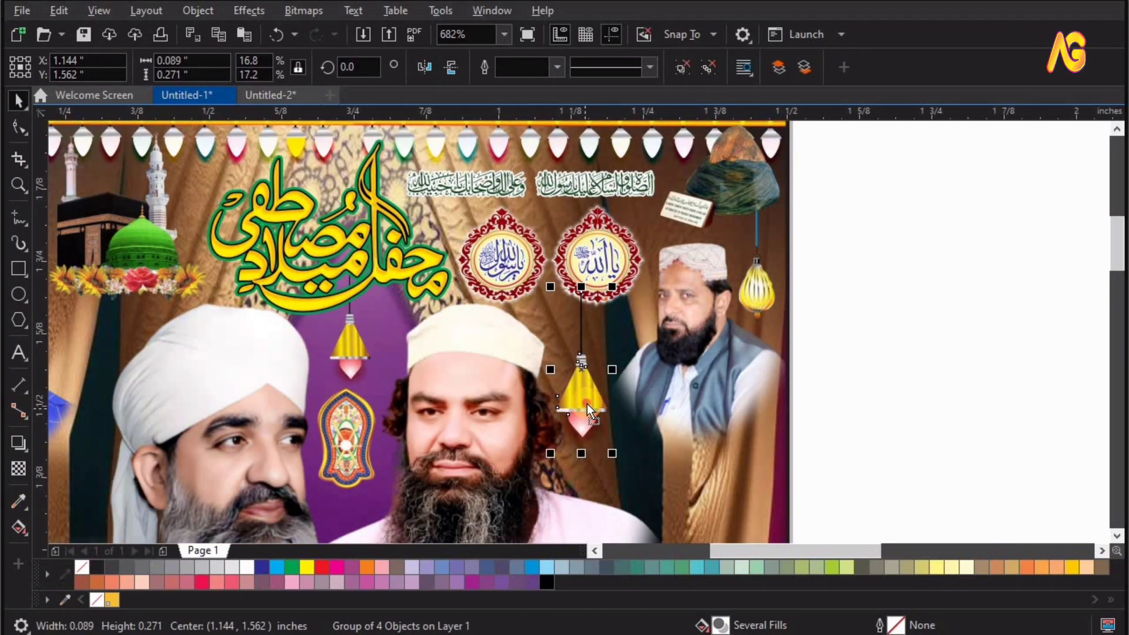
click(615, 276)
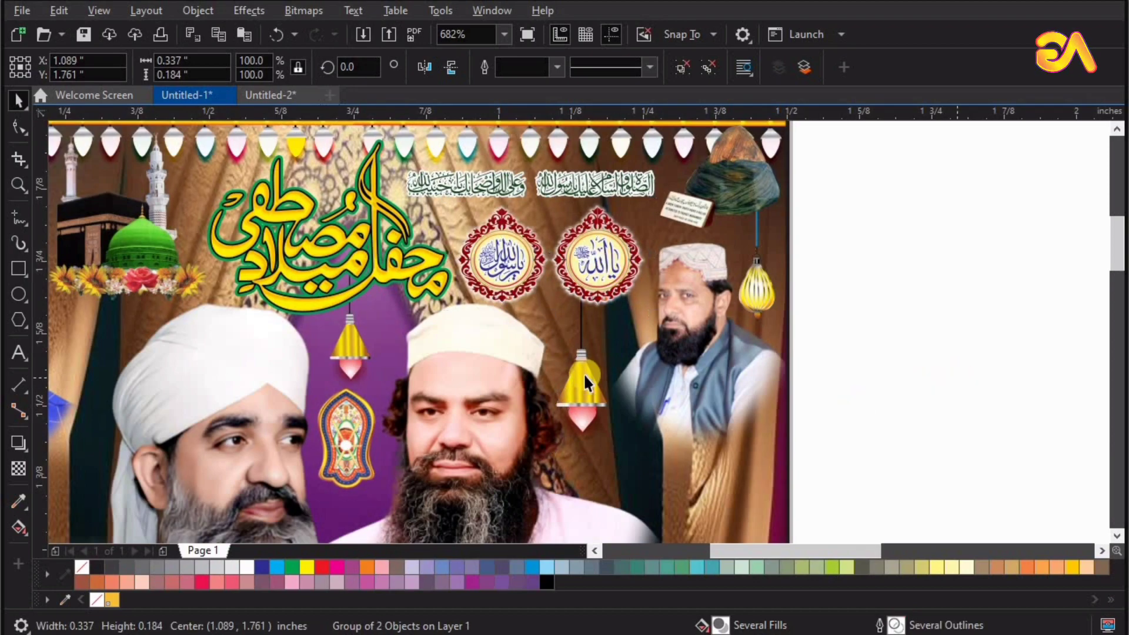
drag(578, 398, 581, 390)
click(932, 346)
Resize the blank purple plate to about 0.358 inches and position it beside the date plate.
key(F4)
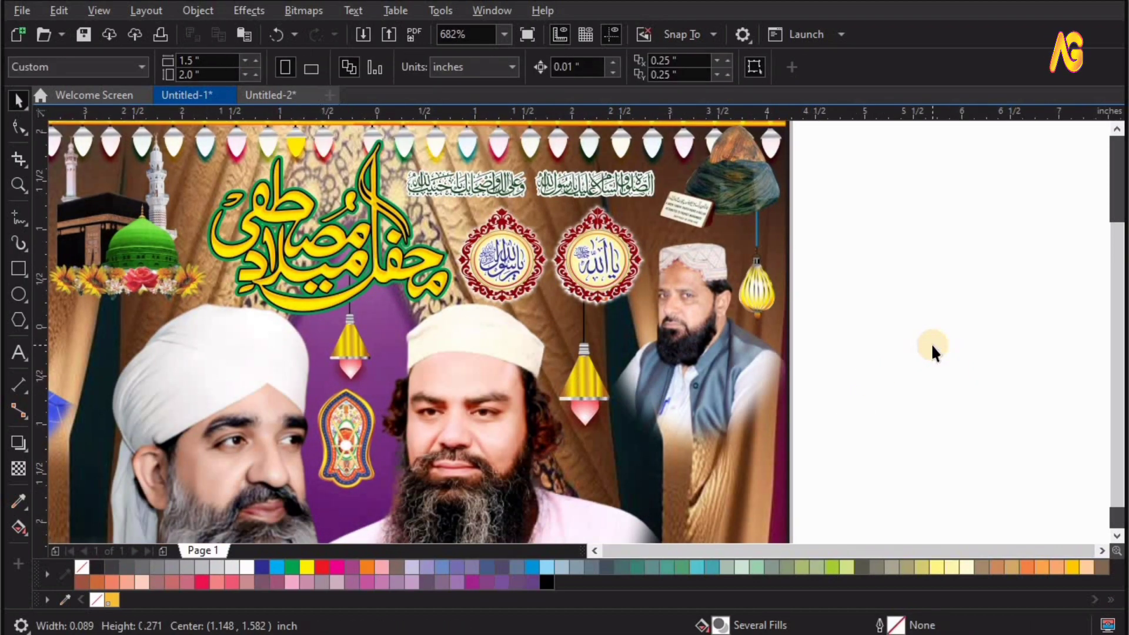
click(586, 306)
key(z)
drag(551, 265, 712, 364)
drag(279, 176, 699, 453)
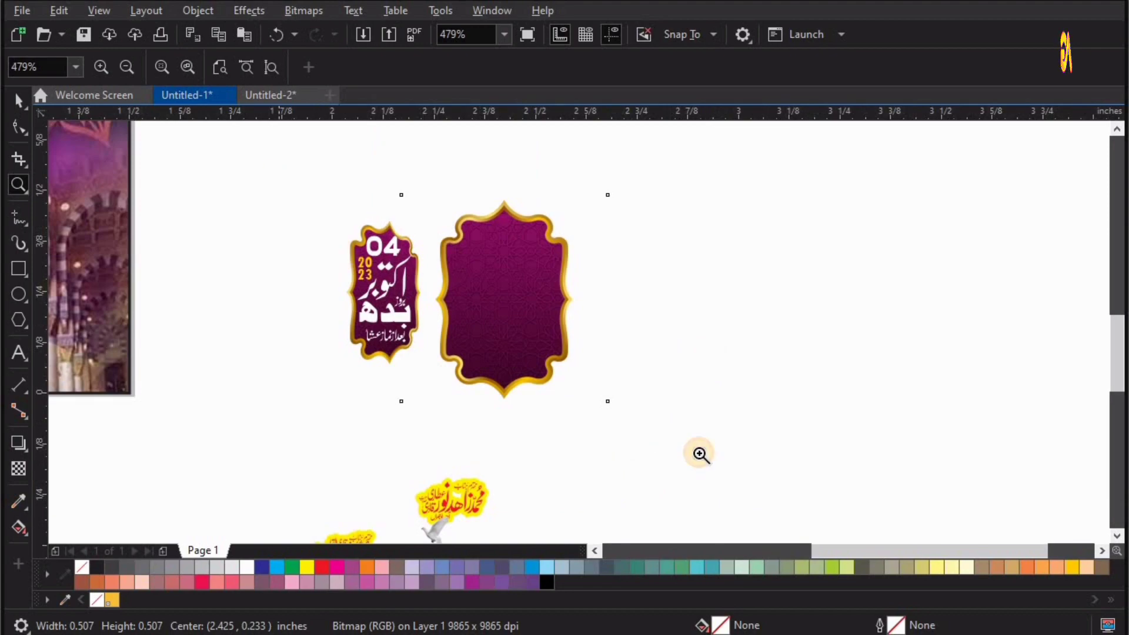
key(space)
drag(767, 151, 678, 242)
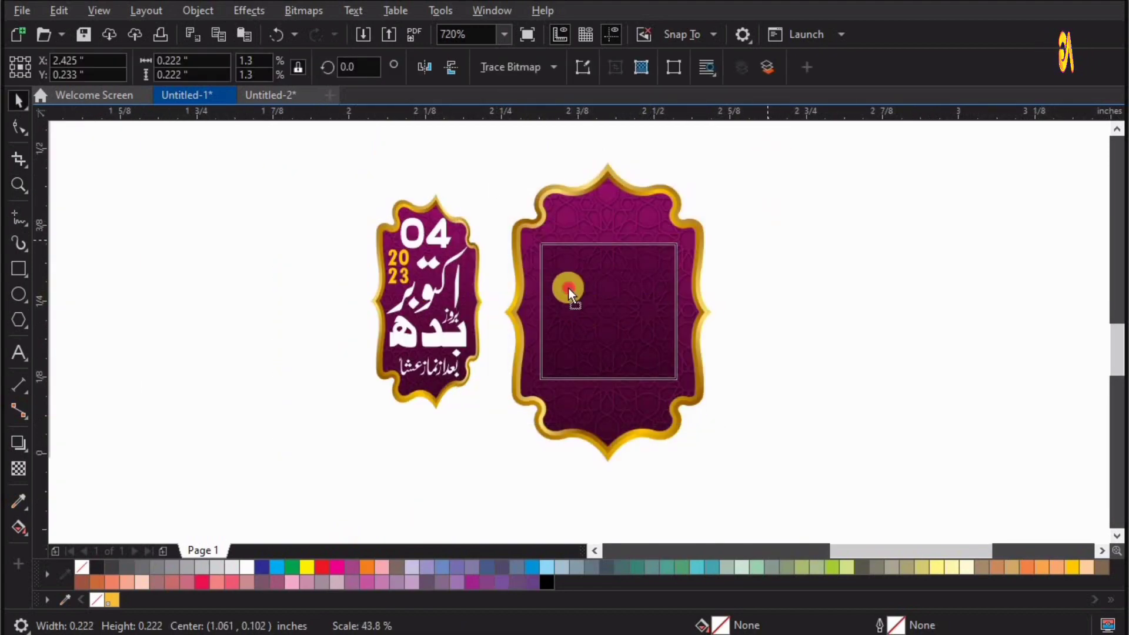
drag(569, 288, 568, 244)
drag(679, 339, 722, 382)
drag(633, 326, 626, 354)
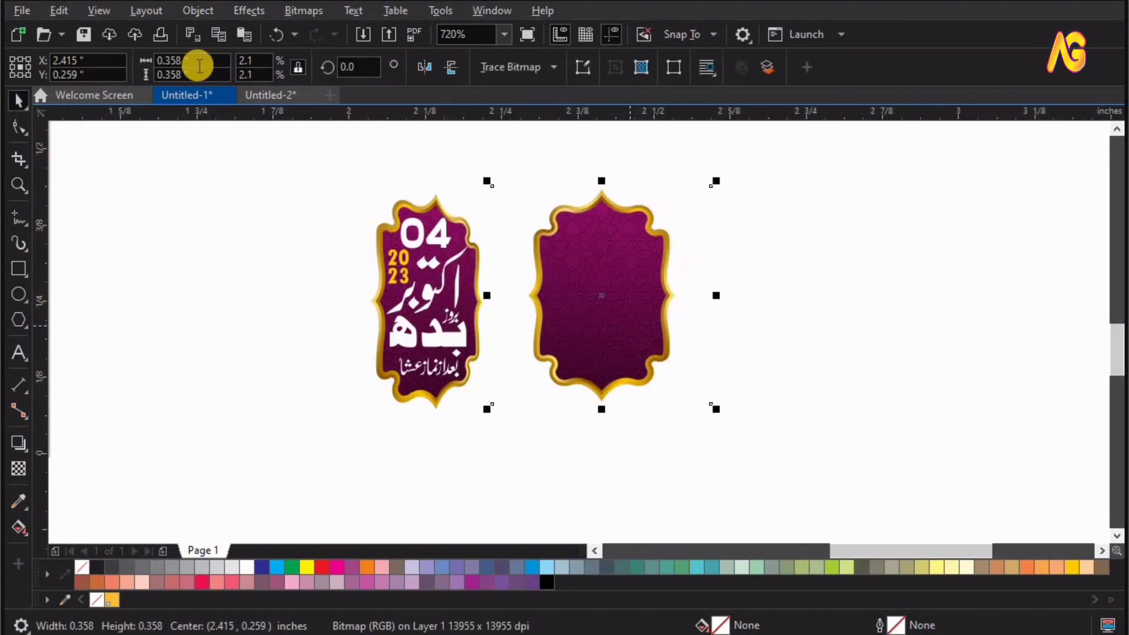
Add perspective to the blank purple plate, stretching its left corners outward so that side becomes taller.
click(197, 10)
click(351, 438)
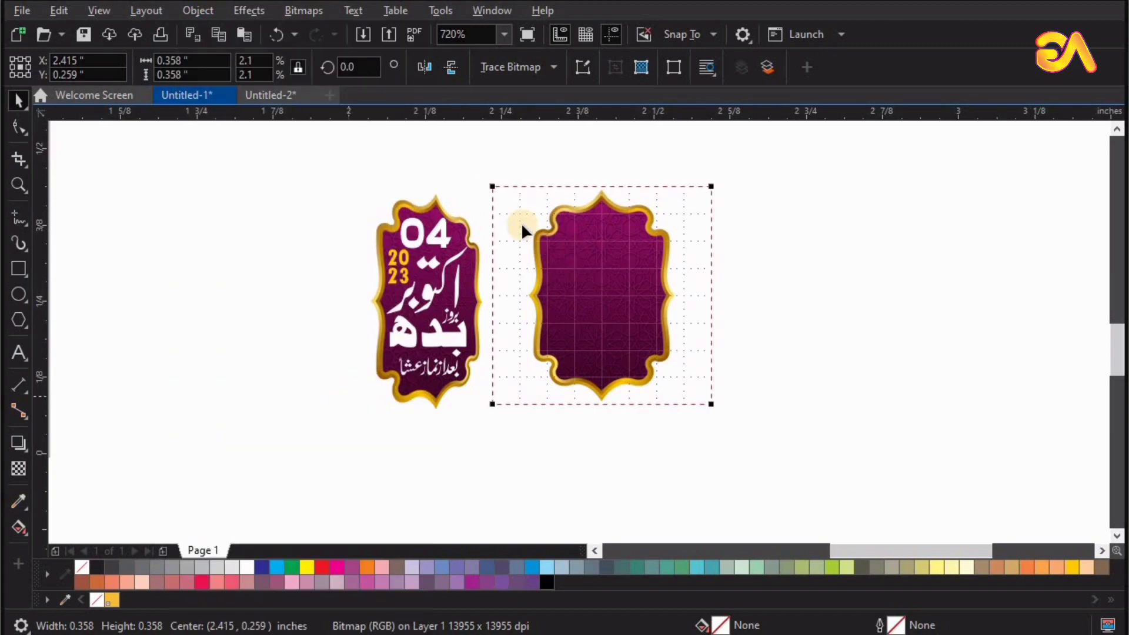
drag(489, 150, 486, 125)
drag(492, 421, 488, 504)
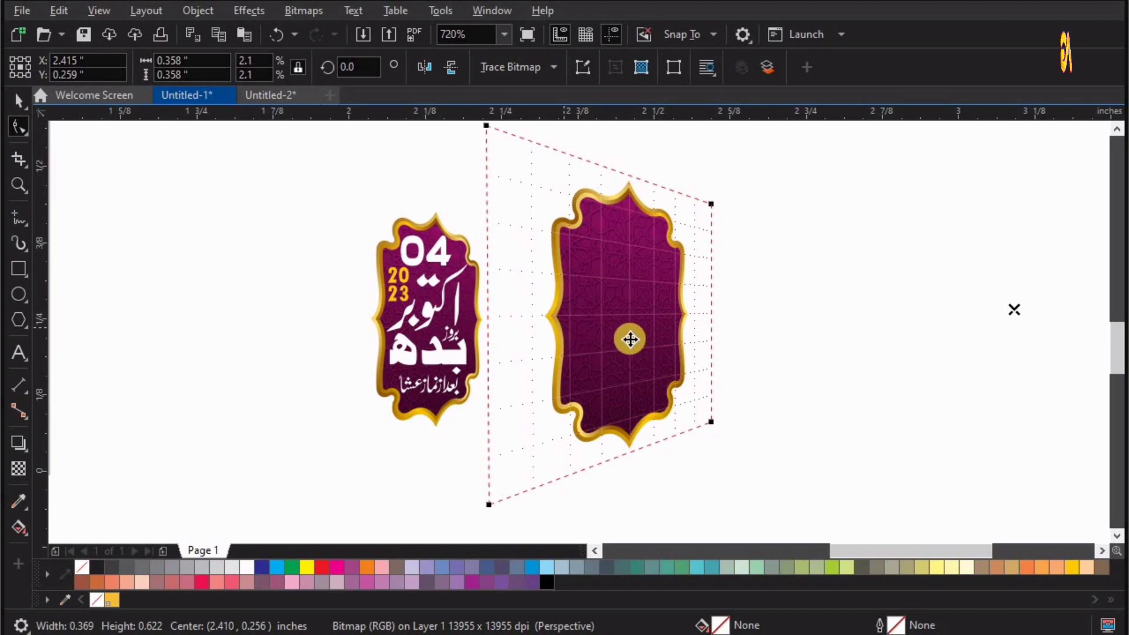
Delete the blank purple plate beside the date plate.
key(space)
click(469, 349)
click(619, 354)
key(Delete)
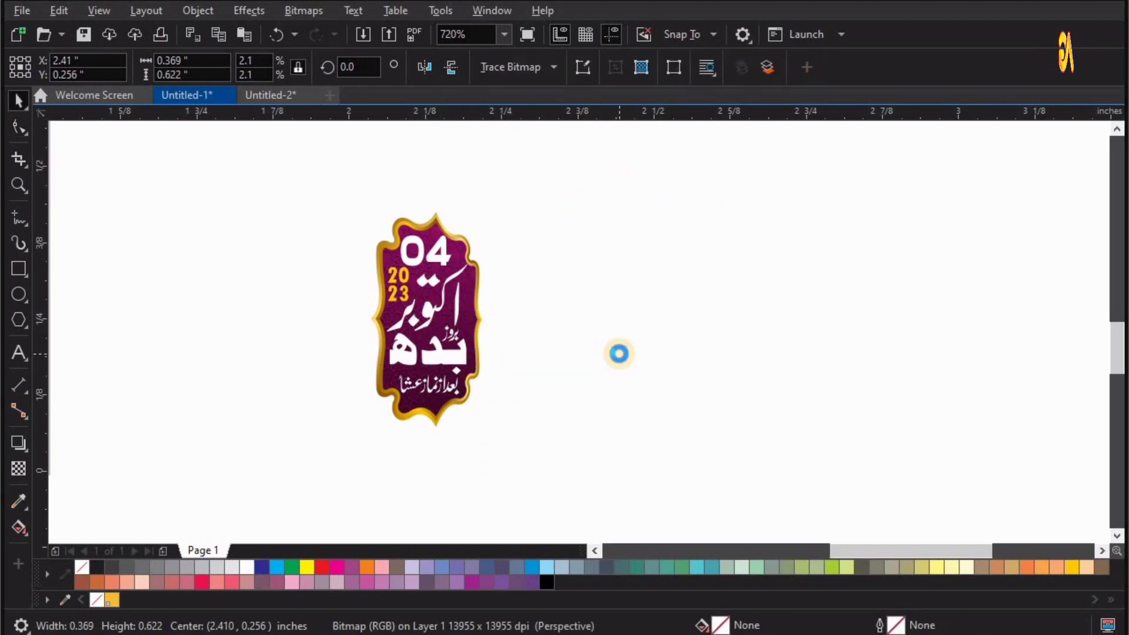
Place the yellow name captions under the side portraits and the date and venue plates at the page's left and right edges.
key(F4)
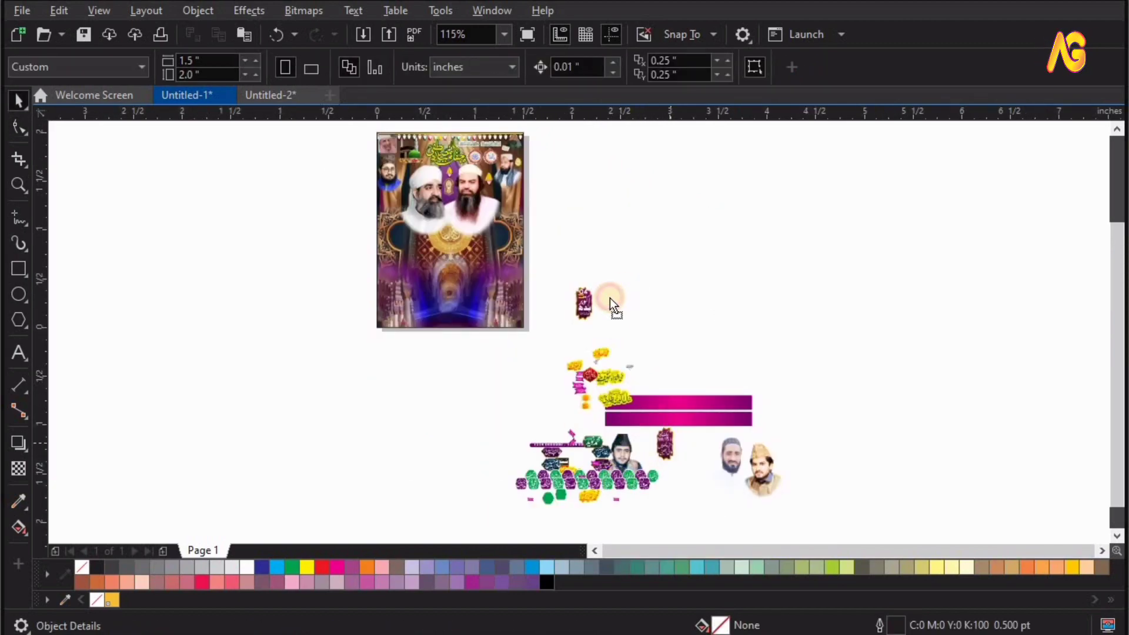
drag(609, 297, 494, 225)
key(ctrl+u)
key(shift+F2)
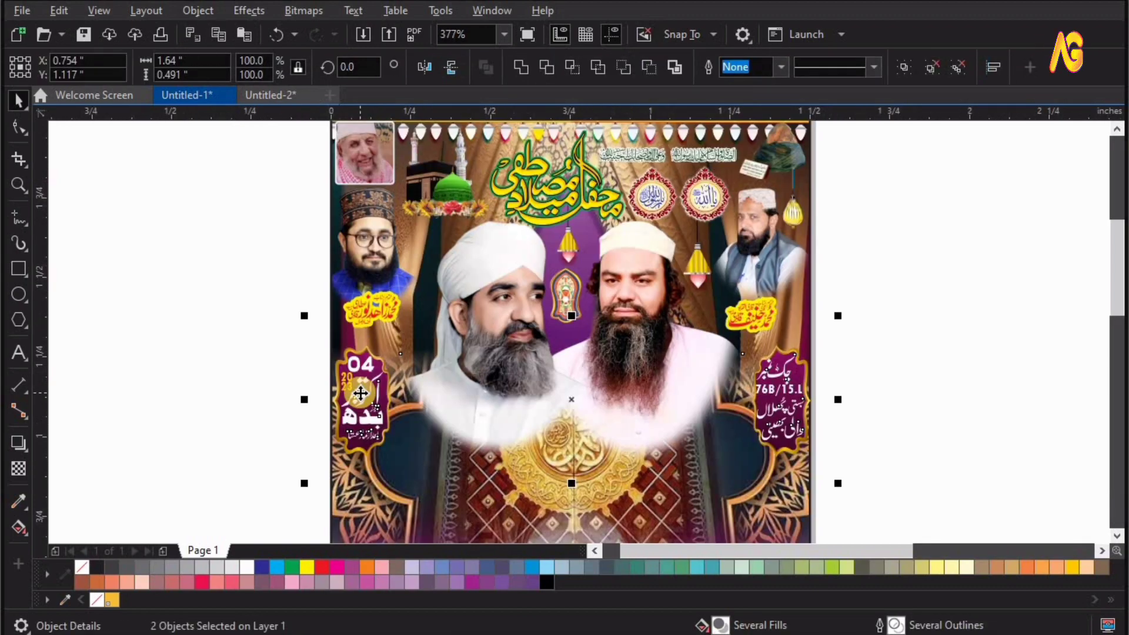
scroll(361, 445, up, 1)
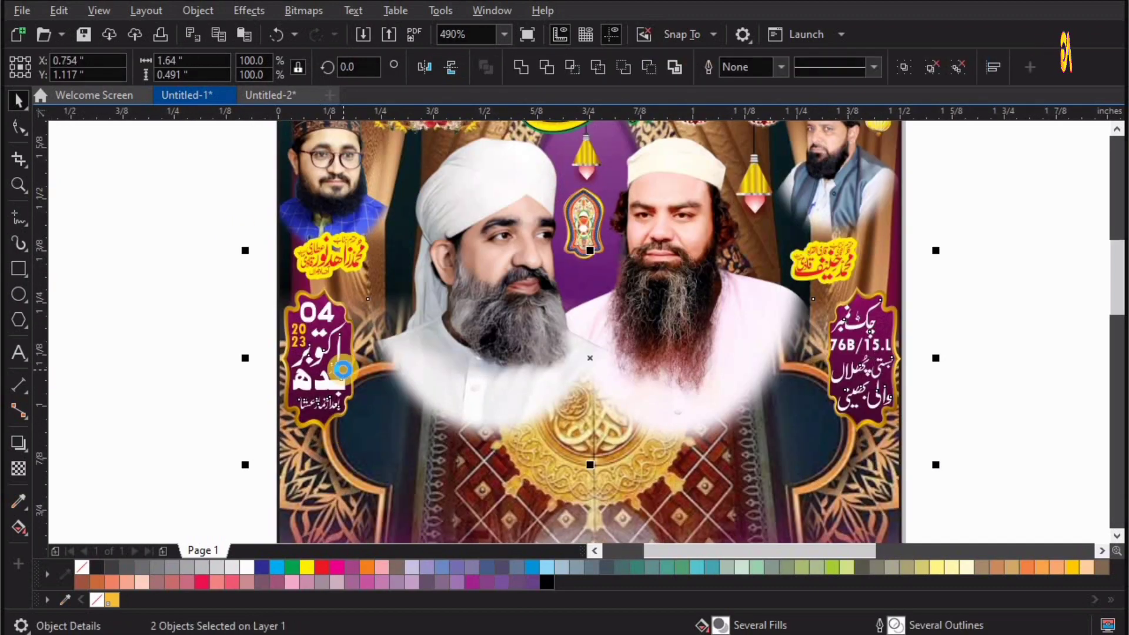
click(867, 371)
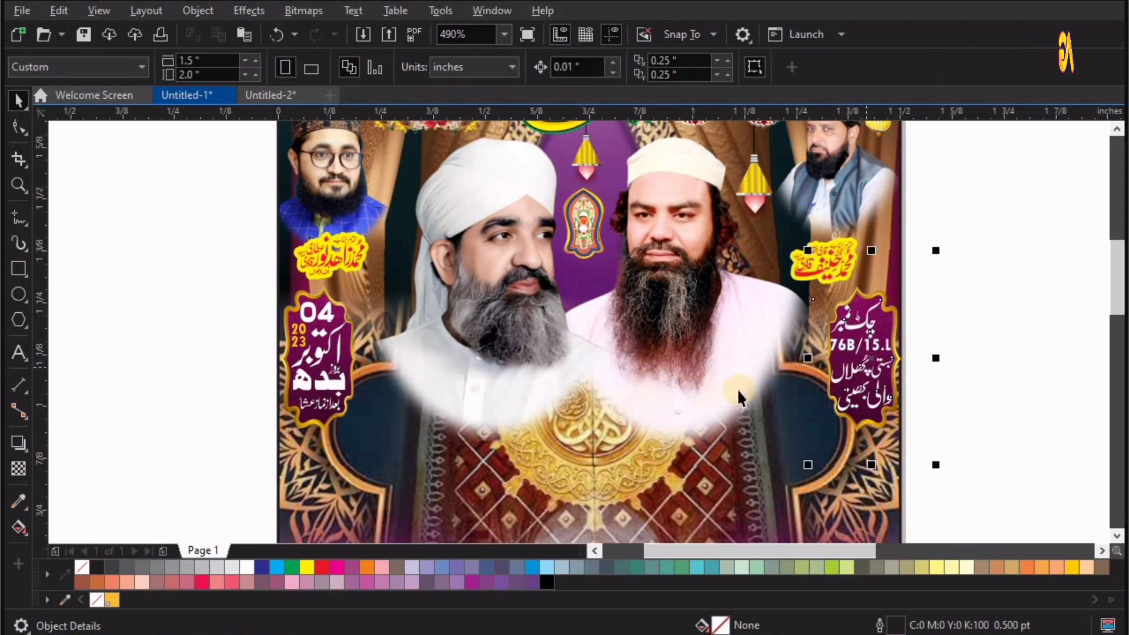
Place the round yellow date and venue badges with striped lines above their matching purple plates at the page's sides.
key(F4)
drag(538, 321, 520, 211)
key(F2)
drag(601, 167, 354, 276)
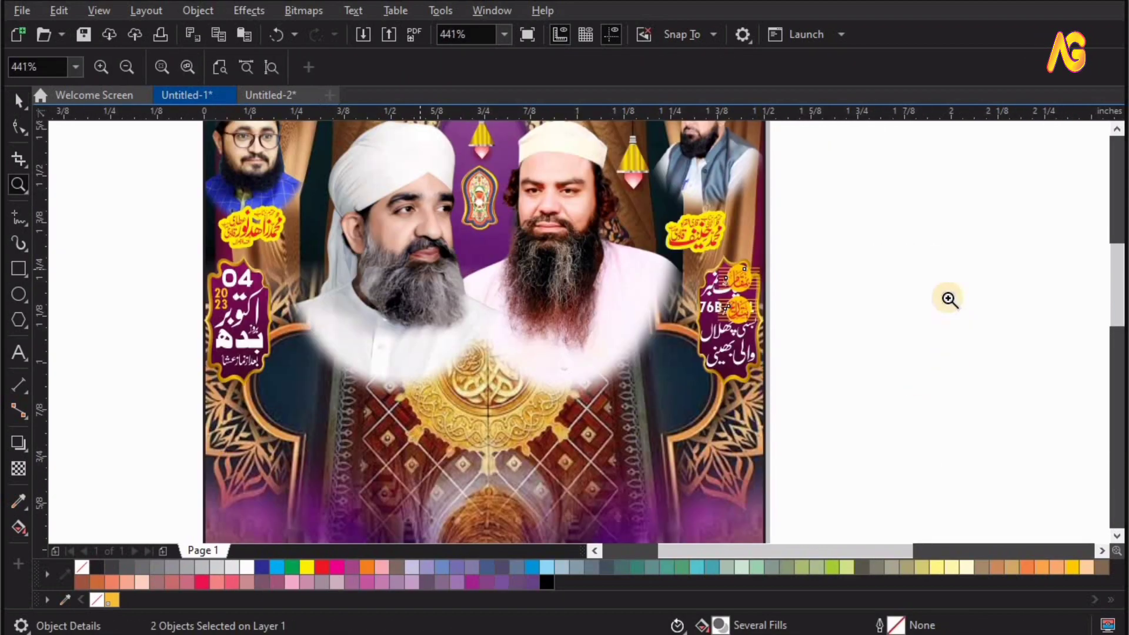
click(947, 297)
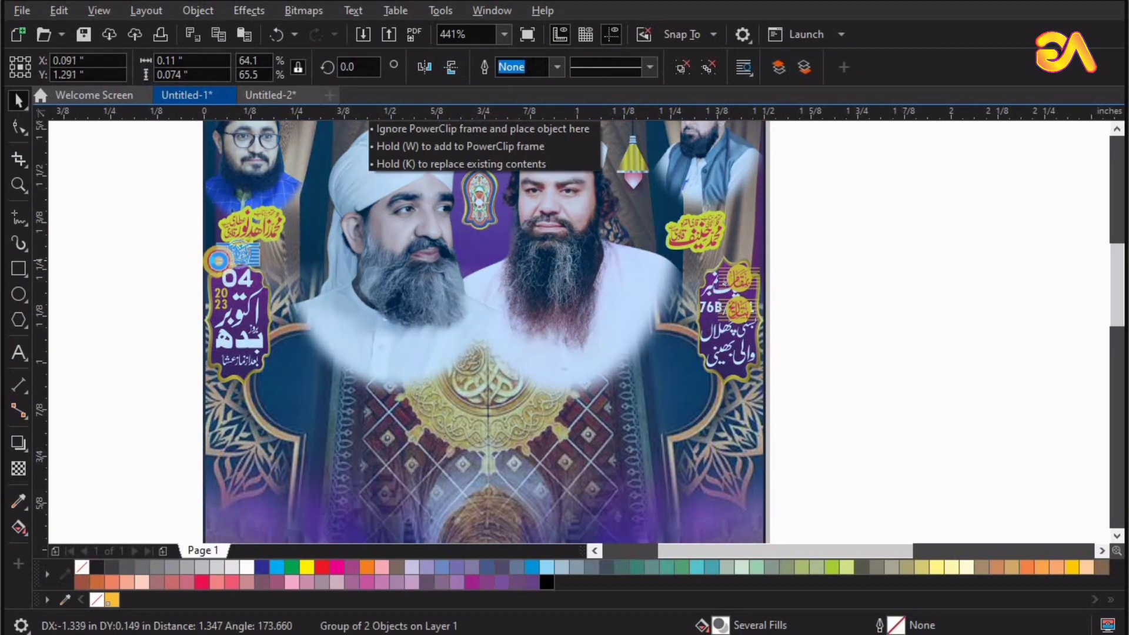
drag(219, 261, 218, 257)
drag(747, 246, 747, 242)
shift+click(221, 248)
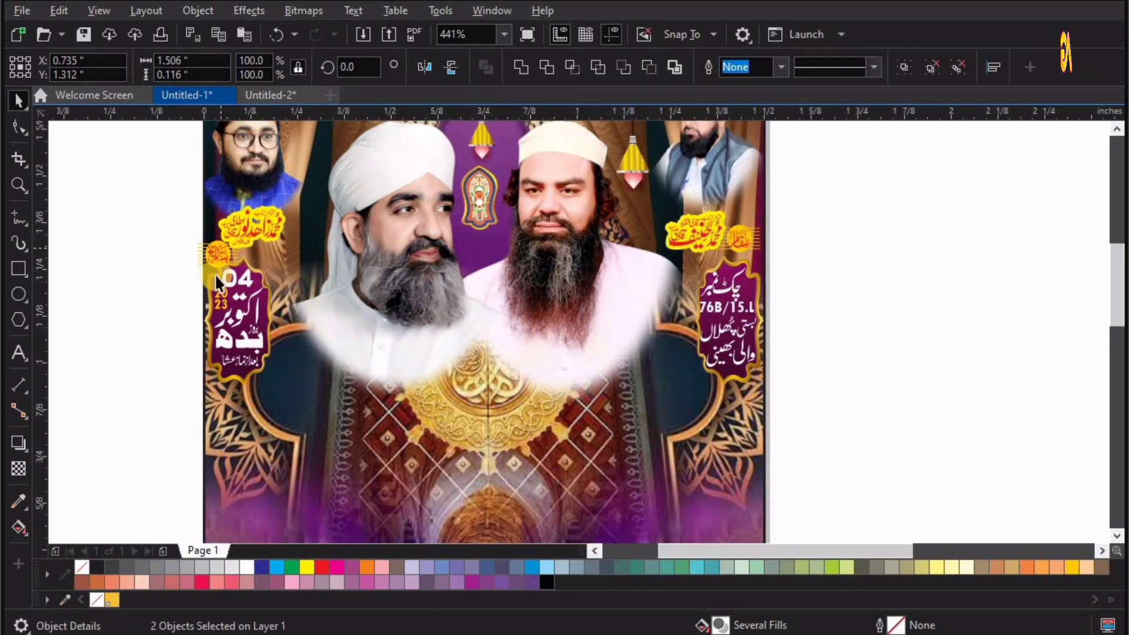
Align the two round striped badges with the outer edges of the page, beside the yellow name captions.
drag(809, 182, 812, 179)
drag(983, 340, 987, 318)
click(1006, 319)
click(978, 323)
shift+click(989, 281)
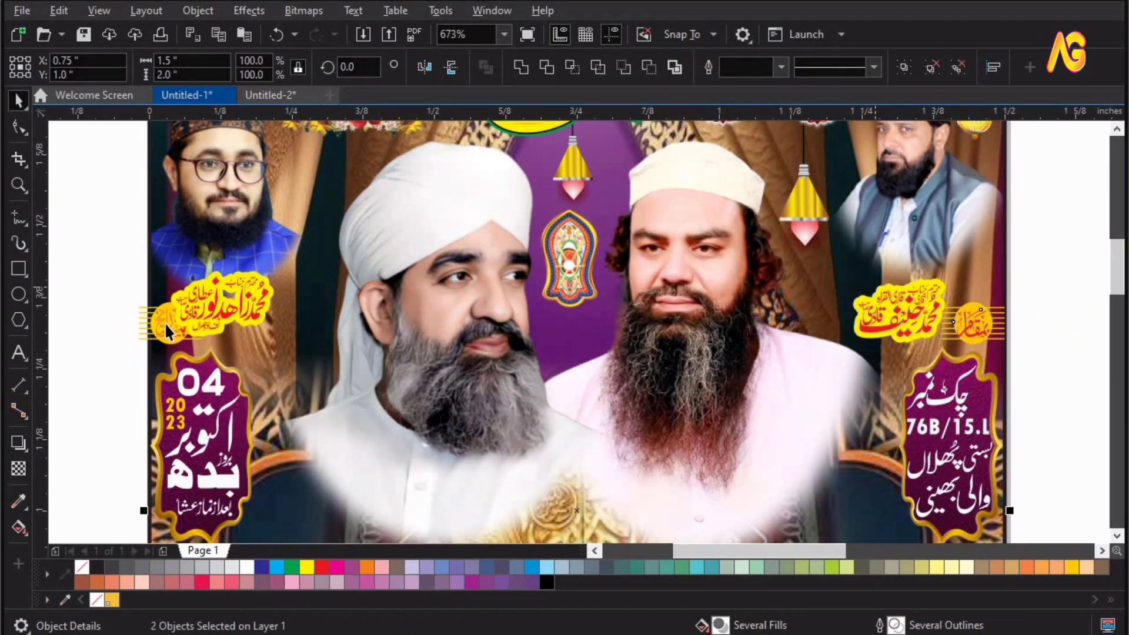
shift+click(163, 266)
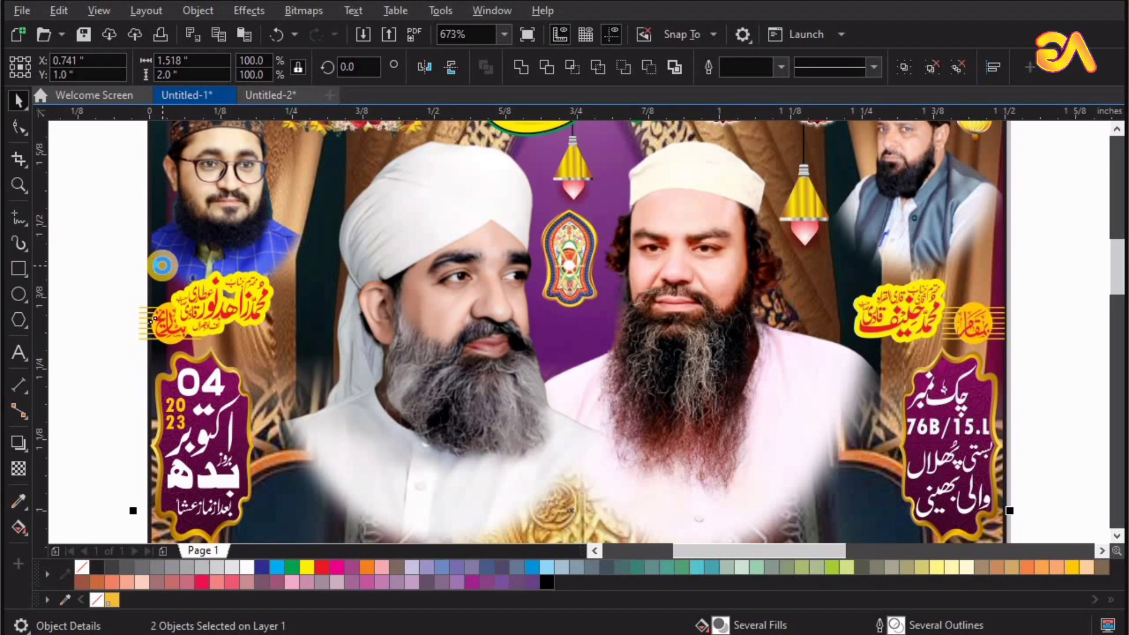
Shift the two yellow name captions under the upper side portraits inward, clear of the round striped badges.
click(210, 344)
drag(242, 304, 273, 318)
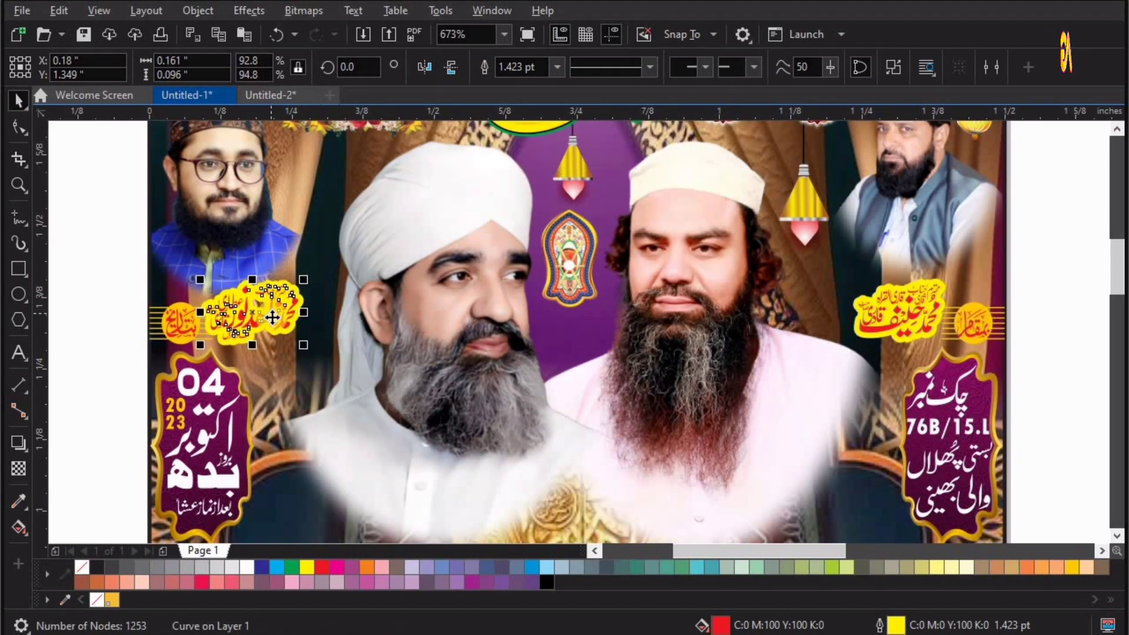
drag(111, 252, 491, 408)
drag(419, 321, 424, 322)
key(F4)
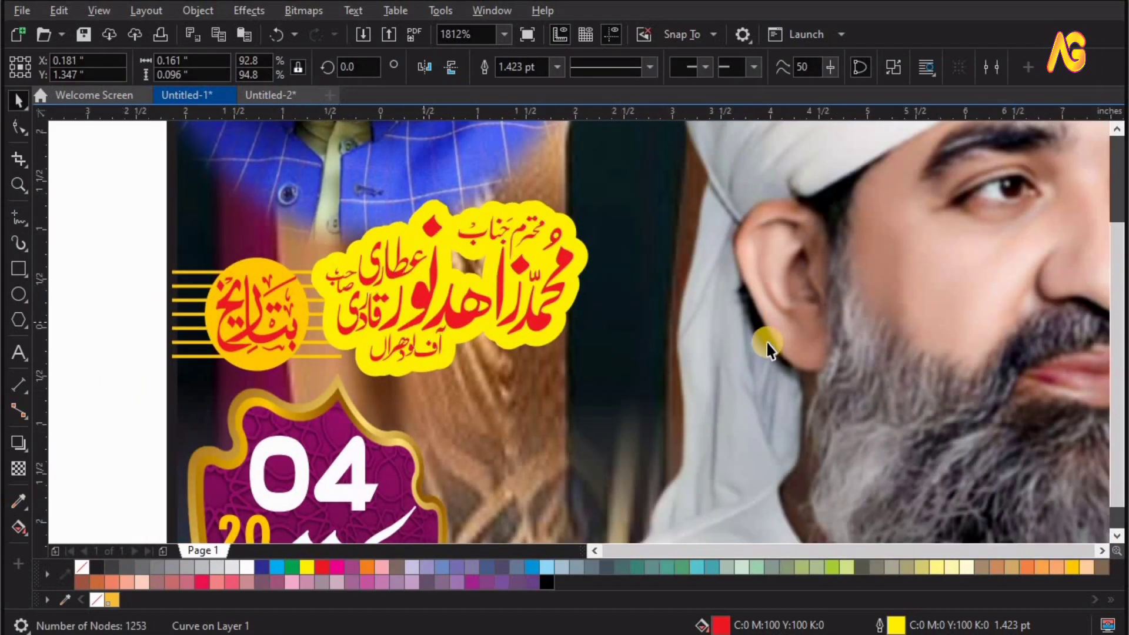
key(F2)
drag(478, 164, 528, 222)
drag(605, 365, 611, 380)
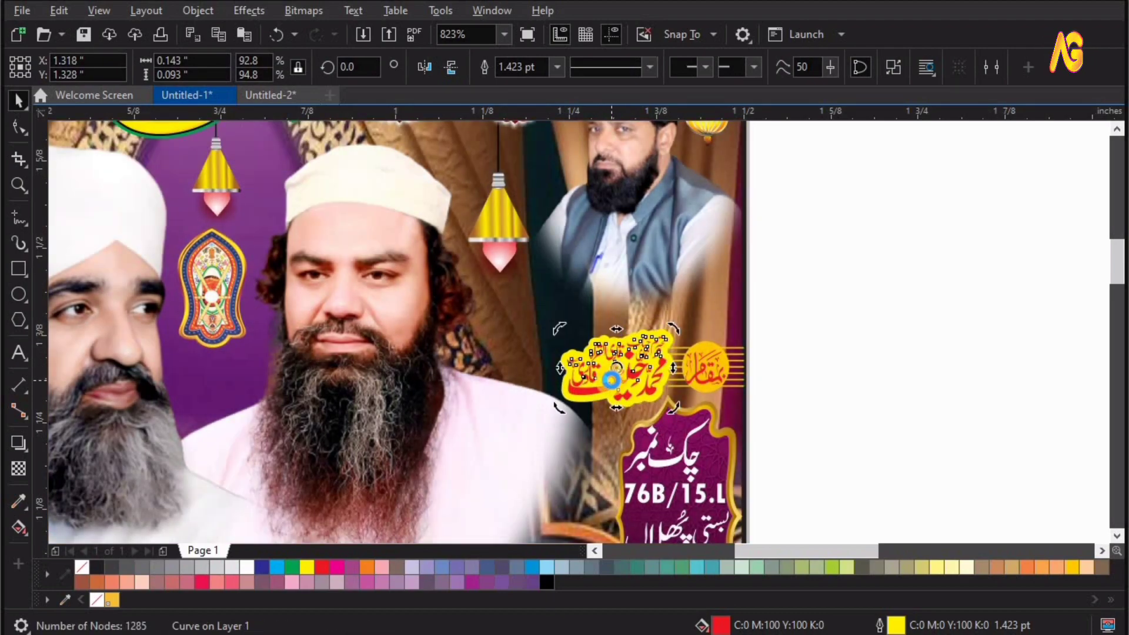
Place the portraits of the two younger men in caps on the lower part of the page, one at each side.
key(F4)
key(F2)
drag(252, 336, 740, 81)
drag(347, 275, 734, 421)
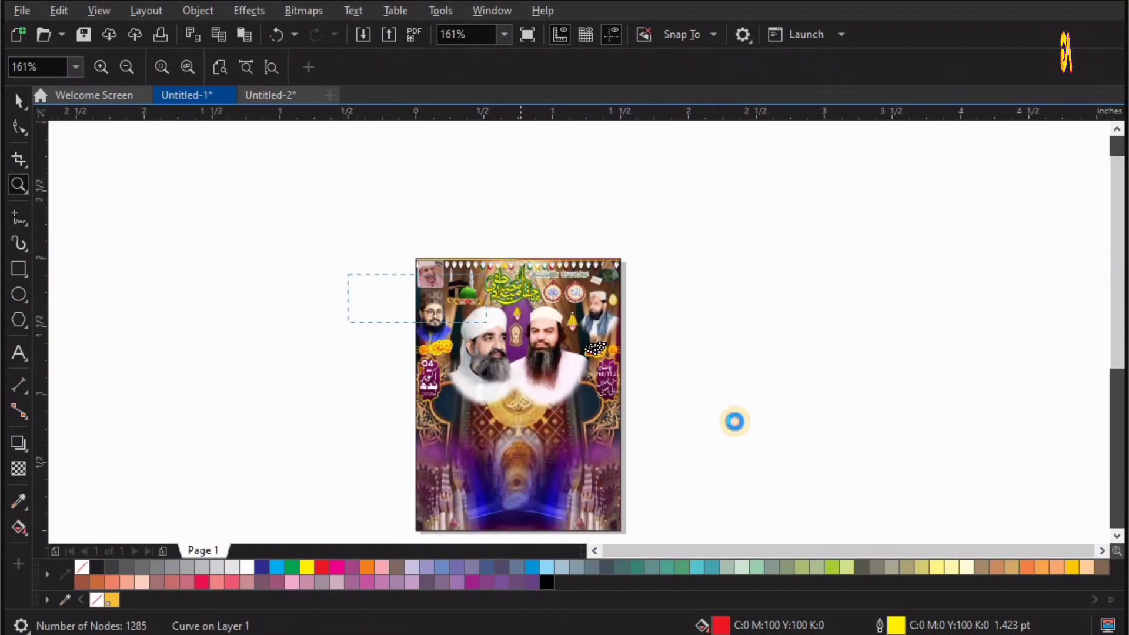
key(space)
key(F4)
drag(764, 480, 510, 260)
drag(619, 476, 390, 268)
key(F2)
drag(345, 212, 586, 298)
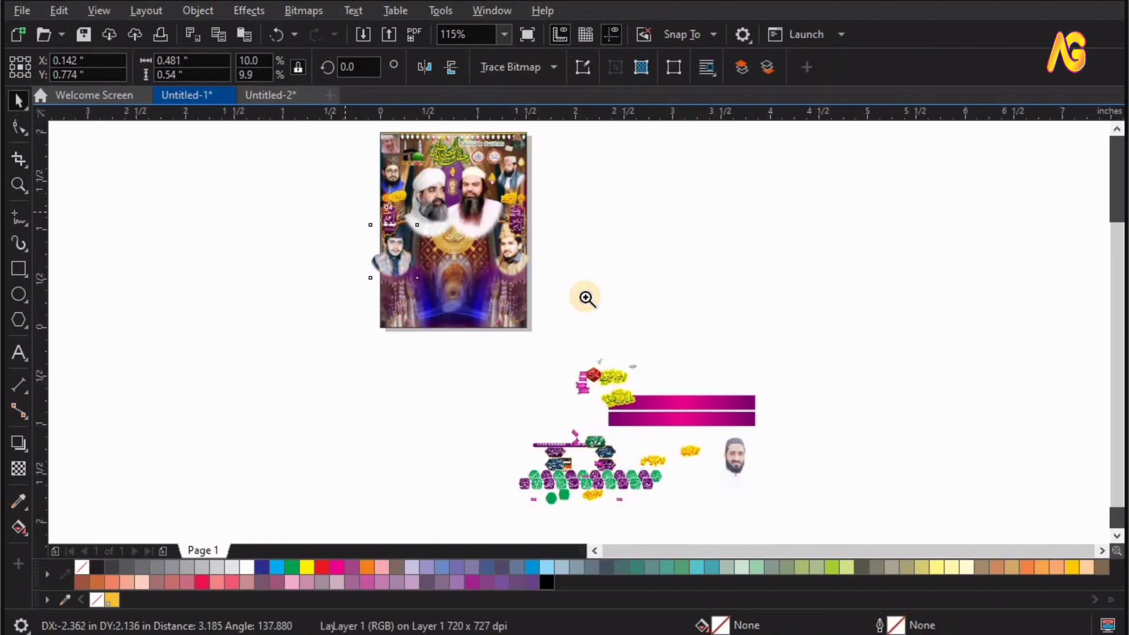
shift+click(775, 344)
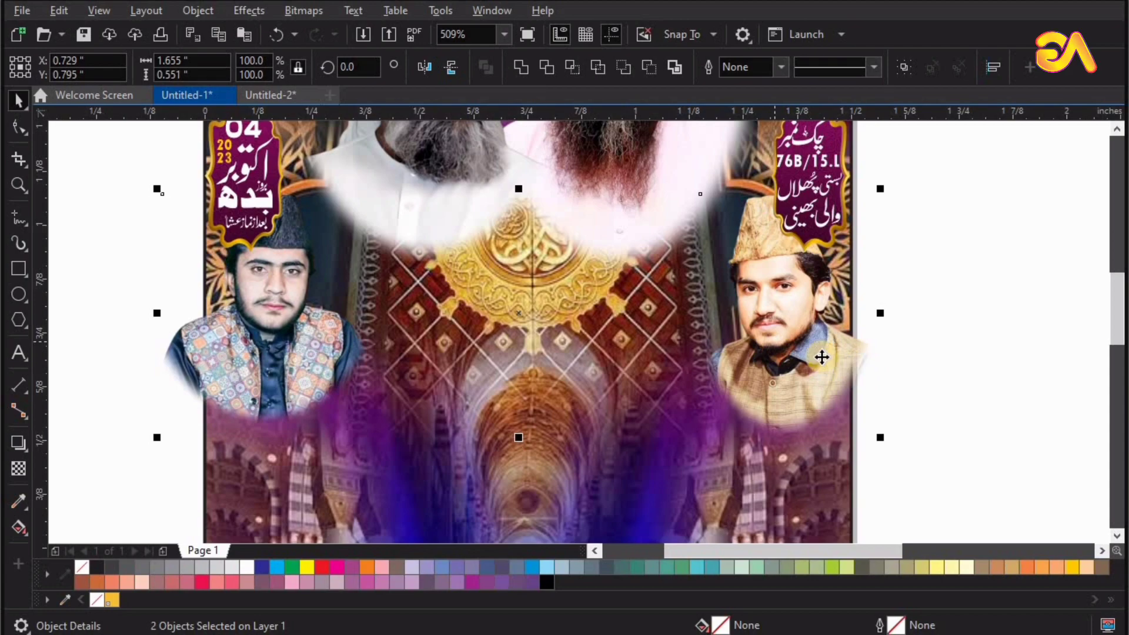
Lower the two younger men's portraits below the date and venue plates and shift the left portrait slightly inward.
drag(822, 357, 817, 412)
key(Escape)
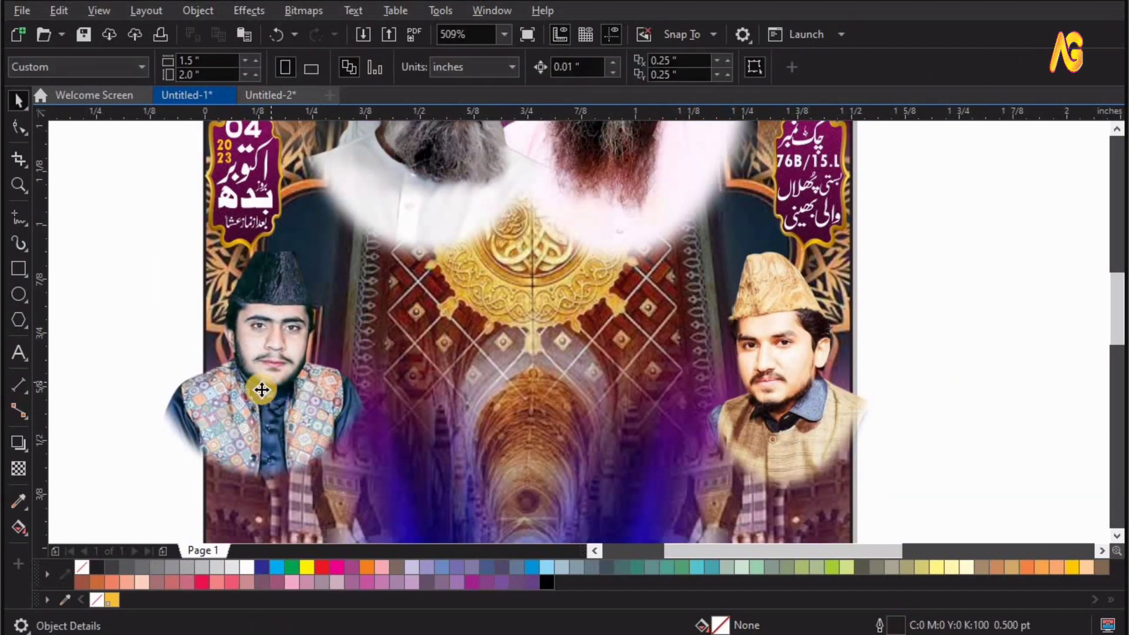
drag(262, 389, 273, 390)
shift+click(790, 415)
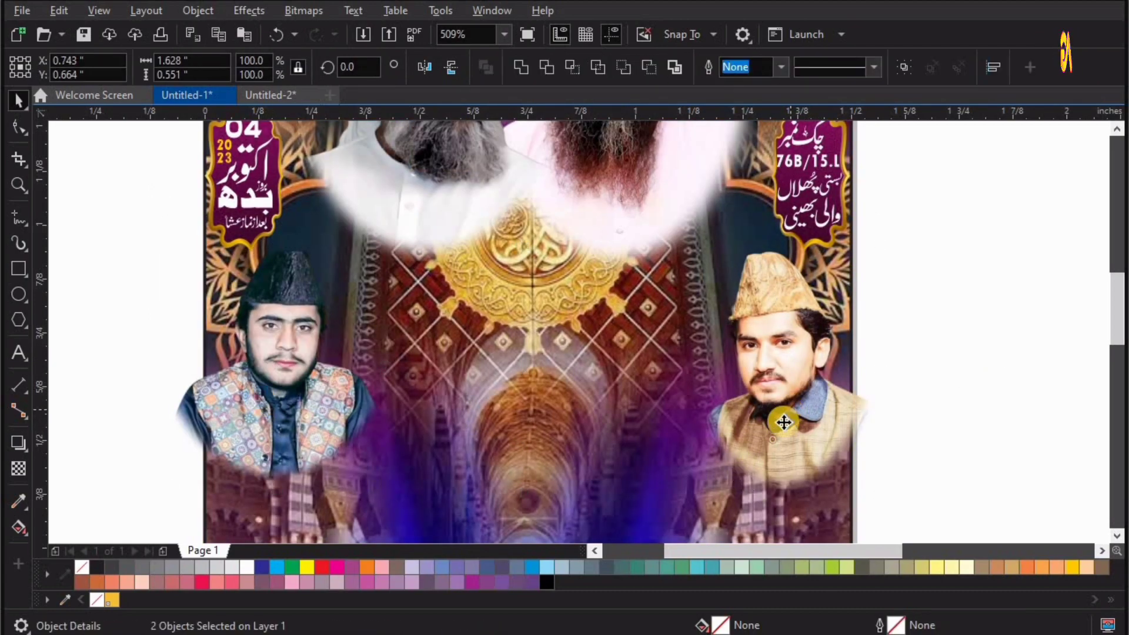
drag(784, 423, 783, 415)
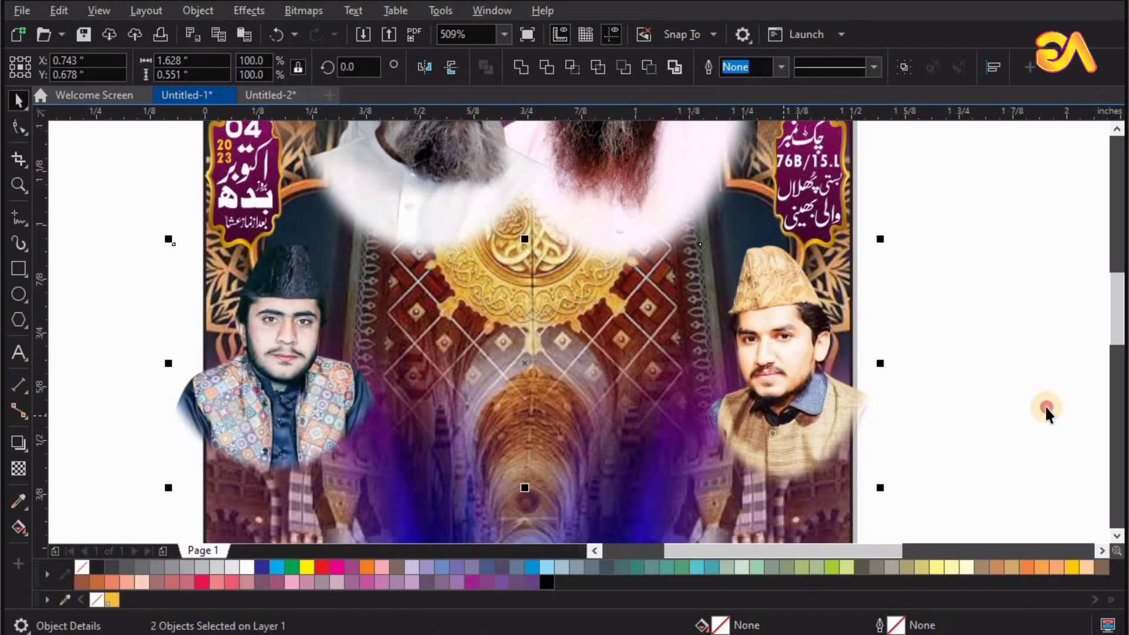
Place the remaining bearded man's portrait in the middle of the page between the two lower side portraits.
click(969, 395)
key(F4)
drag(753, 456, 466, 263)
key(F2)
drag(351, 198, 577, 341)
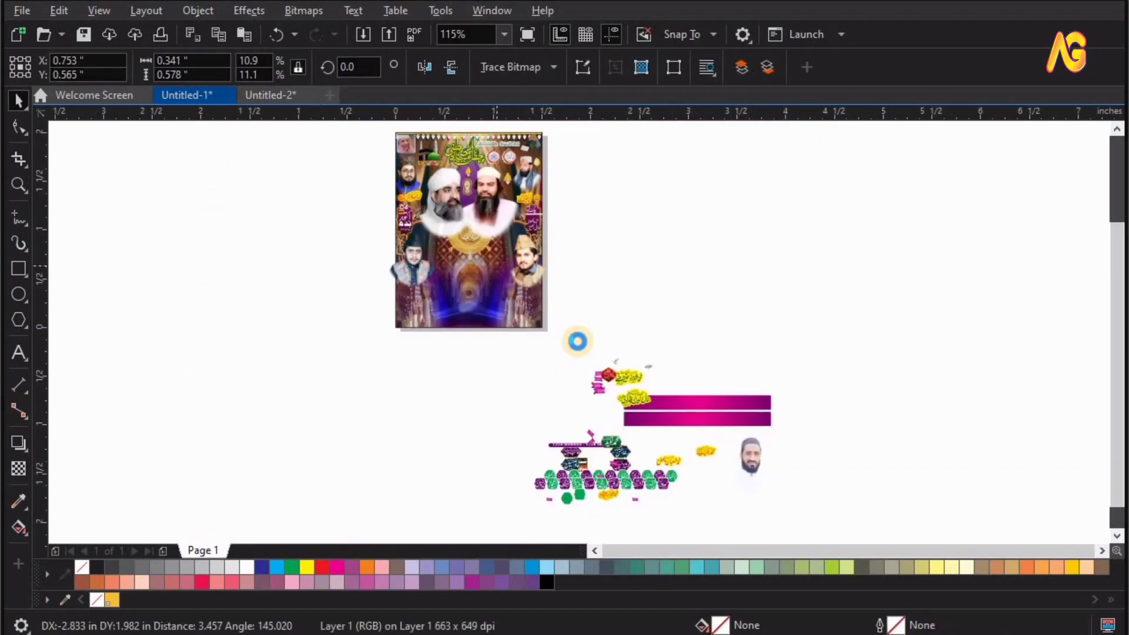
shift+click(591, 453)
key(c)
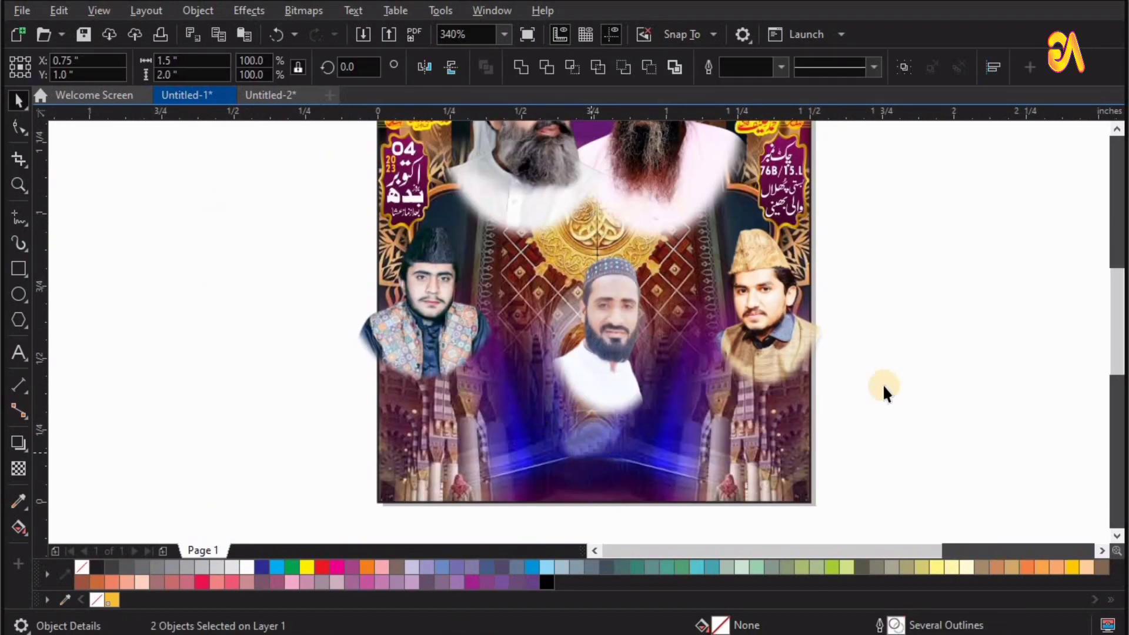
click(604, 367)
drag(608, 369, 597, 352)
Place the two yellow-outlined green name captions under the main portraits, one on each side of the golden emblem.
key(F4)
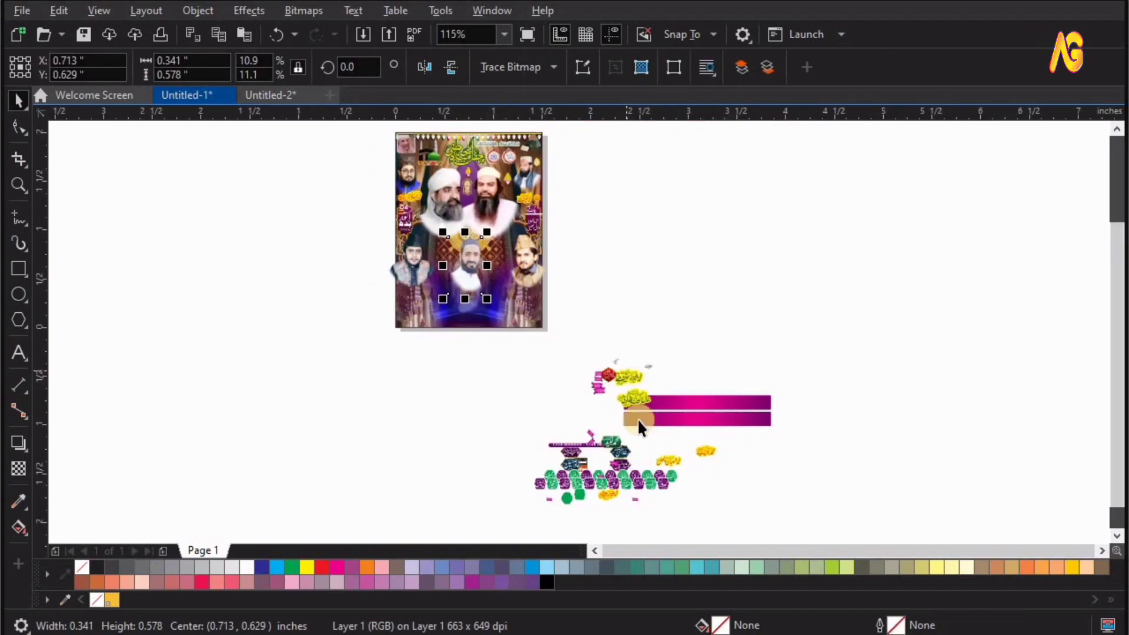
drag(636, 409, 521, 299)
key(F2)
shift+click(664, 248)
drag(665, 248, 671, 308)
click(680, 308)
click(458, 307)
drag(458, 306, 454, 306)
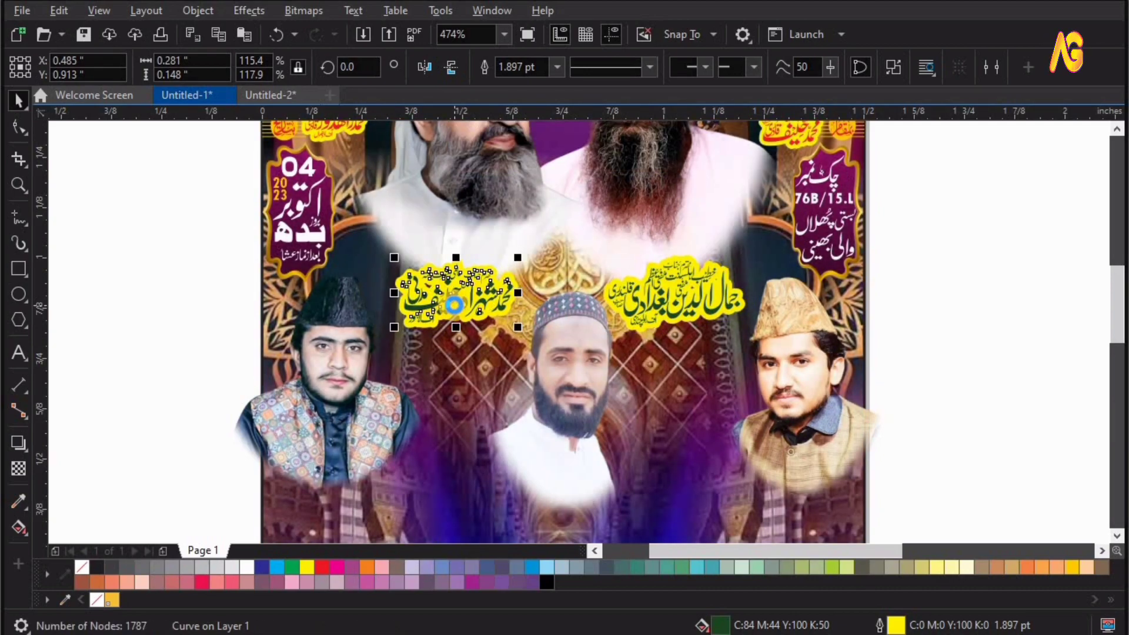
Place the red name emblem between the two yellow-outlined green captions and nudge it slightly upward.
key(F3)
key(F2)
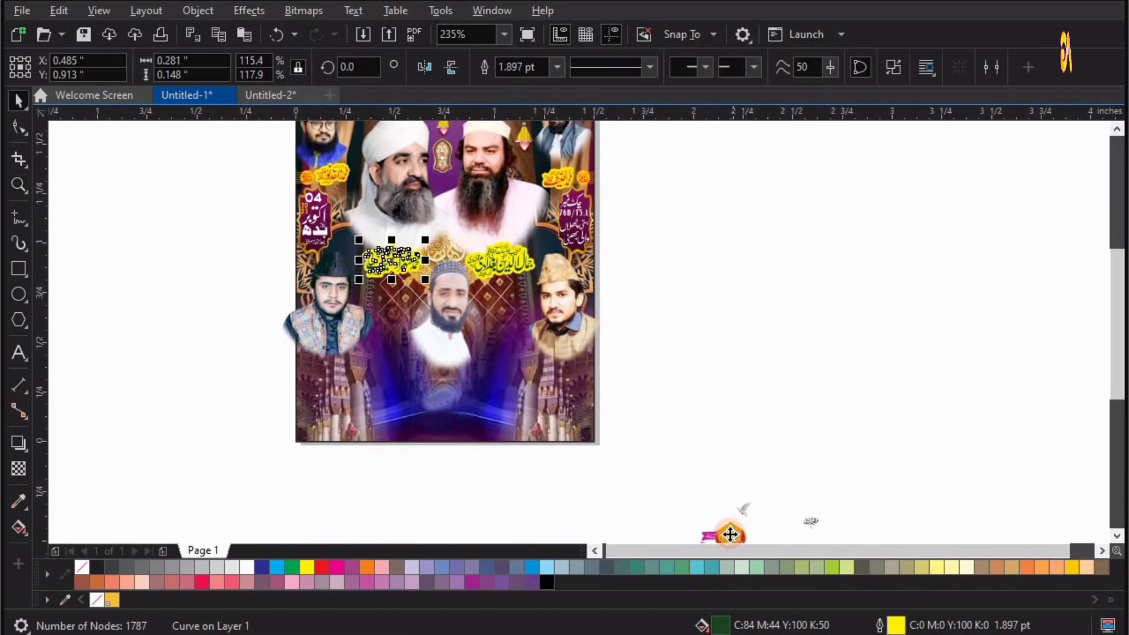
drag(731, 534, 443, 239)
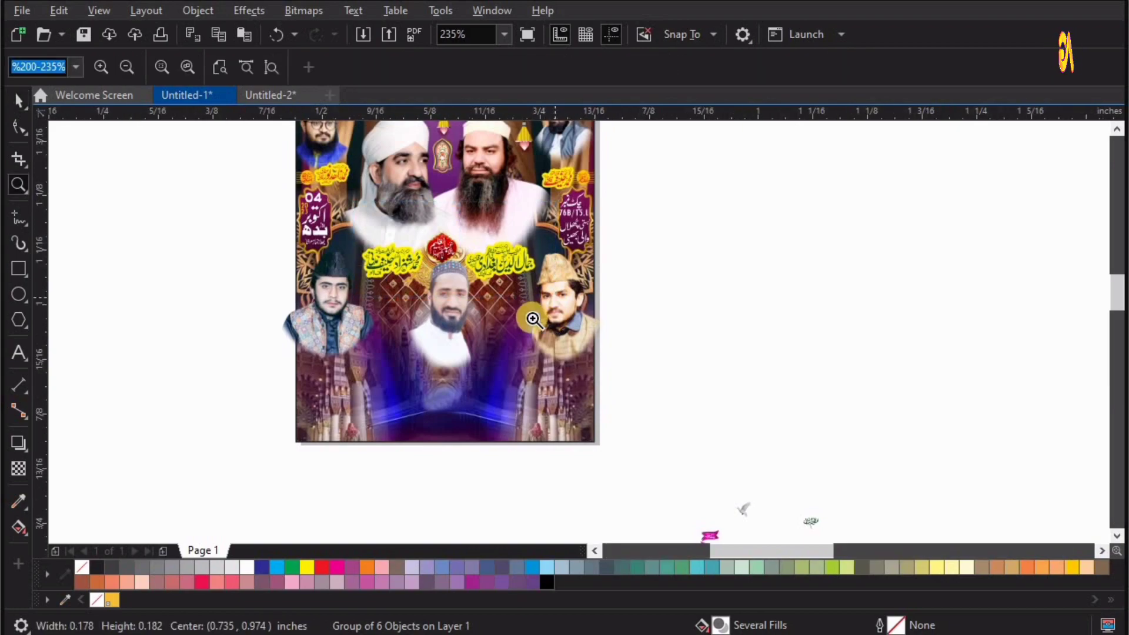
scroll(442, 239, up, 4)
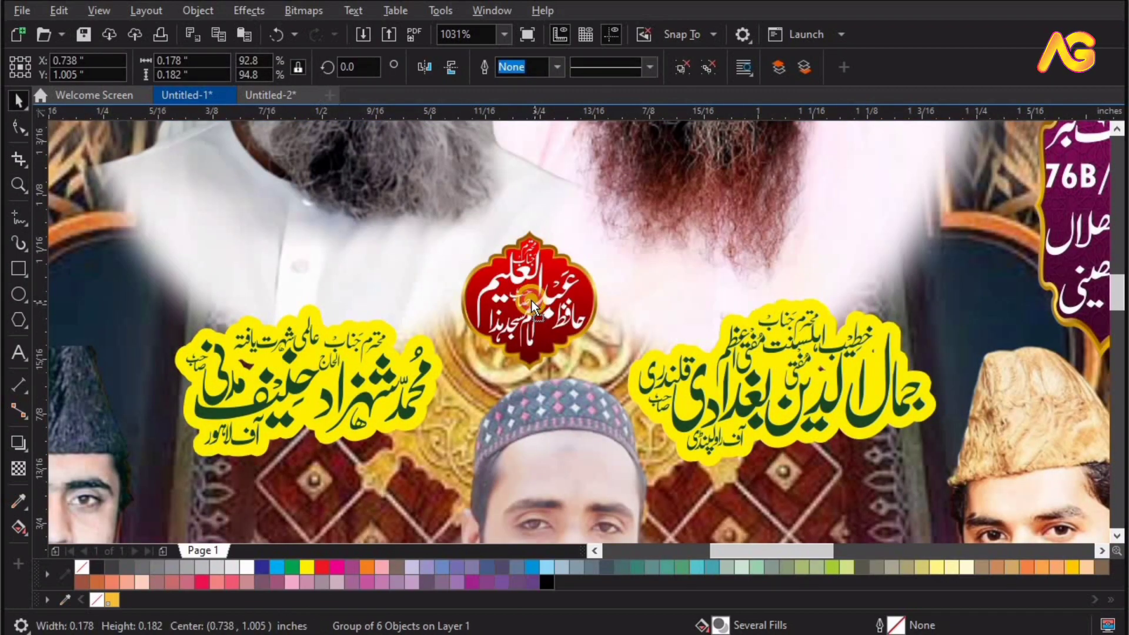
drag(532, 301, 527, 301)
Bring the white dove and the small white-outlined calligraphy onto the page, setting the calligraphy above the main title.
key(F4)
drag(623, 325, 761, 169)
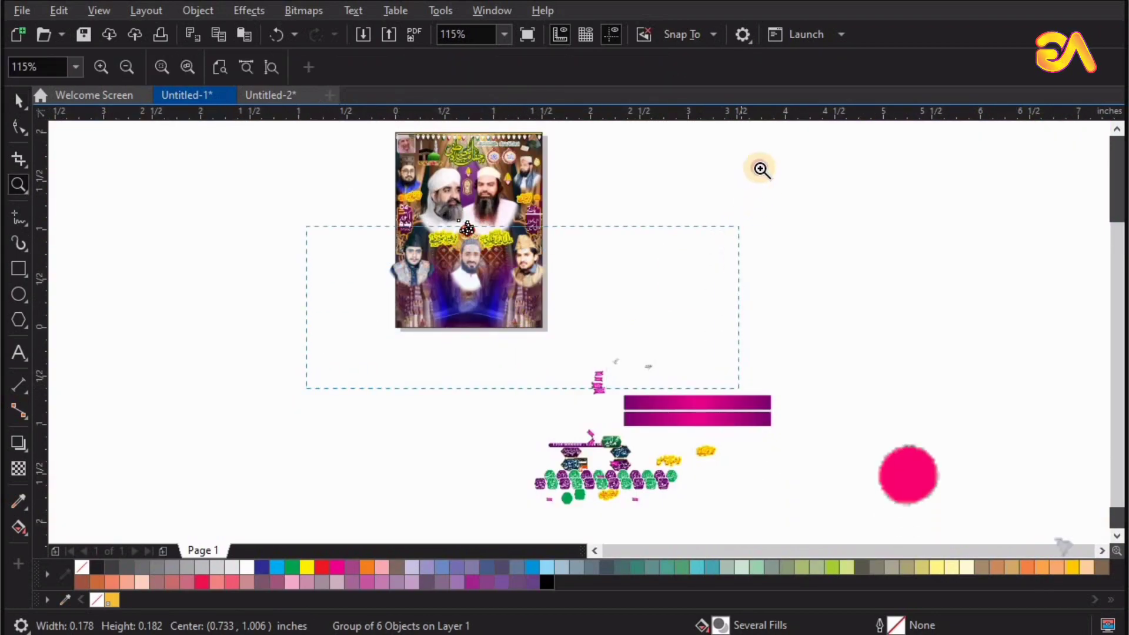
drag(739, 489, 374, 135)
drag(799, 502, 410, 152)
key(F2)
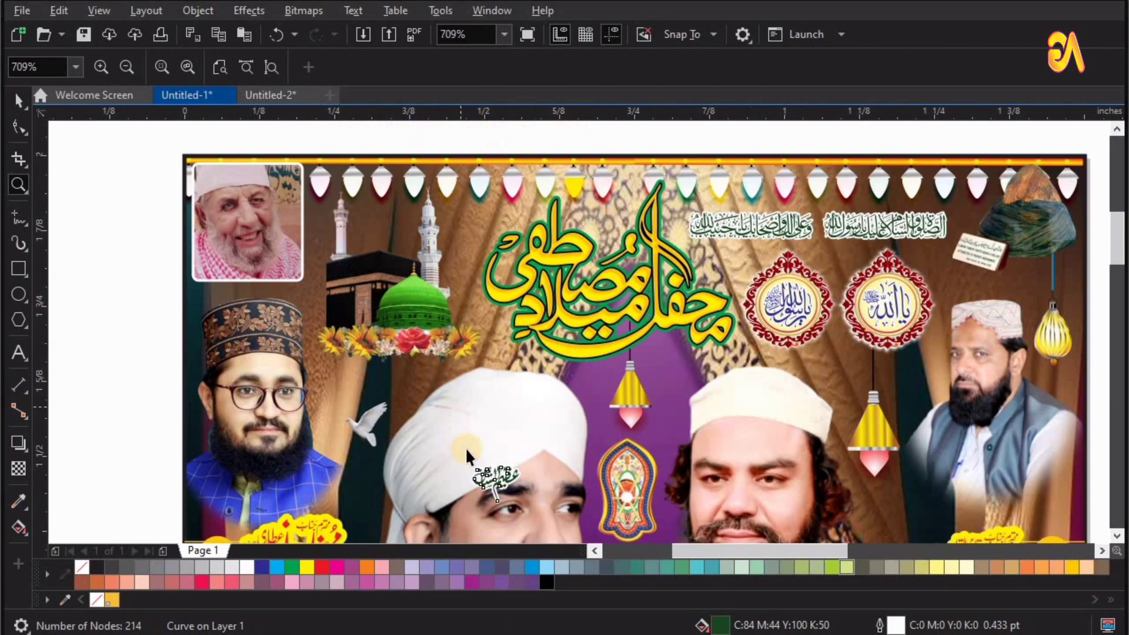
drag(492, 474, 597, 217)
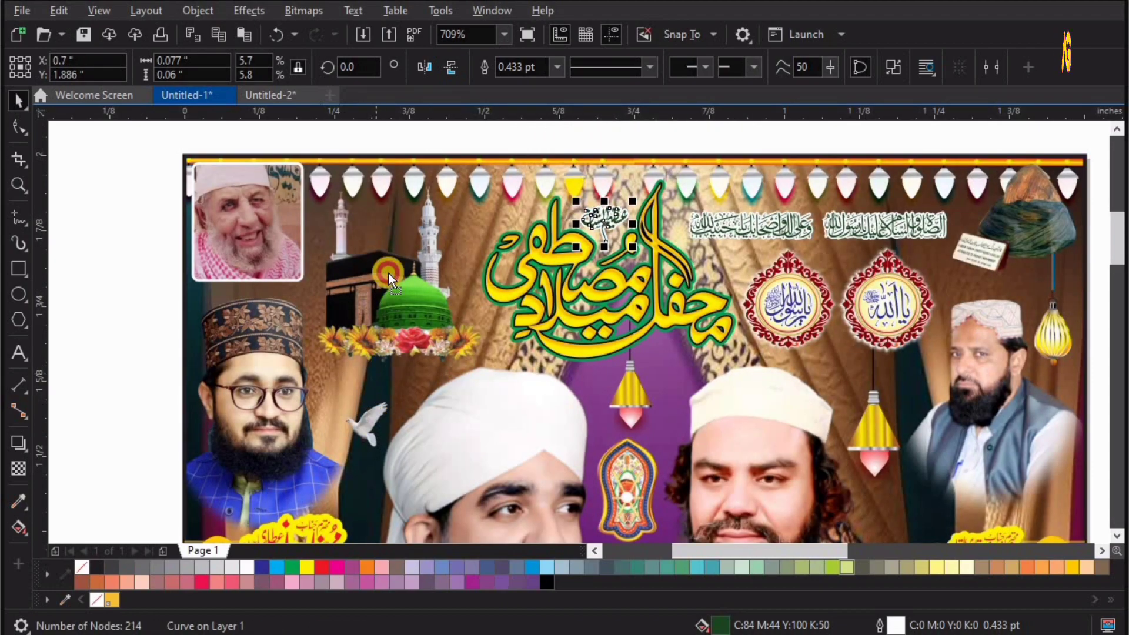
Position the white dove above the Kaaba, between the two minarets.
drag(371, 414, 387, 225)
key(F2)
drag(638, 141, 280, 300)
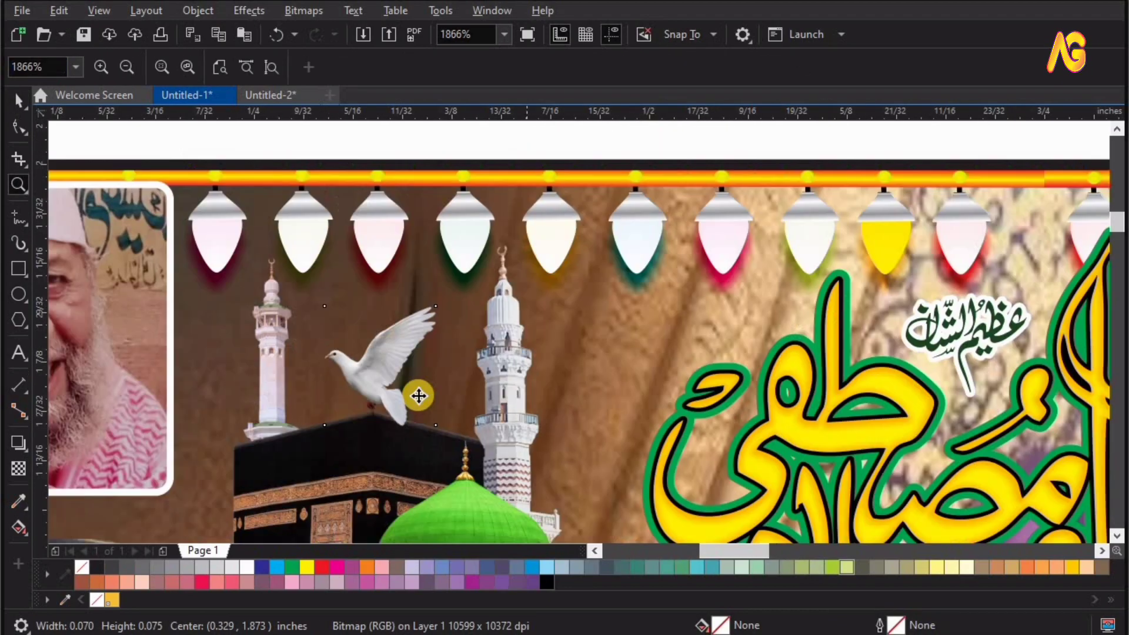
drag(394, 374, 390, 357)
key(F4)
key(F2)
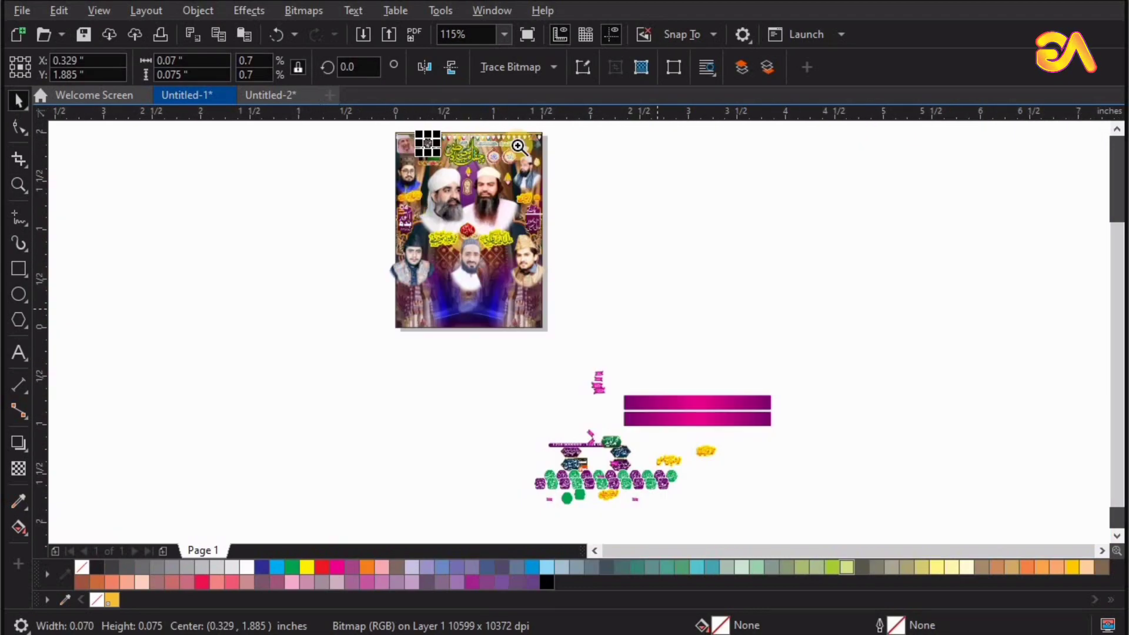
drag(569, 206, 403, 112)
key(F2)
drag(417, 275, 599, 355)
click(550, 327)
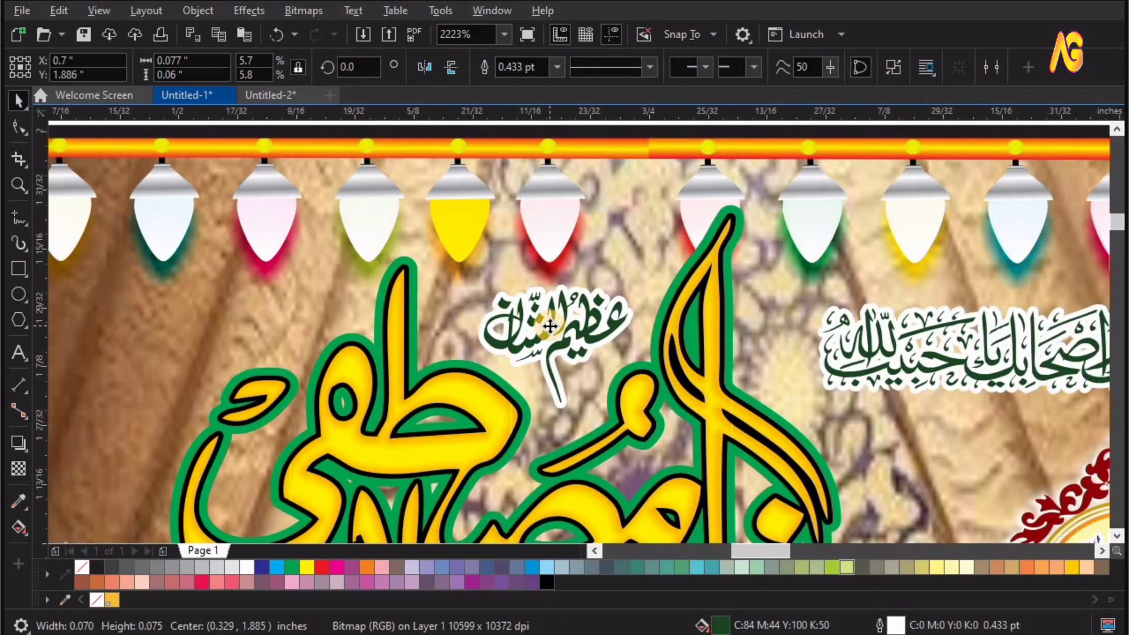
PowerClip the two lower side portraits inside the page frame so they are cropped at the poster's edges.
key(F4)
key(F2)
drag(680, 126, 346, 346)
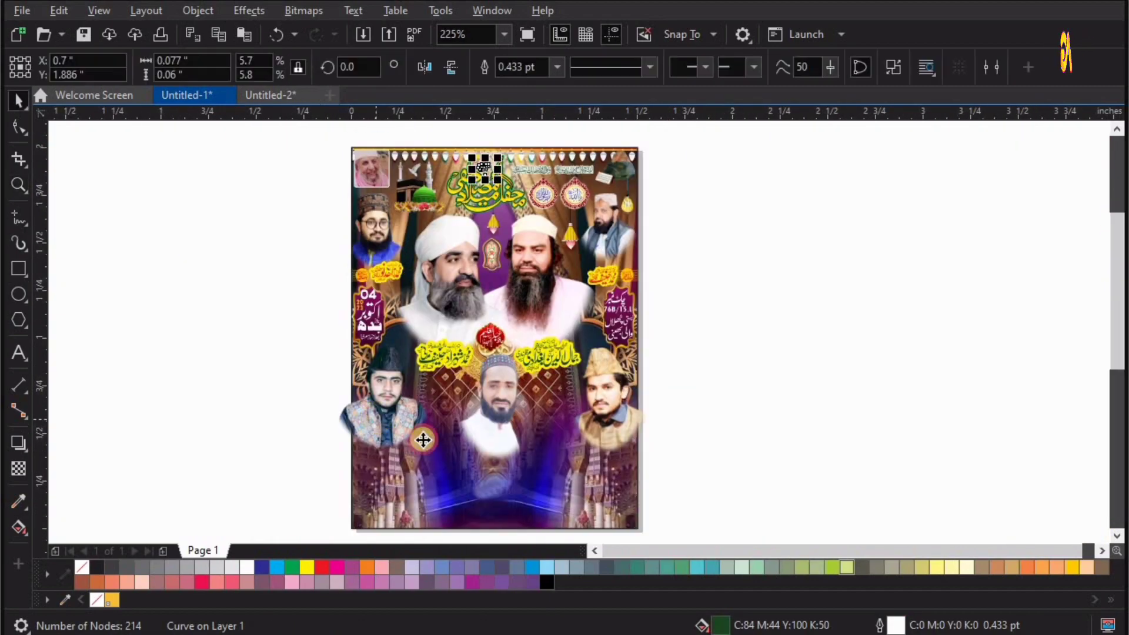
click(423, 440)
shift+click(593, 406)
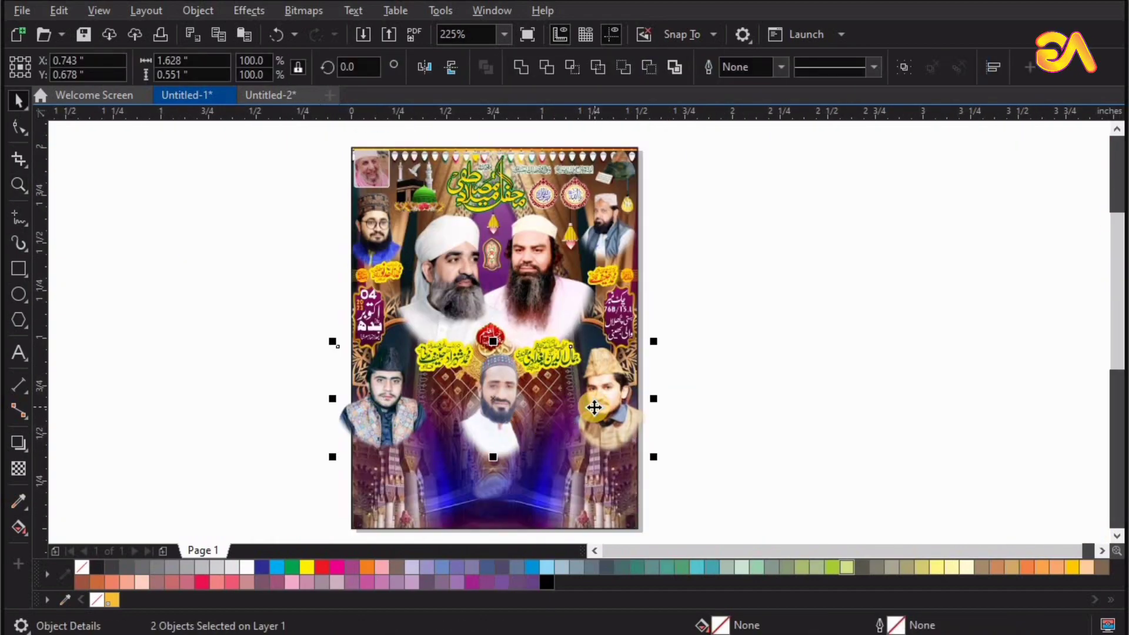
click(198, 11)
mouse_move(247, 76)
click(517, 80)
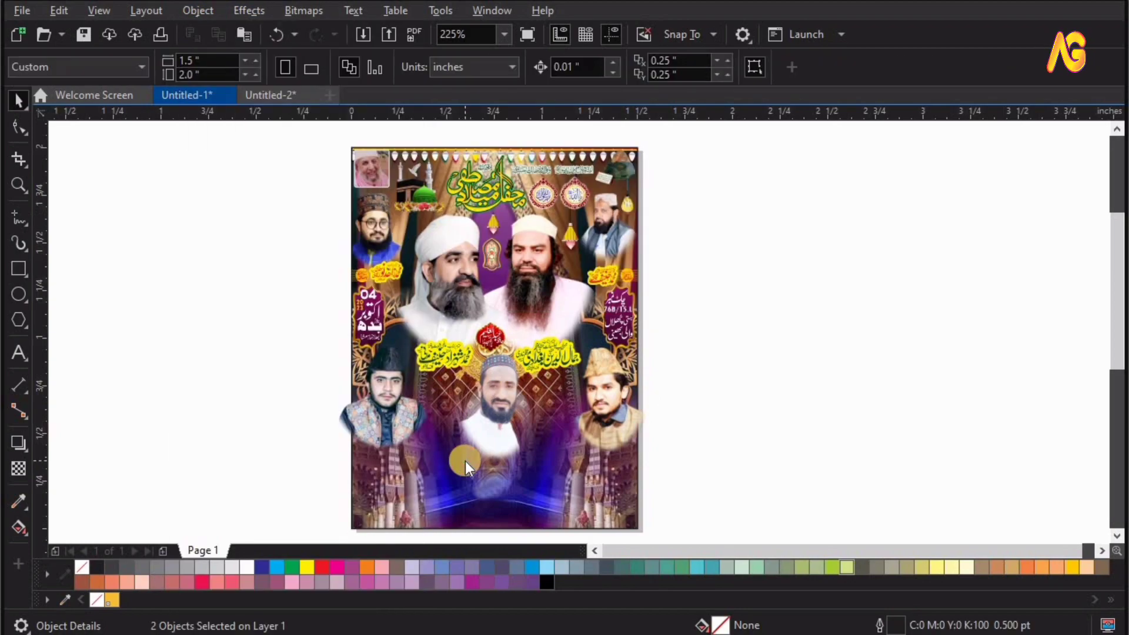
click(465, 461)
click(542, 373)
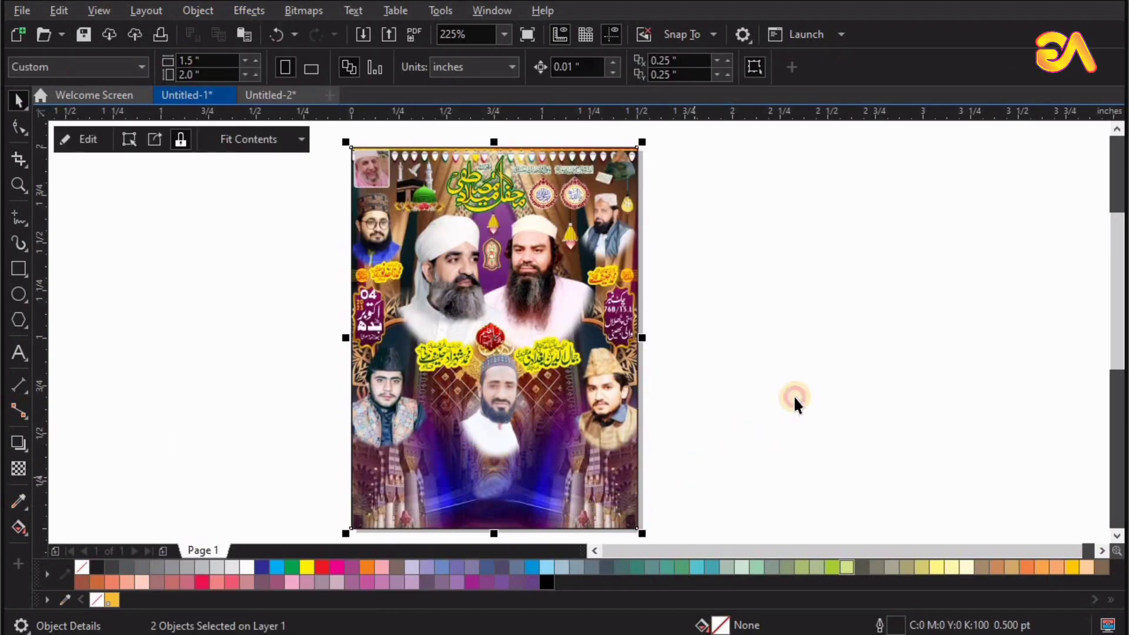
click(637, 414)
click(639, 446)
Place yellow-outlined red name captions under the lower left portrait and the lower middle portrait.
scroll(707, 455, down, 3)
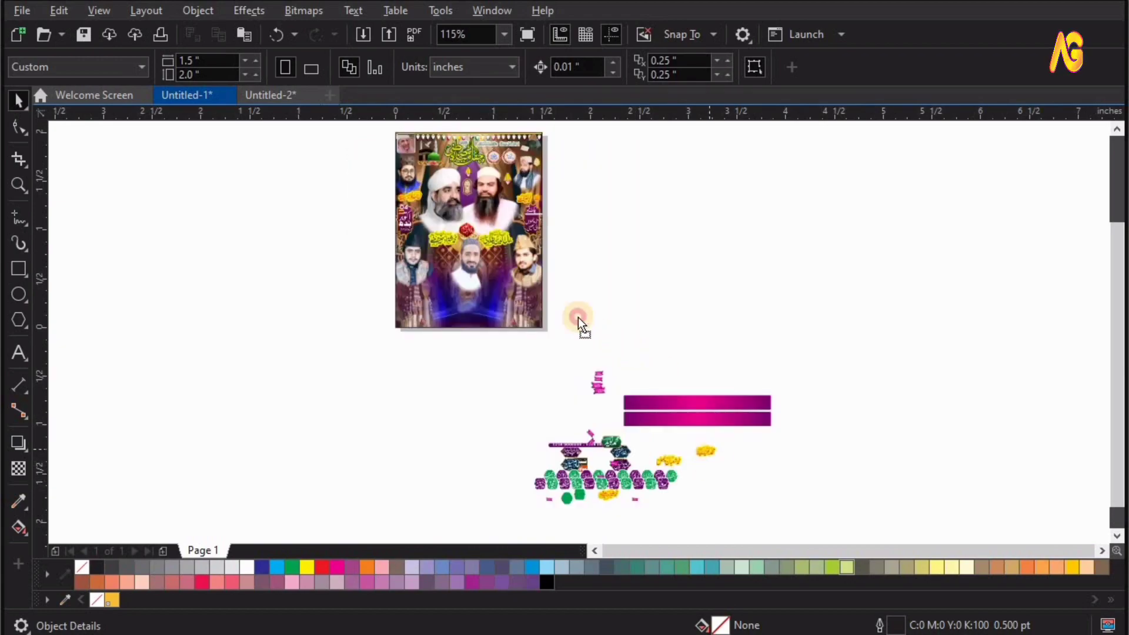
drag(578, 317, 509, 274)
drag(666, 463, 451, 278)
key(z)
drag(317, 327, 652, 235)
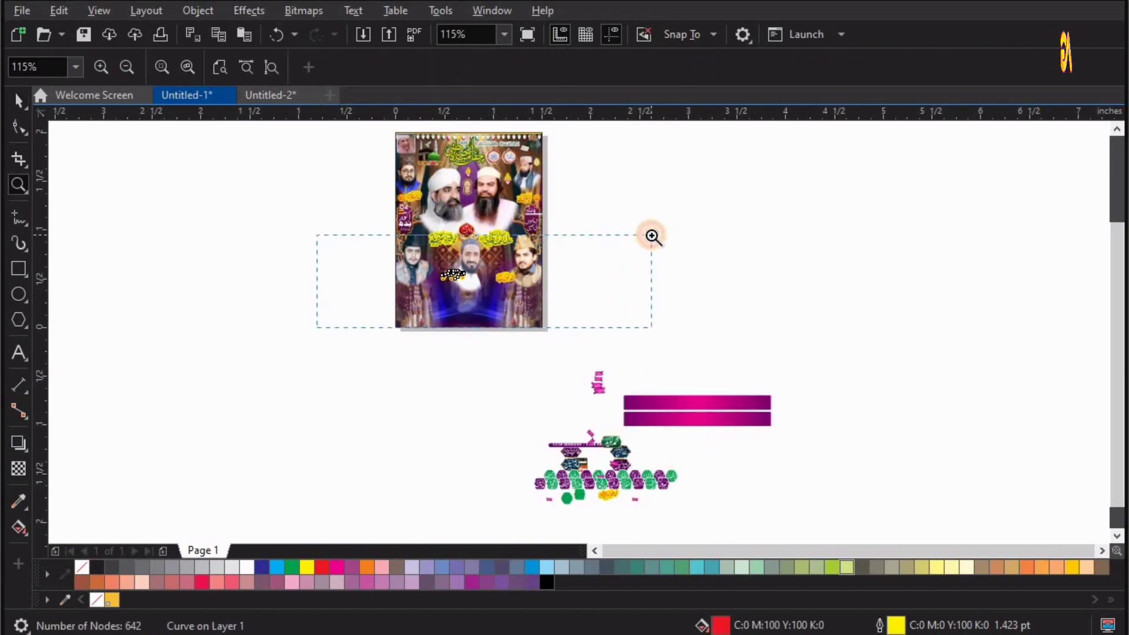
key(space)
drag(605, 343, 322, 352)
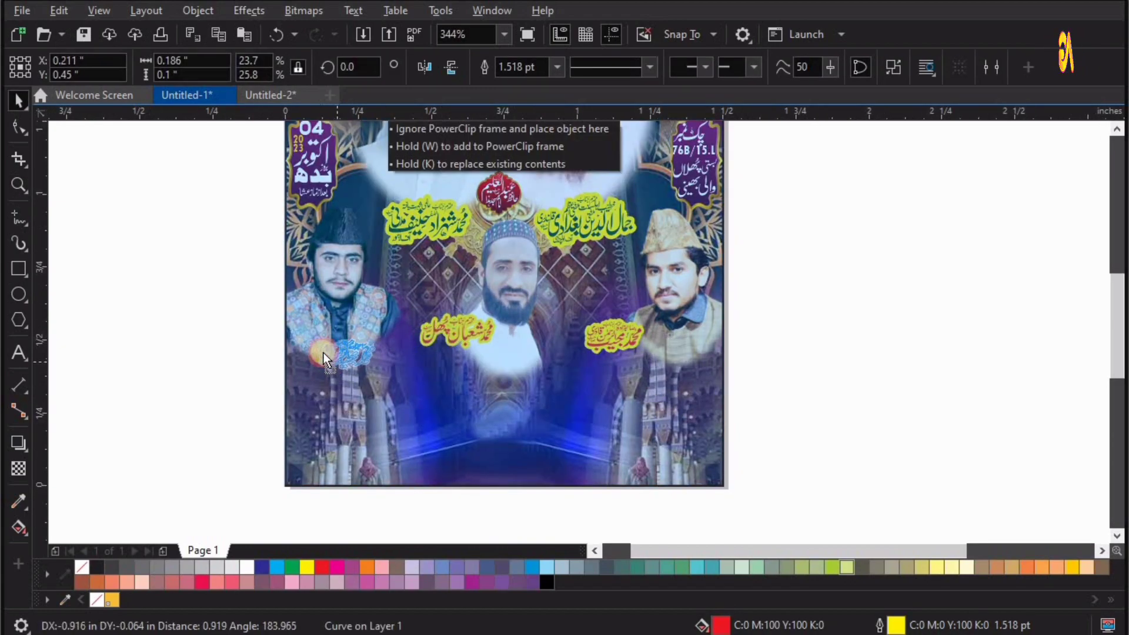
drag(452, 334, 495, 363)
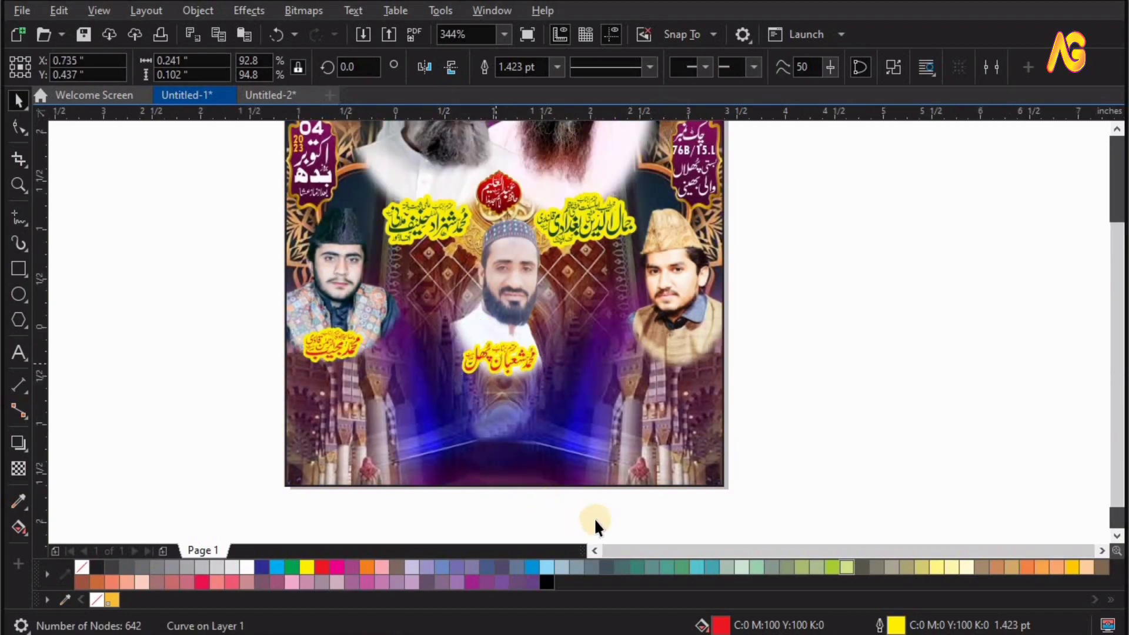
Place the remaining yellow-outlined red name caption under the lower right portrait, level with the lower left portrait's caption.
scroll(594, 518, down, 3)
drag(605, 499, 528, 287)
key(F2)
drag(610, 251, 355, 329)
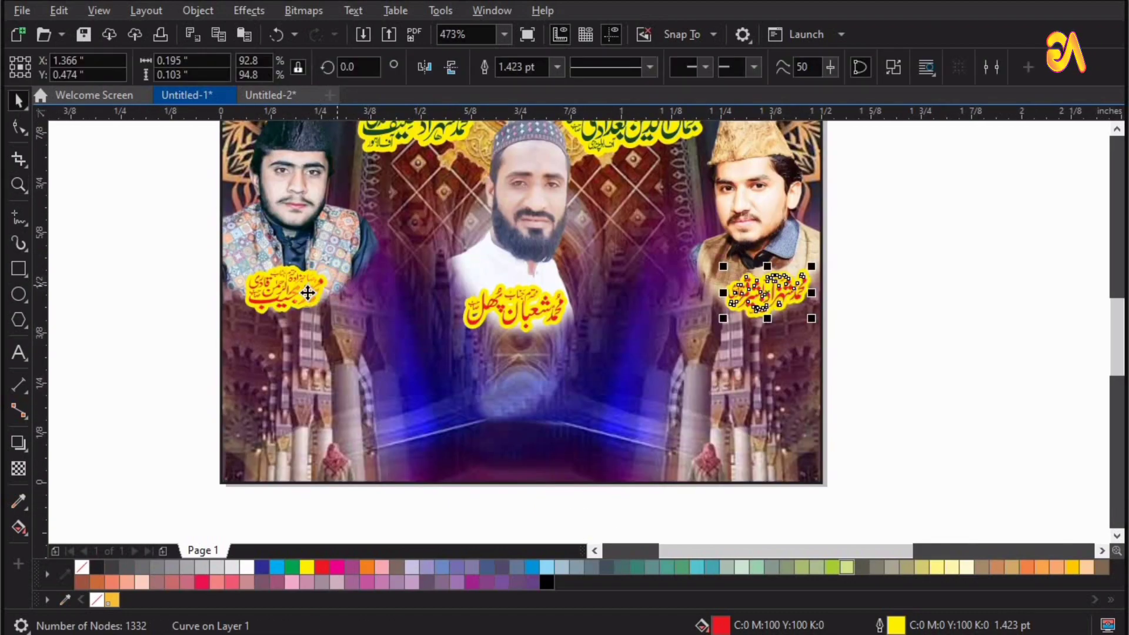
shift+click(308, 292)
key(e)
click(899, 294)
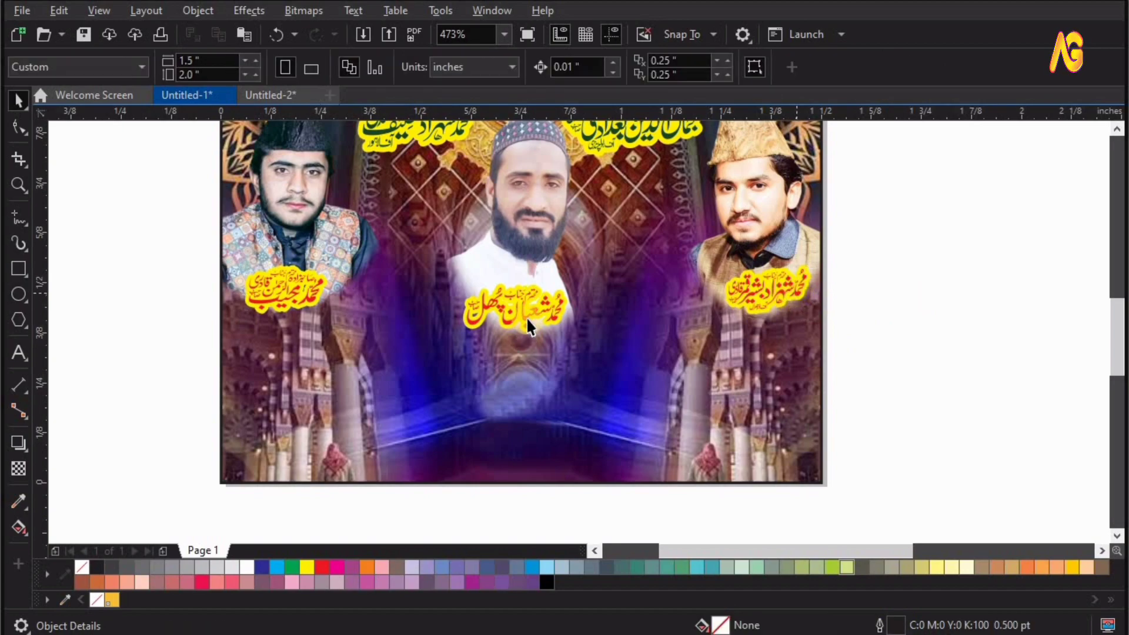
Align the middle portrait's caption with the right one, and shift it slightly lower over the white shirt.
click(749, 289)
key(e)
click(651, 350)
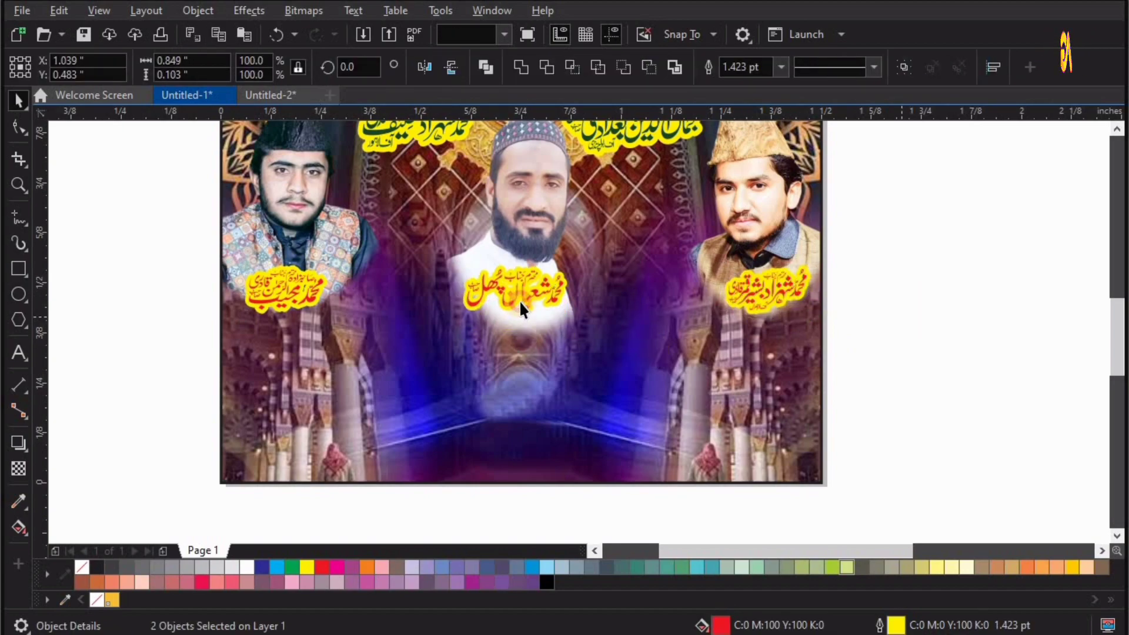
drag(521, 301, 521, 313)
Place the group of four name badges so a pair flanks each side of the lower middle portrait.
key(F4)
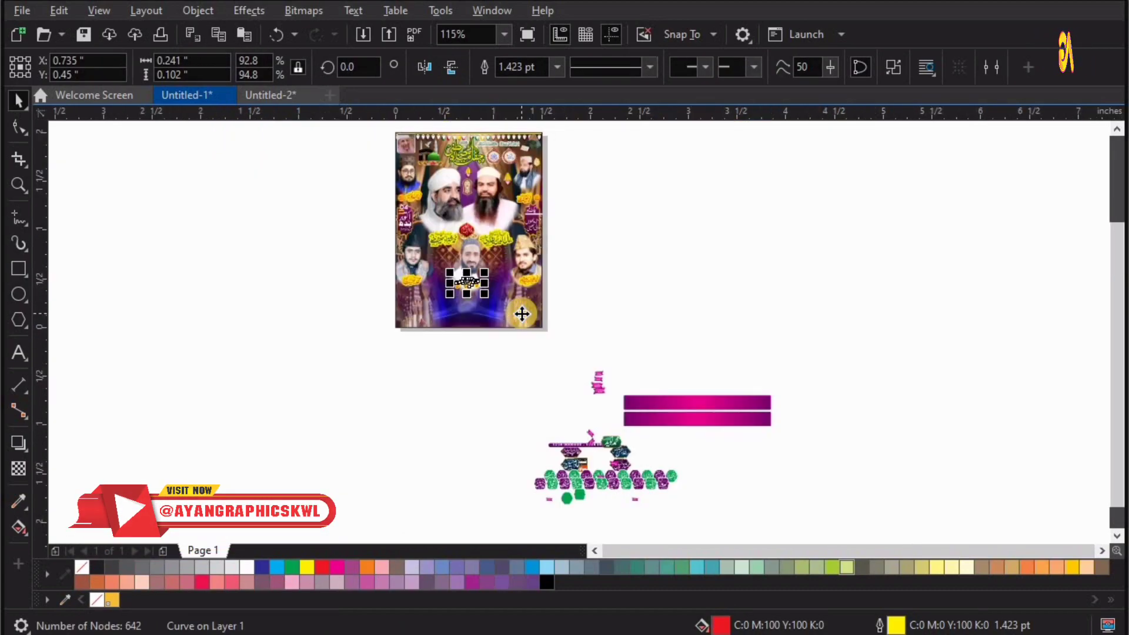
drag(575, 464, 491, 395)
drag(491, 395, 555, 313)
key(F2)
key(space)
shift+click(569, 379)
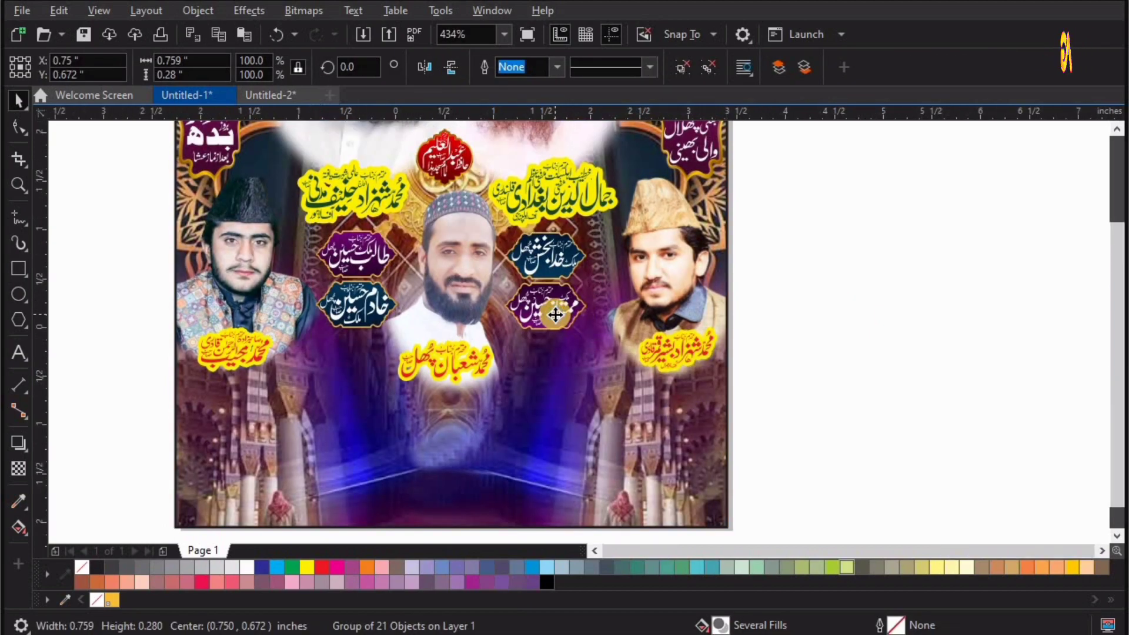
Draw a rectangle about 1.53 by 0.109 inches above the two gradient bars and centre it horizontally with them.
key(F4)
click(19, 266)
drag(618, 379, 749, 391)
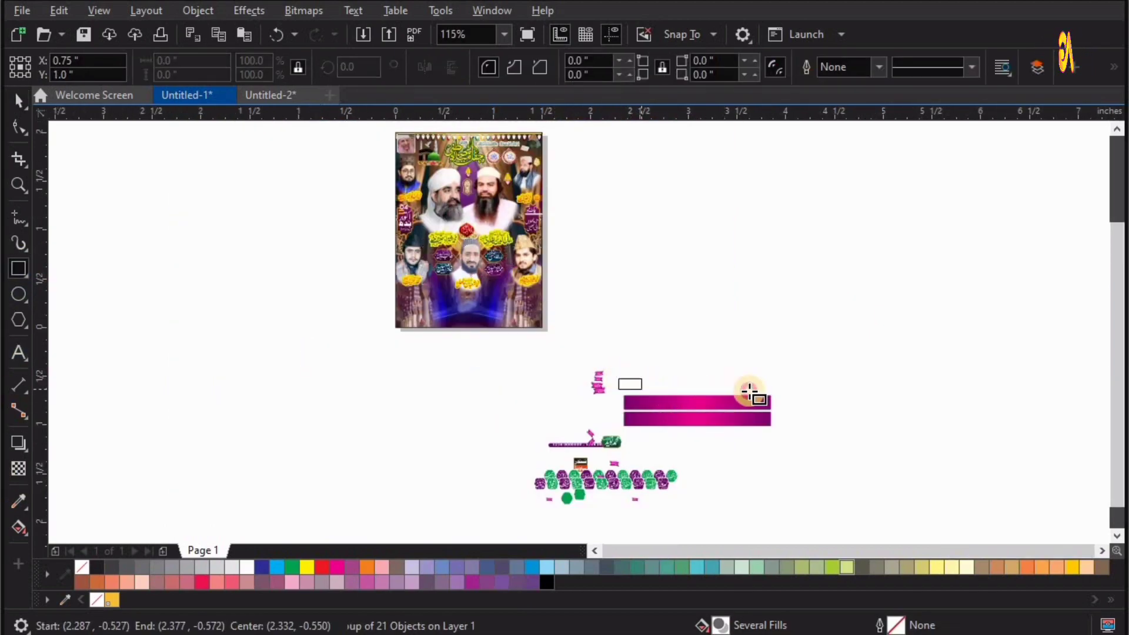
drag(867, 435, 554, 338)
key(space)
shift+click(561, 392)
key(c)
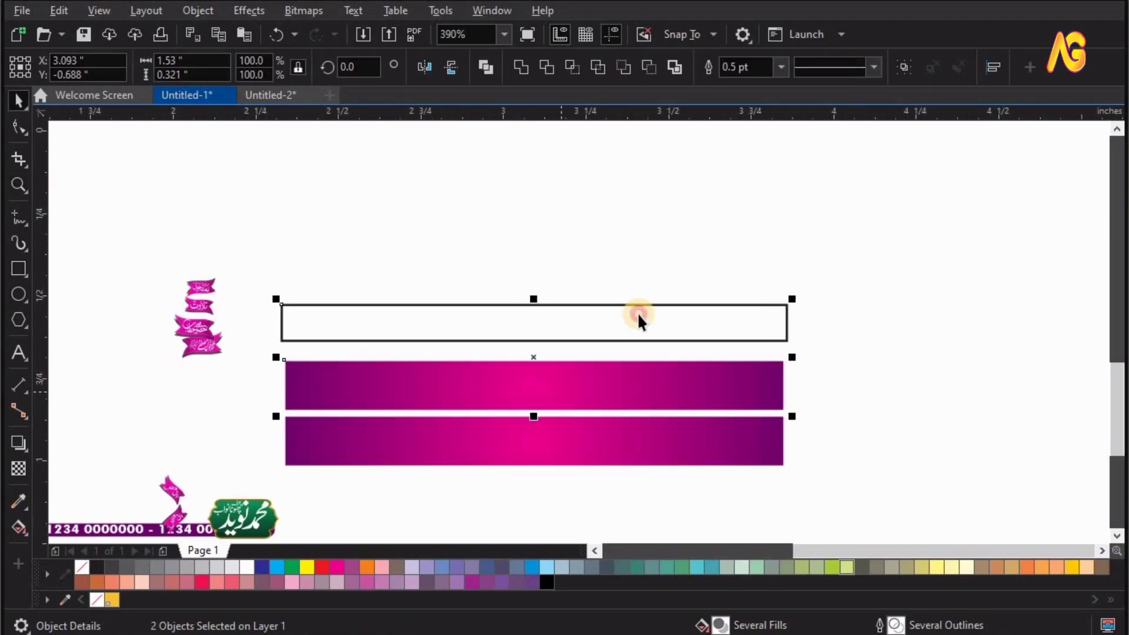
Give the new rectangle a magenta fill and a matching magenta outline.
click(337, 566)
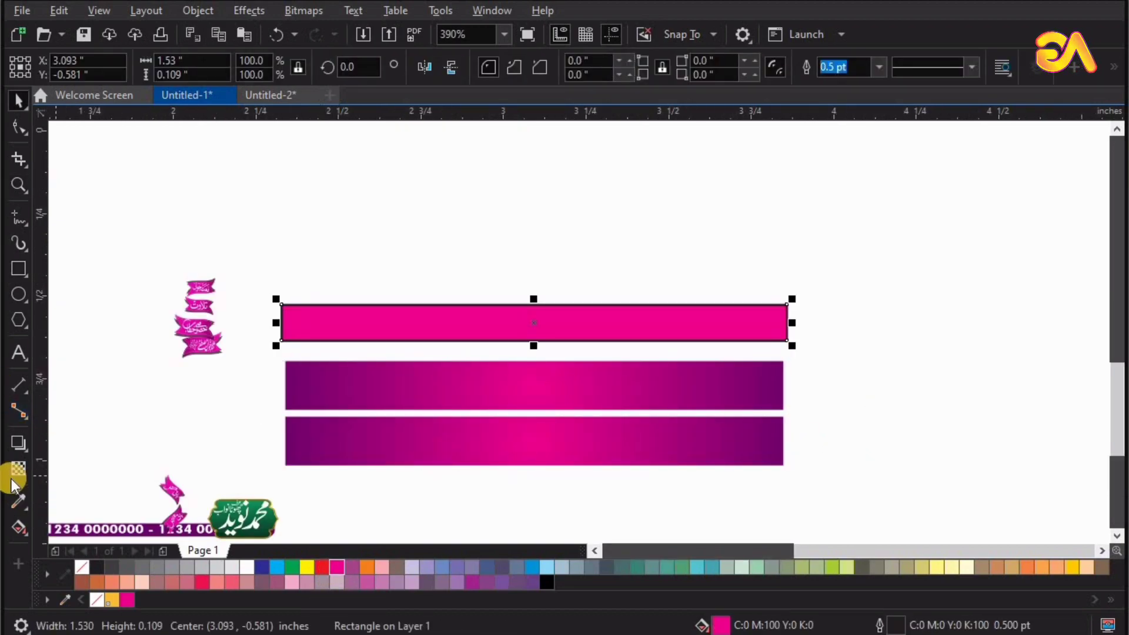
click(41, 576)
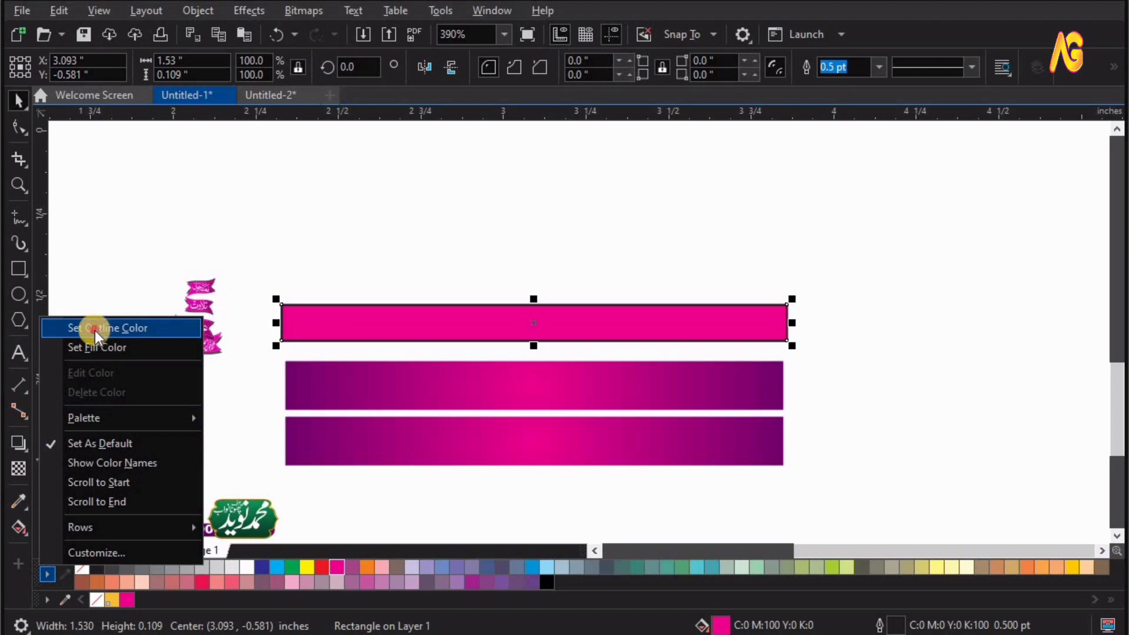
click(94, 331)
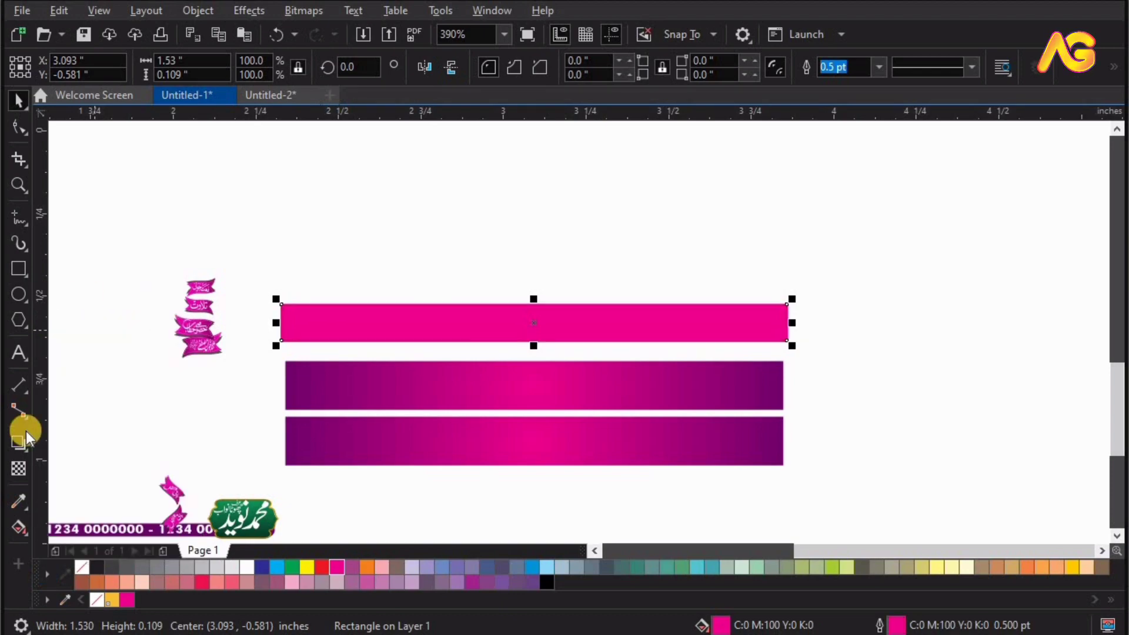
Apply an elliptical fountain fill to the rectangle and set its outer colour to M 100, K 50.
click(26, 531)
click(319, 66)
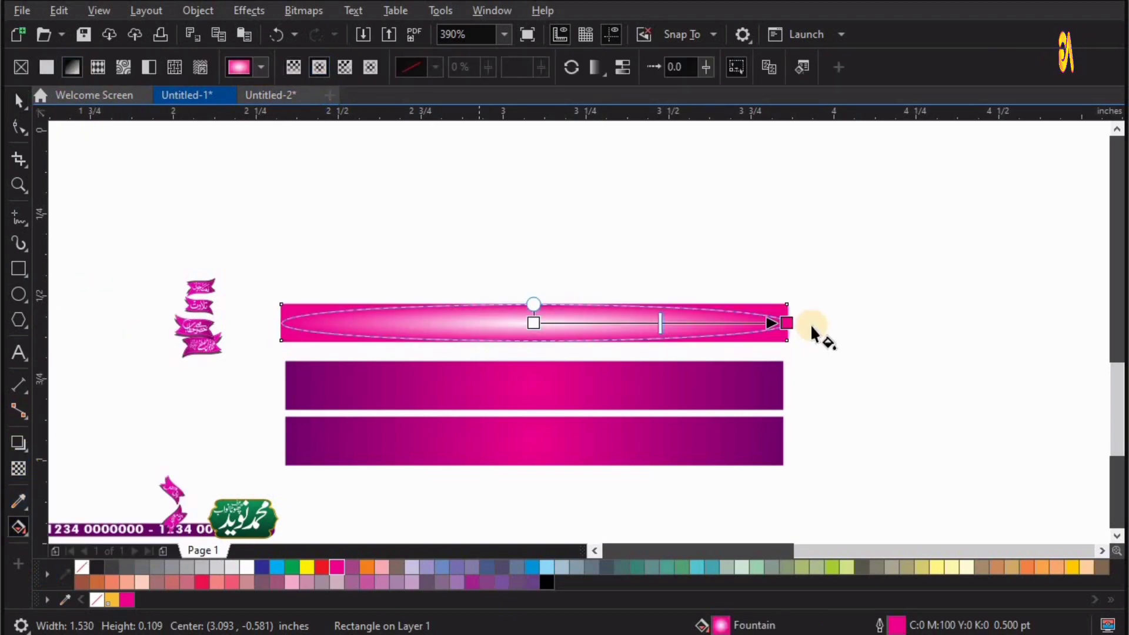
click(776, 333)
click(732, 345)
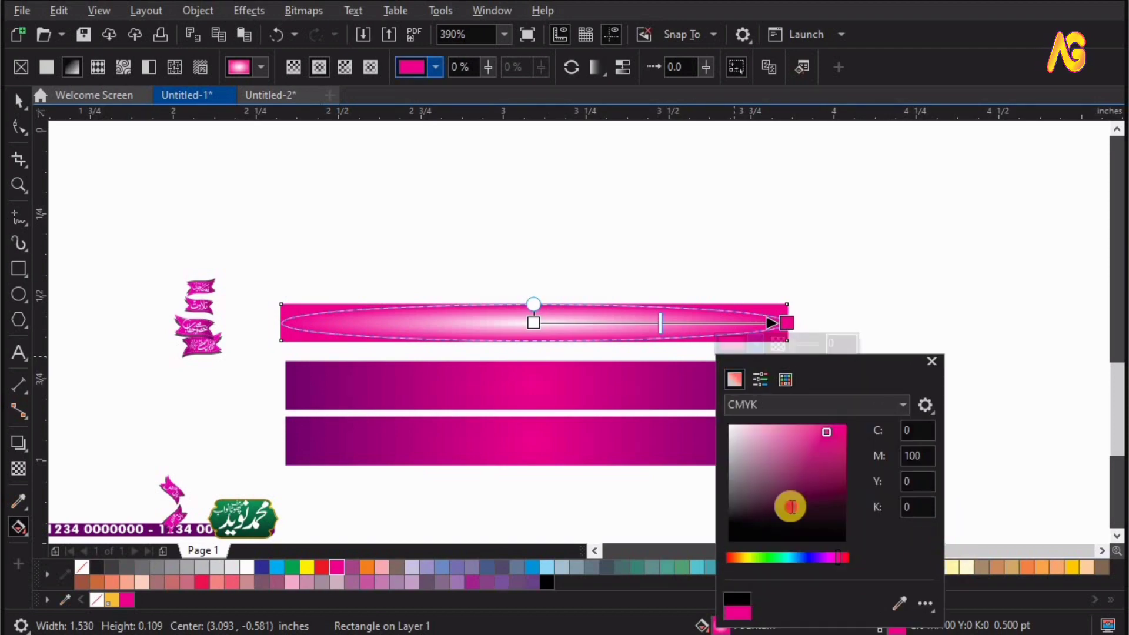
text(50)
key(Return)
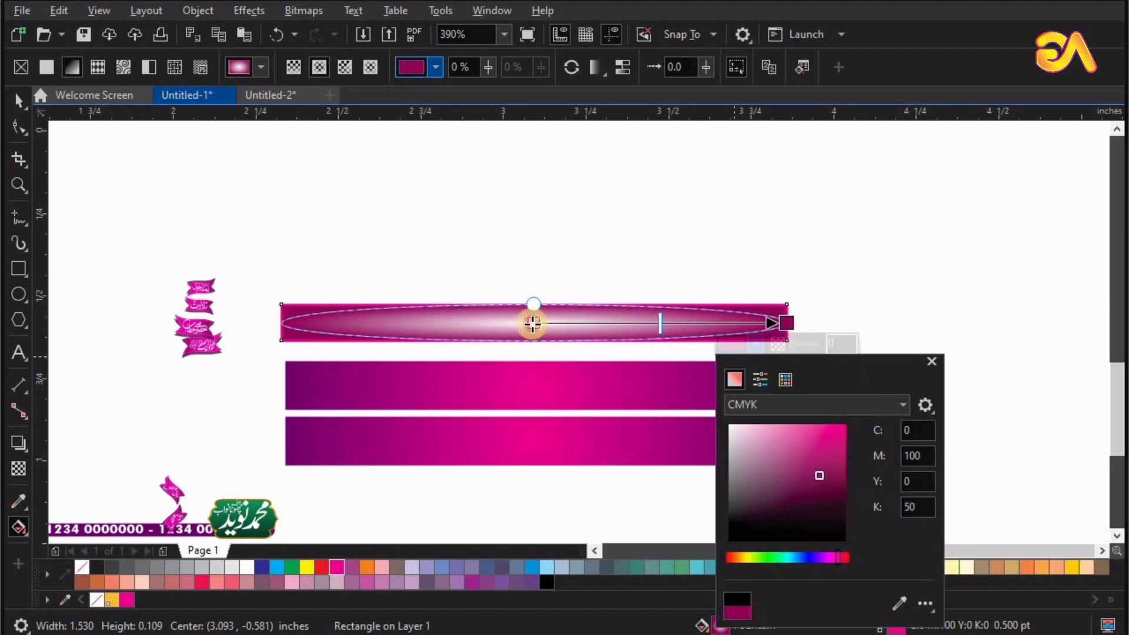
Set the centre colour of the rectangle's fountain fill to the palette magenta.
click(532, 322)
click(487, 342)
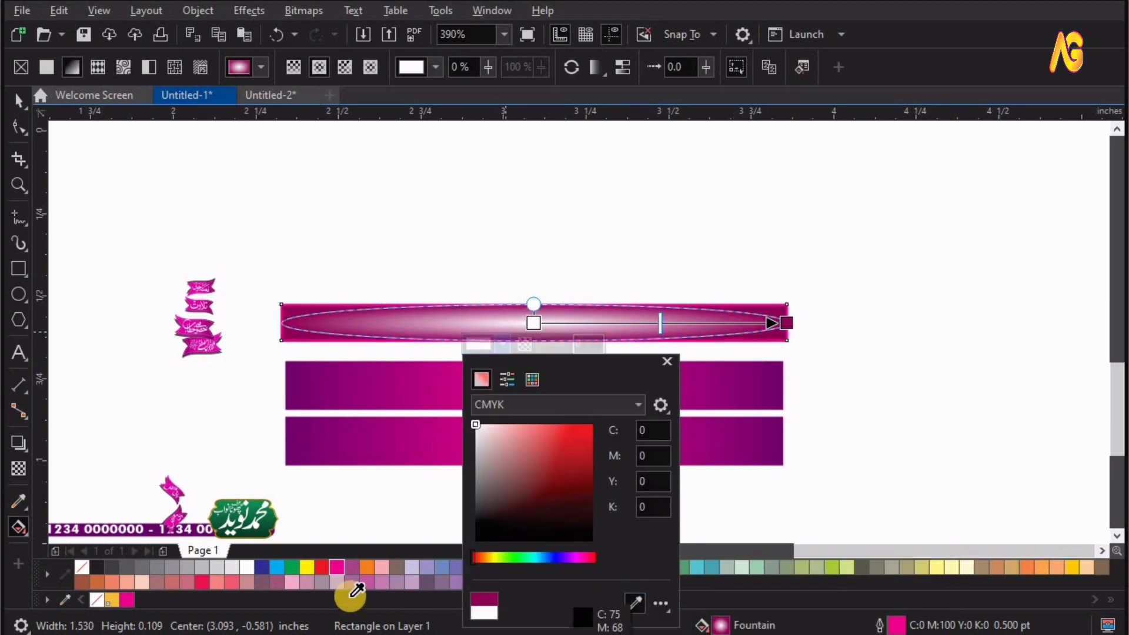
click(337, 567)
key(space)
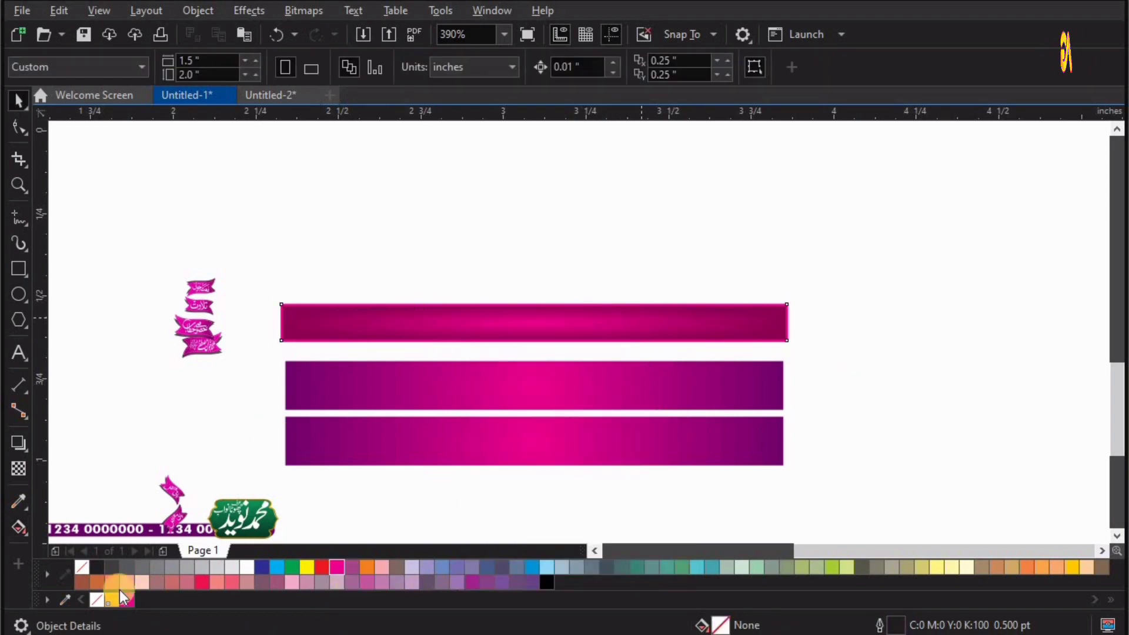
key(Escape)
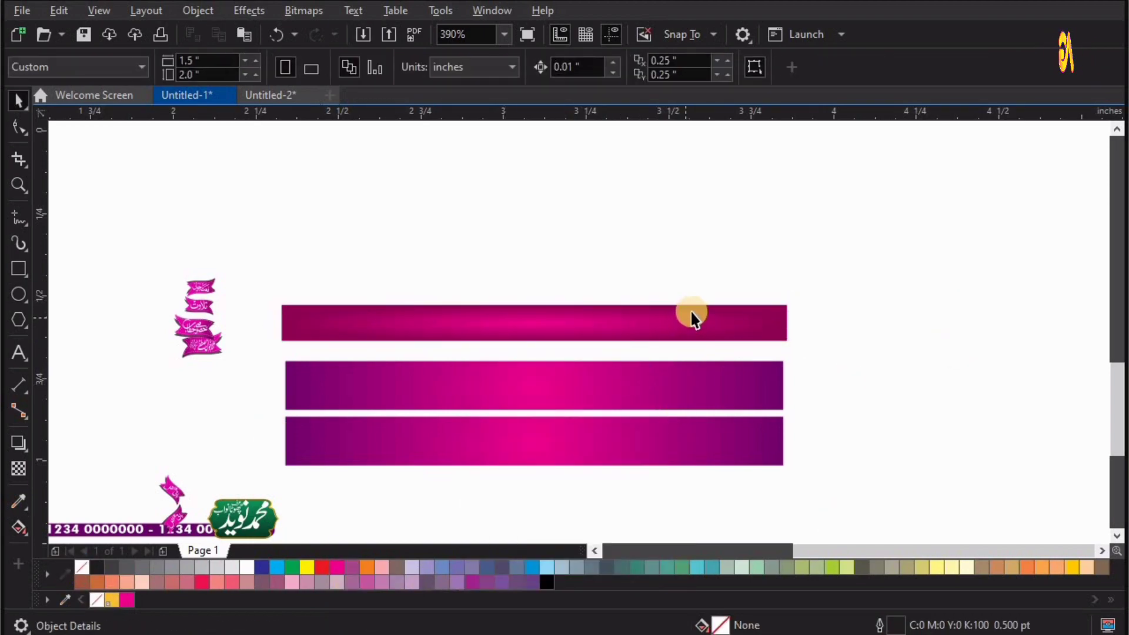
Delete the trial rectangle above the two gradient bars.
click(724, 319)
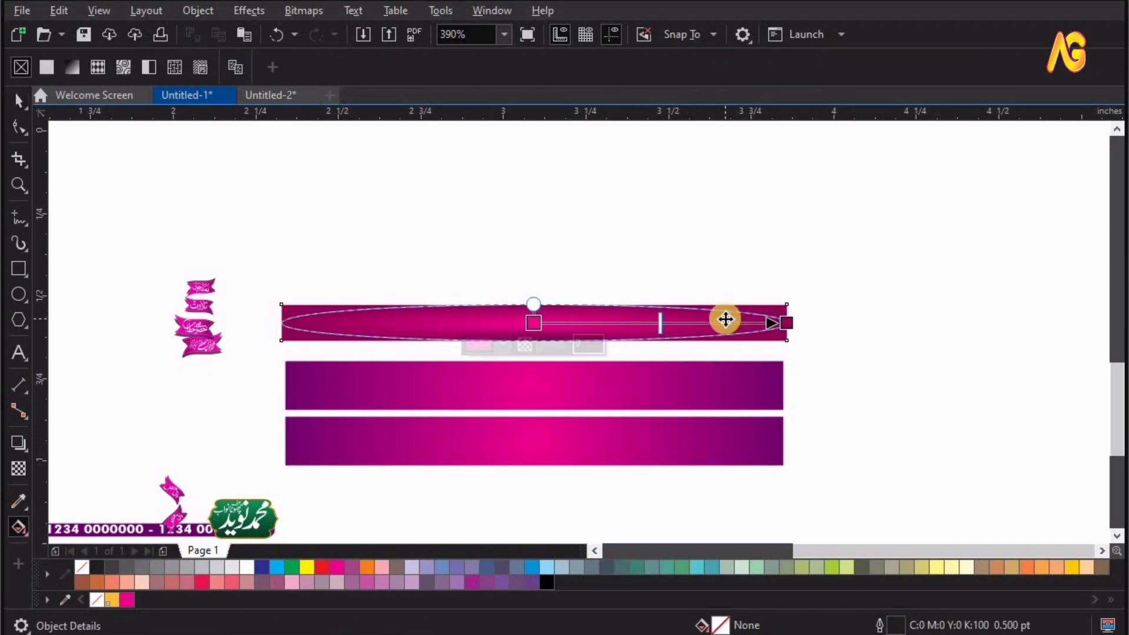
key(Delete)
click(710, 381)
Set a blank green badge at the start of the lower gradient bar, centre it vertically and make a mirrored copy beside it.
key(F4)
key(F2)
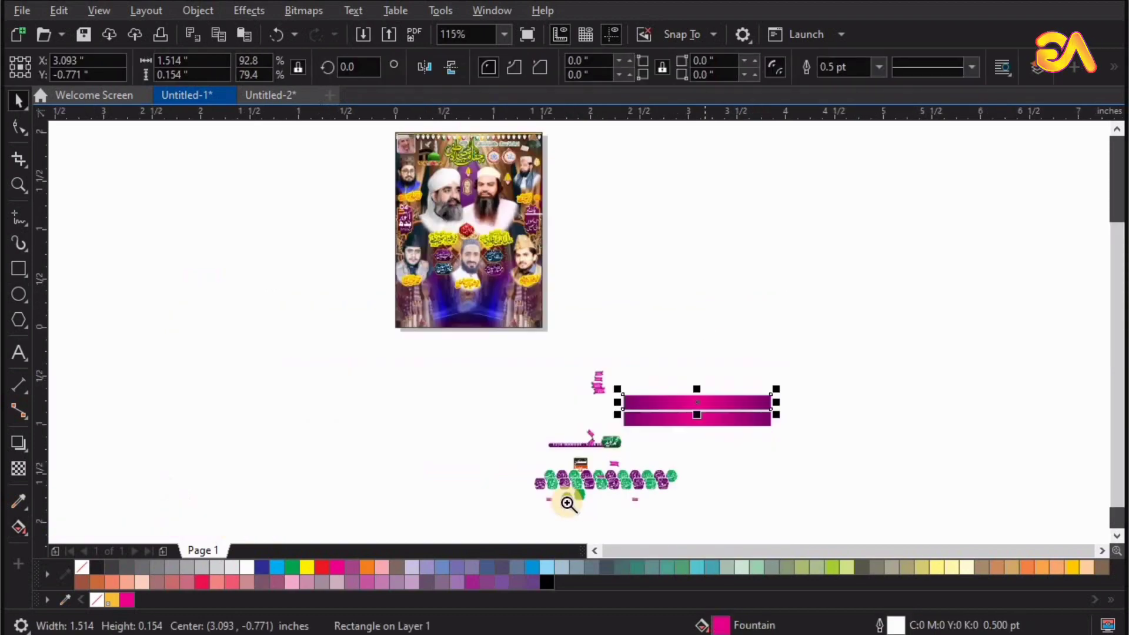
drag(745, 408, 494, 501)
drag(408, 500, 629, 174)
key(F2)
drag(845, 116, 622, 323)
shift+click(666, 292)
key(e)
click(494, 323)
right_click(623, 322)
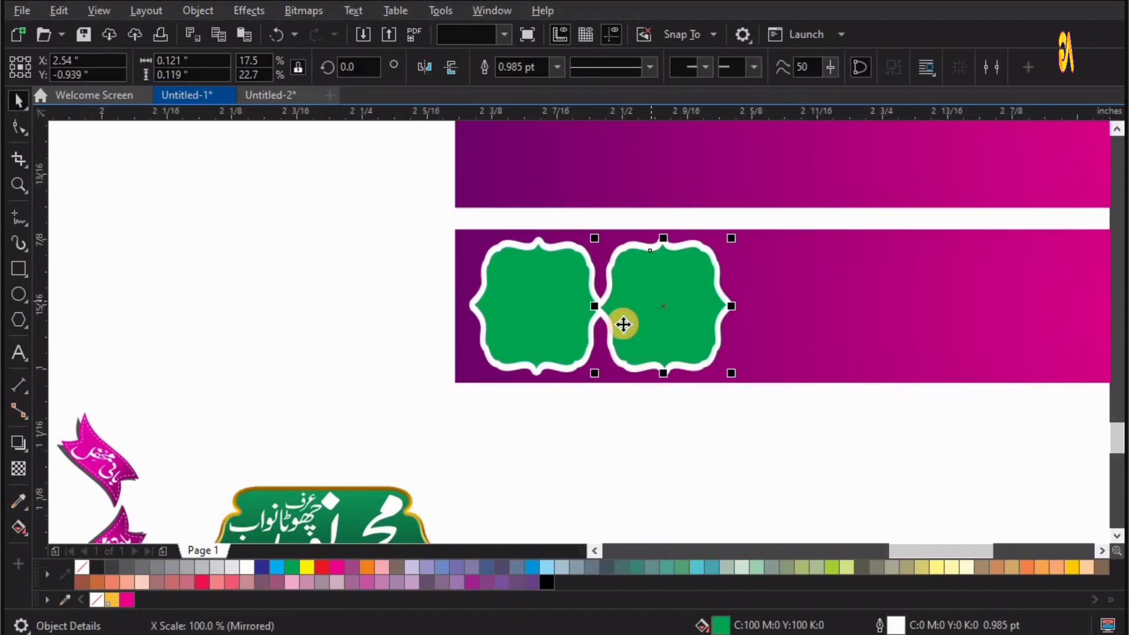
Repeat the badge duplication until blank green badges fill the whole lower gradient bar.
click(623, 323)
key(ctrl+r)
key(ctrl+r)
key(ctrl+r)
key(ctrl+r)
key(ctrl+r)
key(ctrl+r)
key(F4)
key(F2)
drag(582, 378, 861, 463)
key(ctrl+r)
key(ctrl+r)
key(ctrl+r)
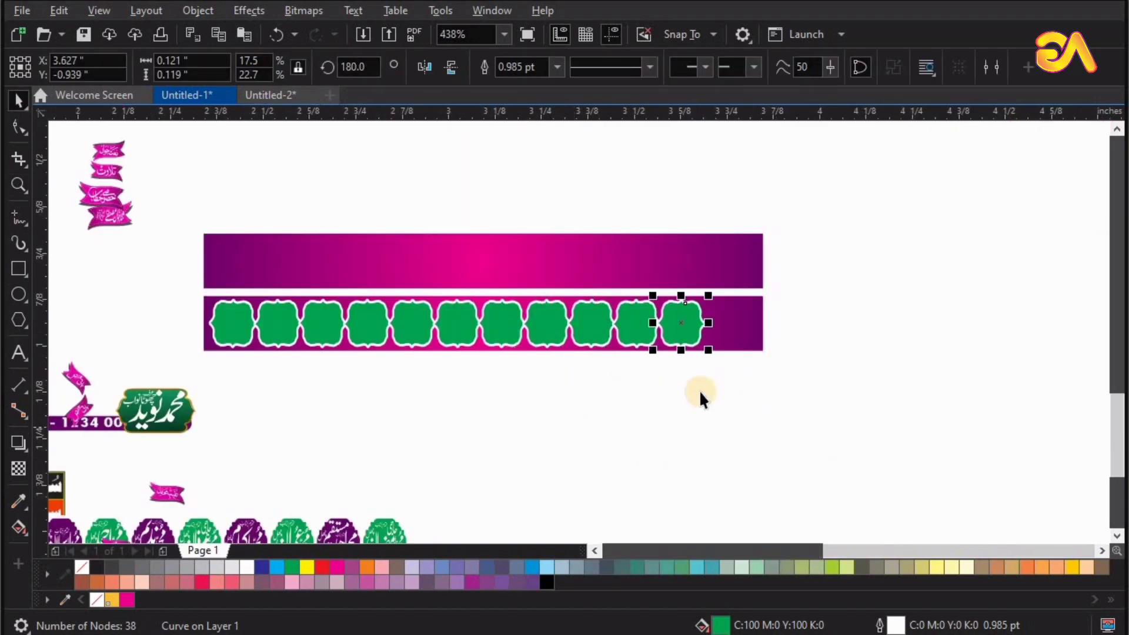
key(ctrl+r)
Move the row of square name badges below the bars and set the other blank green badge at the upper bar's start.
scroll(629, 376, down, 3)
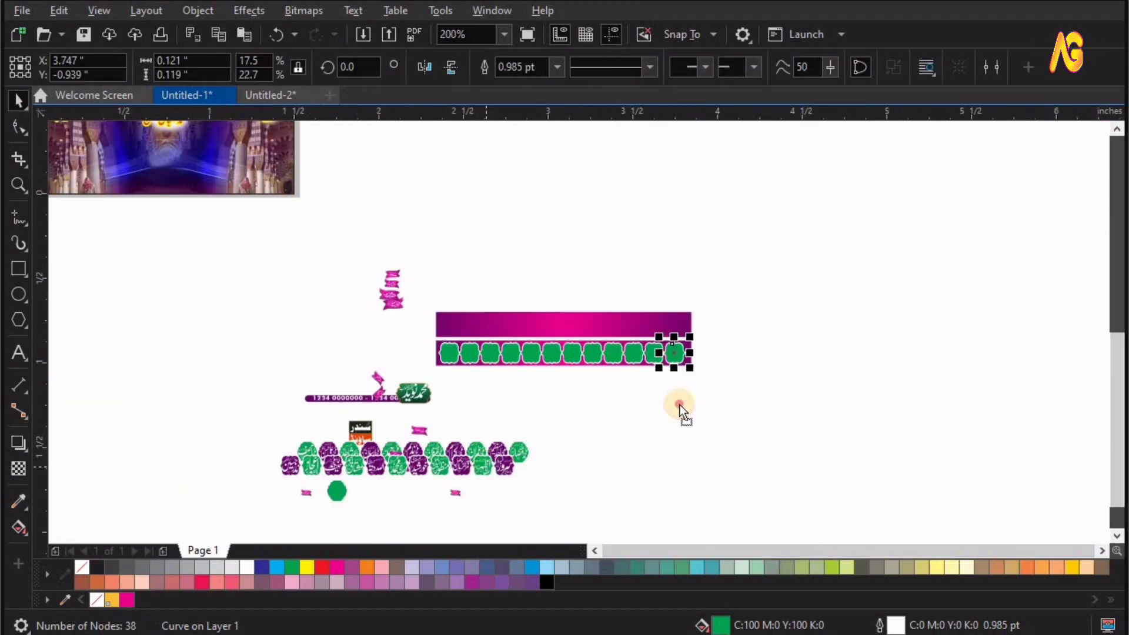
drag(680, 404, 663, 391)
drag(334, 489, 407, 359)
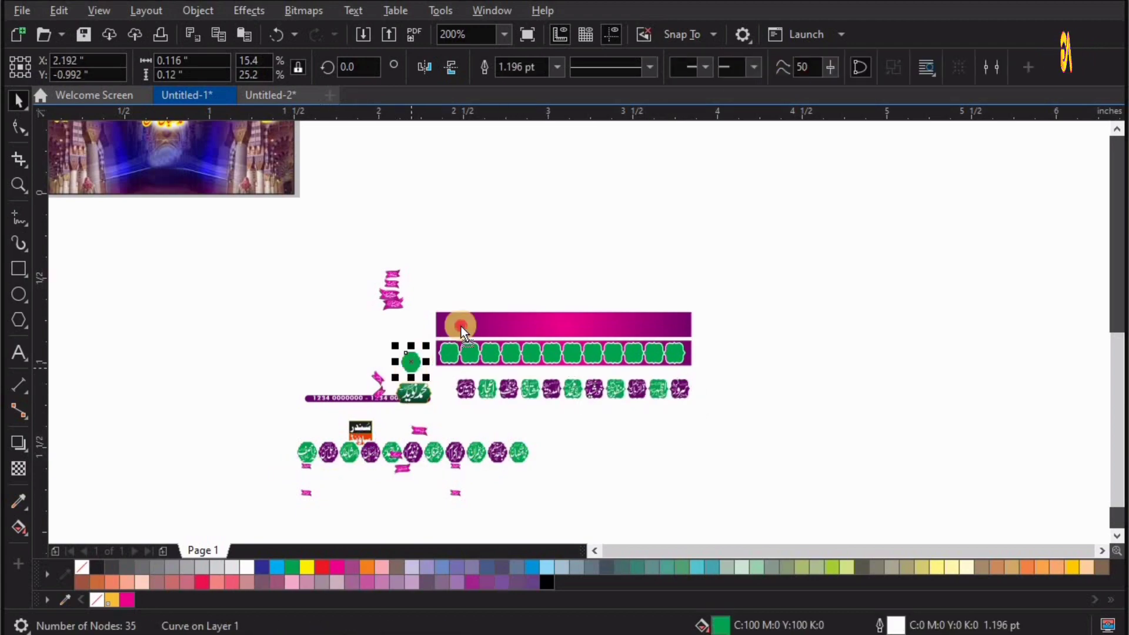
drag(460, 326, 461, 327)
scroll(462, 324, up, 5)
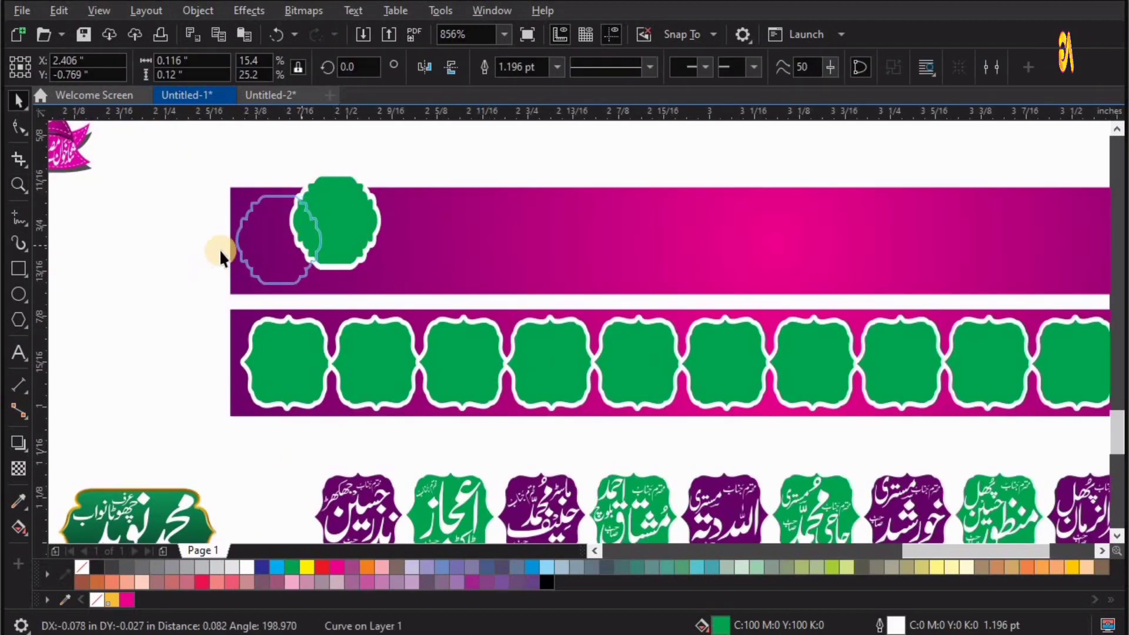
drag(220, 256, 221, 256)
Duplicate the blank green badge side by side along the upper gradient bar.
drag(399, 248, 398, 245)
key(ctrl+r)
key(ctrl+r)
key(ctrl+r)
key(ctrl+r)
key(ctrl+r)
key(ctrl+r)
key(ctrl+r)
key(ctrl+r)
key(ctrl+r)
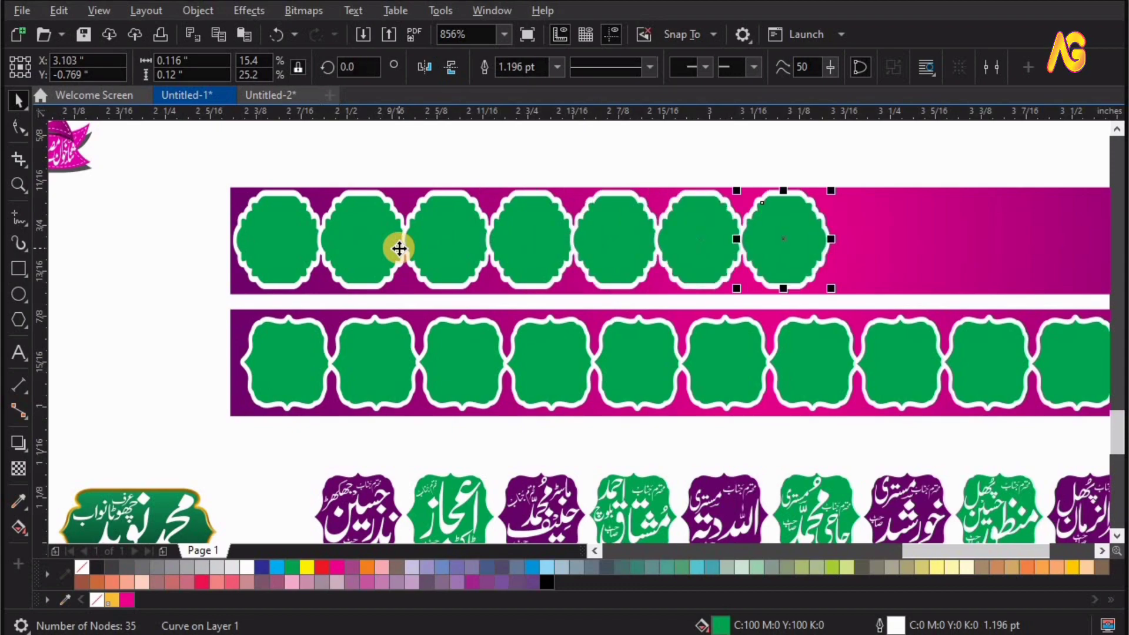
scroll(381, 251, down, 4)
scroll(510, 251, down, 1)
key(F2)
drag(340, 219, 826, 365)
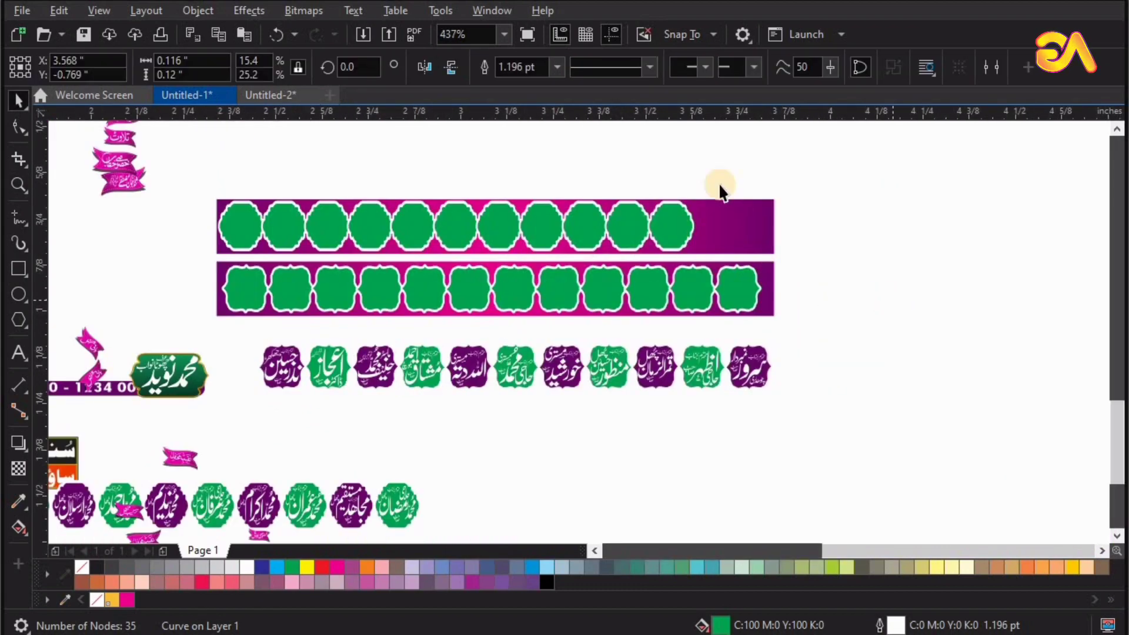
Delete all blank green badges from both gradient bars.
drag(721, 184, 190, 318)
key(Delete)
click(737, 288)
key(Delete)
Centre the row of square name badges horizontally and vertically on the lower gradient bar.
click(663, 358)
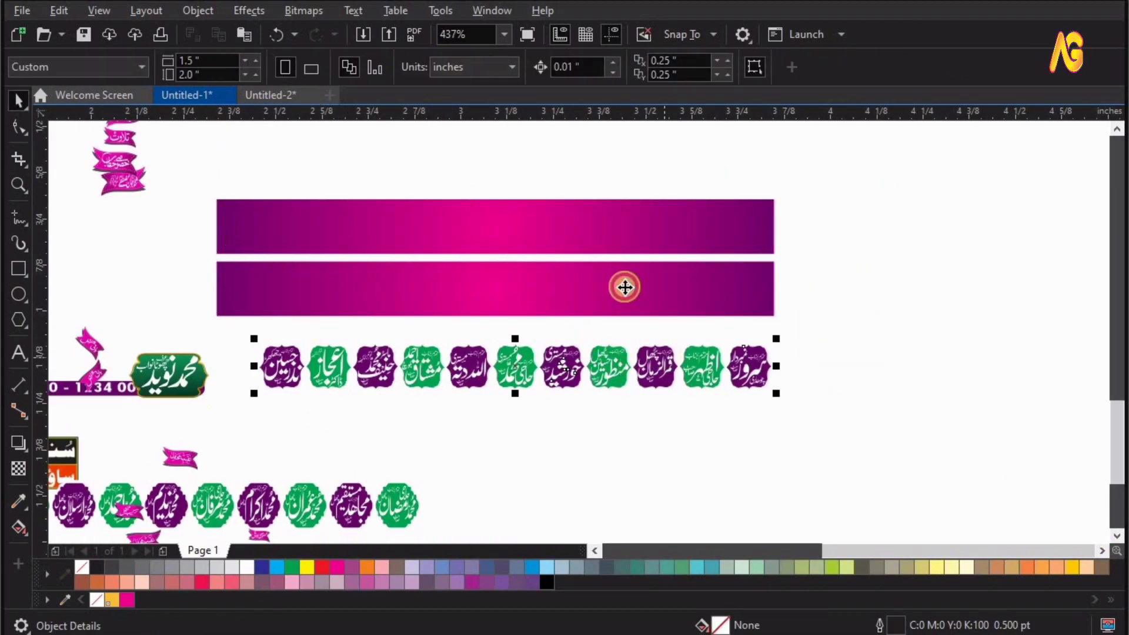
shift+click(625, 287)
key(c)
key(e)
Centre the row of round name badges horizontally and vertically on the upper gradient bar.
click(397, 504)
shift+click(407, 224)
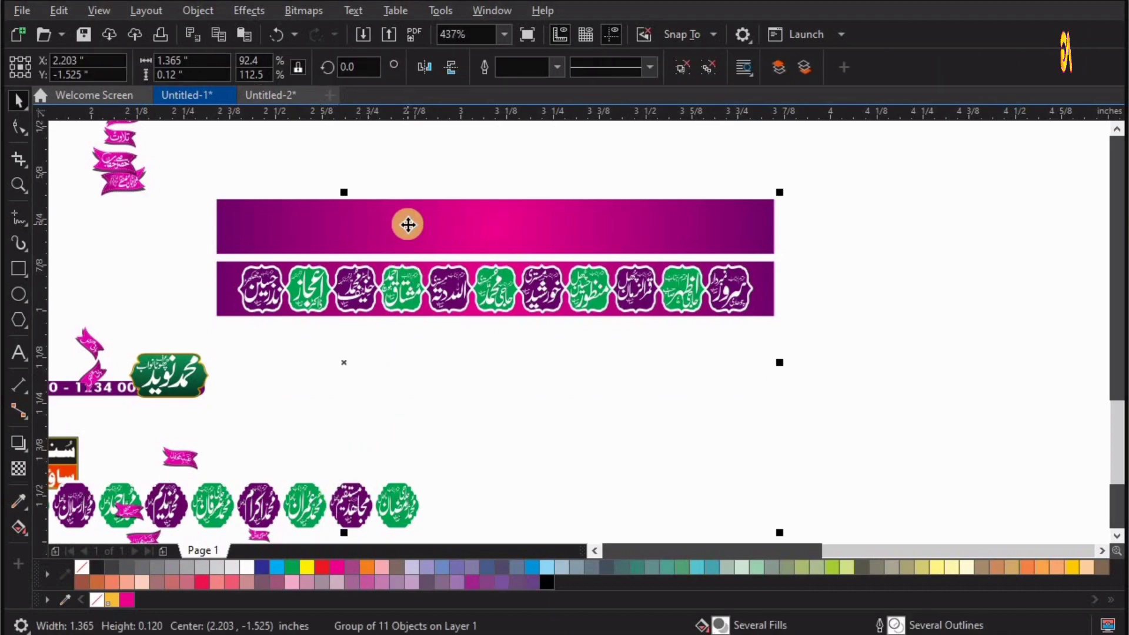
key(c)
key(e)
click(320, 343)
Group both gradient bars with their name badges and move the group to the bottom of the poster.
drag(853, 177, 174, 343)
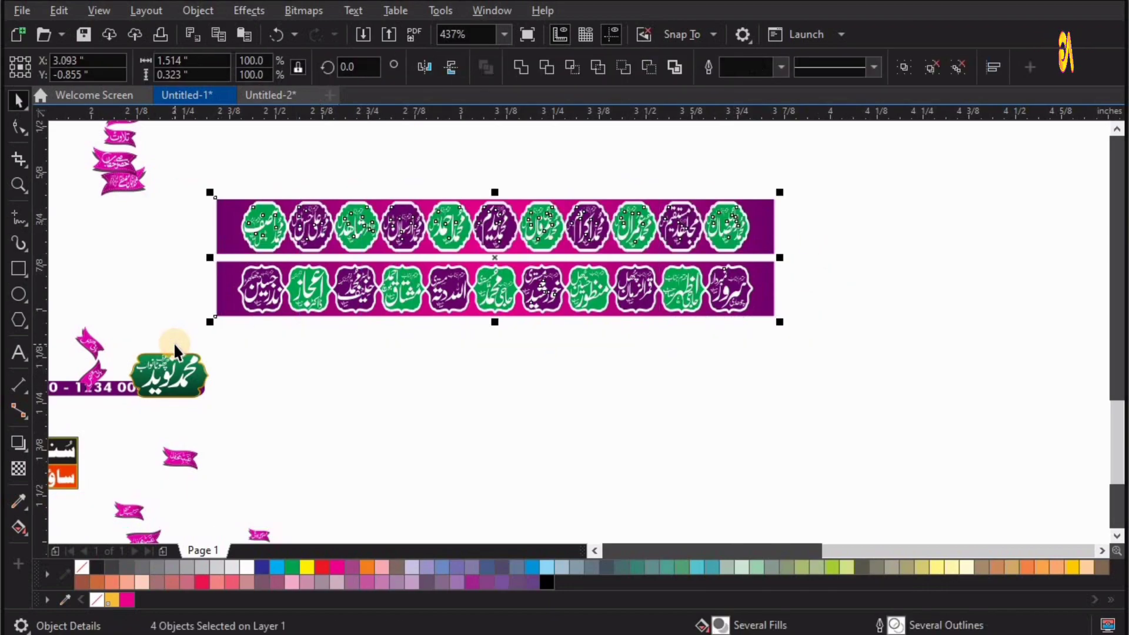
key(ctrl+g)
key(F4)
drag(636, 405, 408, 314)
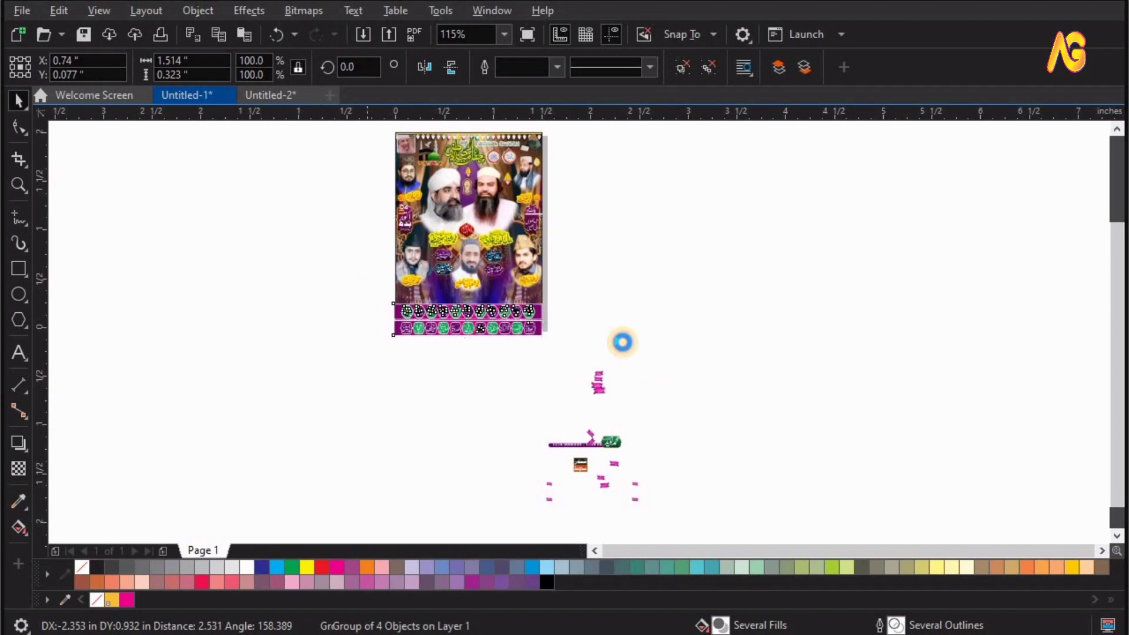
Align the name bar group with the page frame's horizontal centre and bottom edge.
key(z)
drag(618, 341, 365, 300)
key(space)
shift+click(689, 237)
key(c)
key(b)
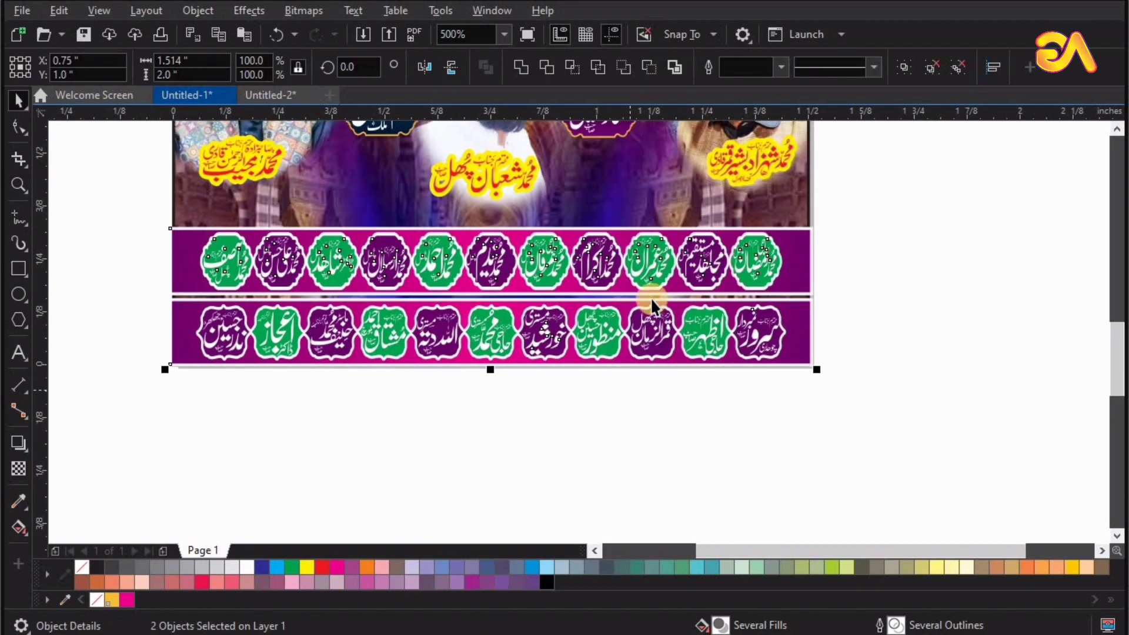
key(Escape)
PowerClip the name bar group inside the page frame.
click(652, 300)
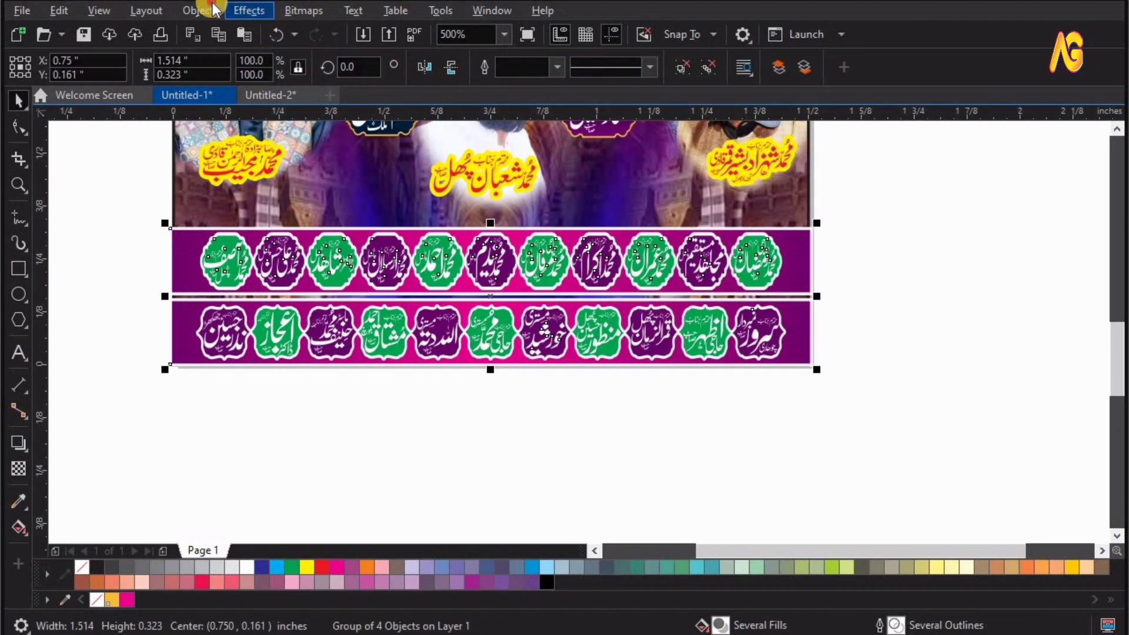
click(212, 10)
mouse_move(416, 76)
click(529, 78)
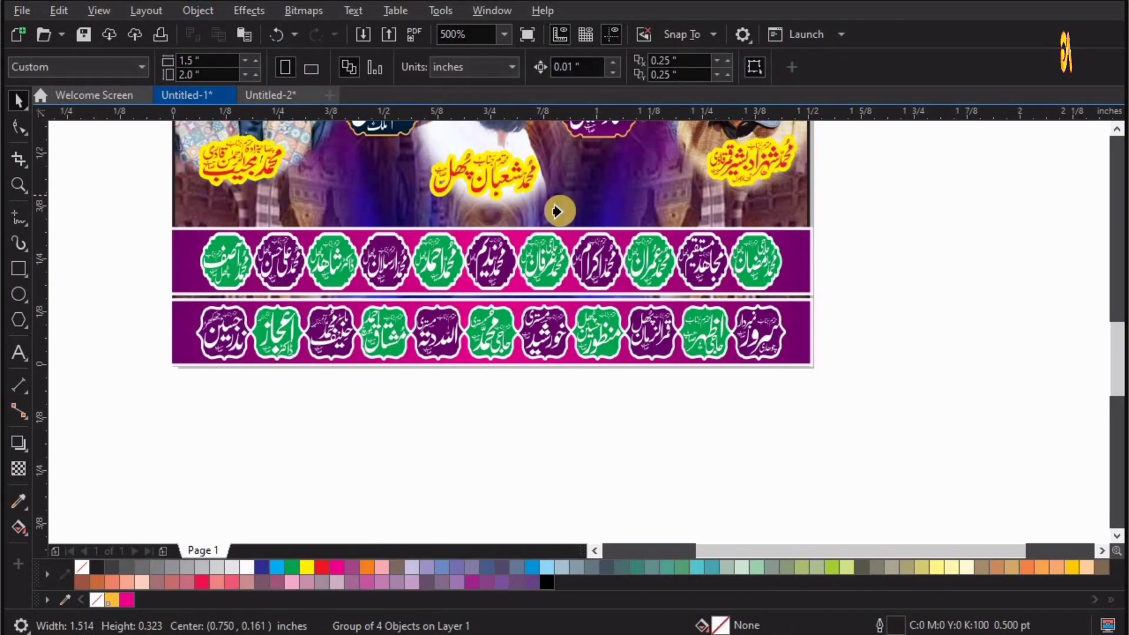
click(556, 212)
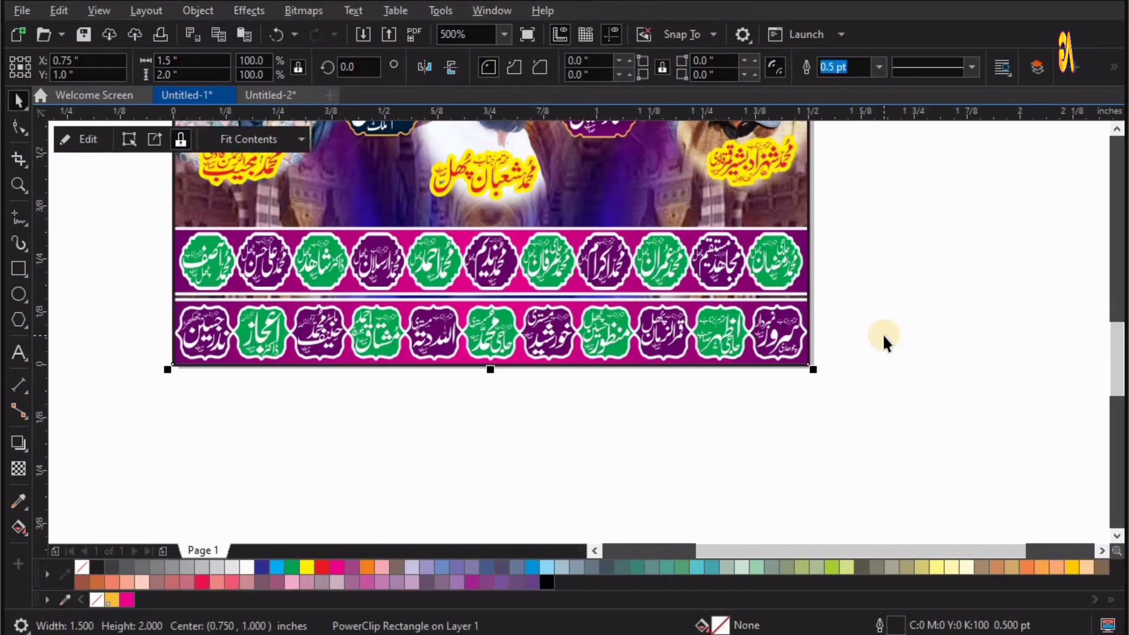
Place the purple contact-number plate on the poster between the middle portrait's caption and the name bars.
key(F4)
drag(632, 445, 520, 289)
key(F2)
drag(447, 254, 652, 319)
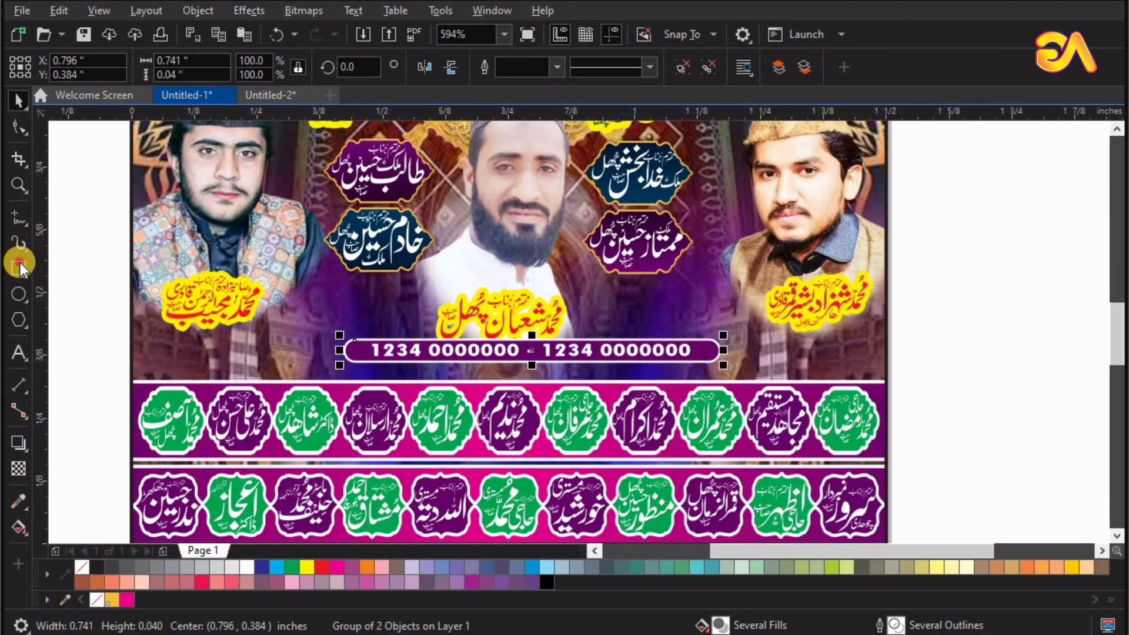
Draw a rectangle about 0.74 by 0.042 inches just above the contact-number plate and fully round its corners.
click(21, 266)
mouse_move(342, 316)
mouse_down()
mouse_move(660, 320)
mouse_move(715, 336)
mouse_up()
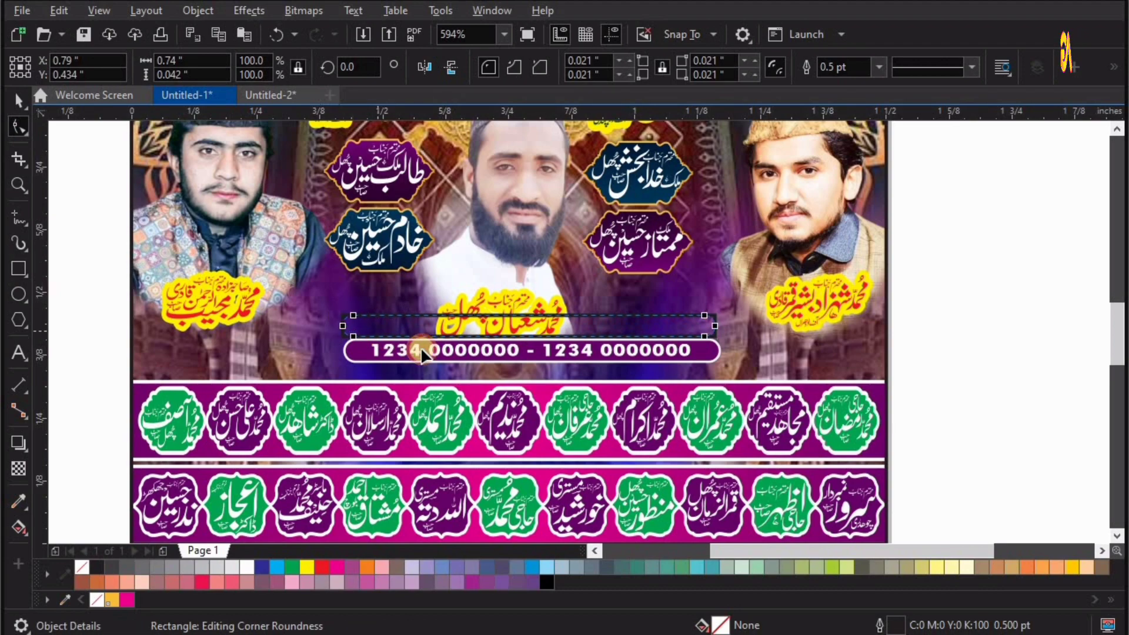
Fill the rounded rectangle above the contact-number plate with dark red and give it a white outline.
drag(297, 288, 587, 394)
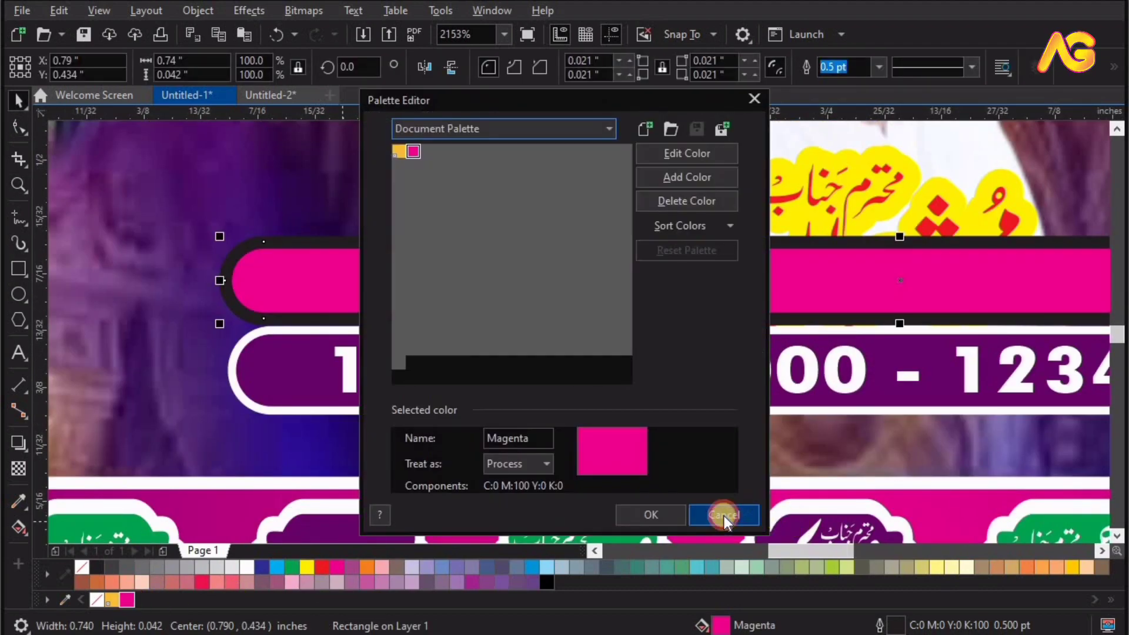
click(725, 516)
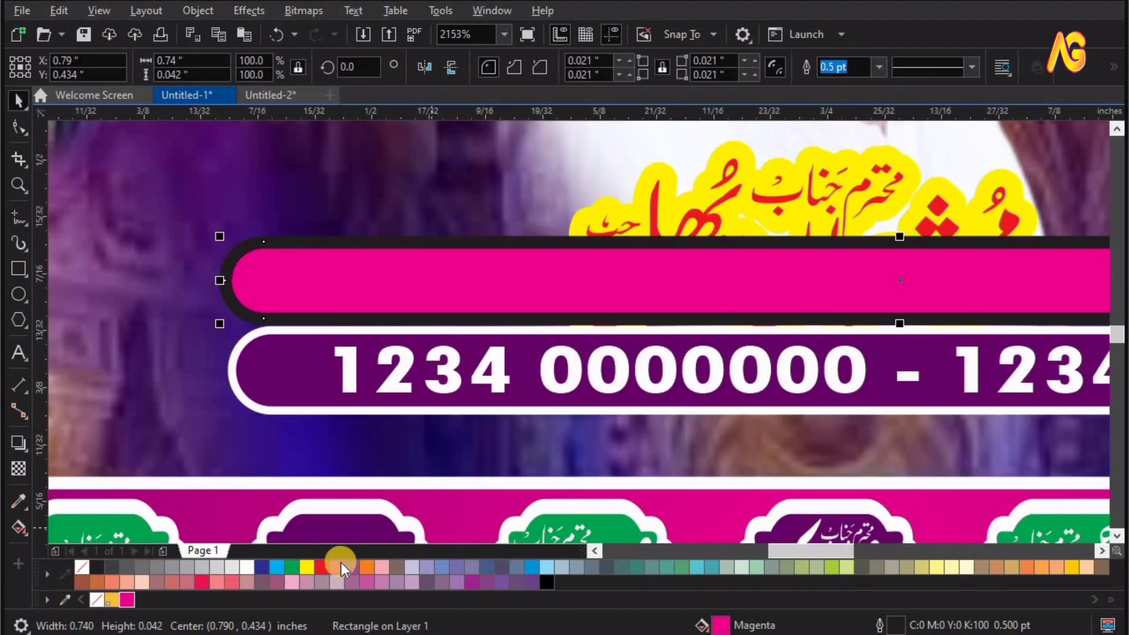
drag(337, 565, 425, 619)
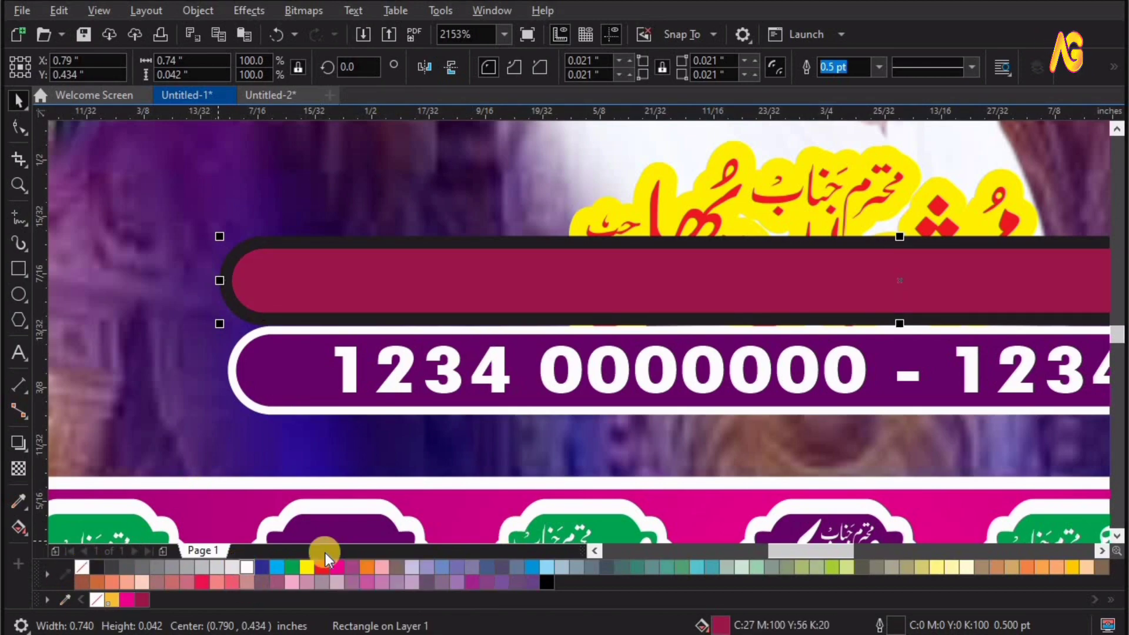
right_click(246, 566)
Delete the rounded rectangle, ungroup the contact-number plate from its group and lower it to just above the name bars.
key(Delete)
click(492, 444)
key(ctrl+u)
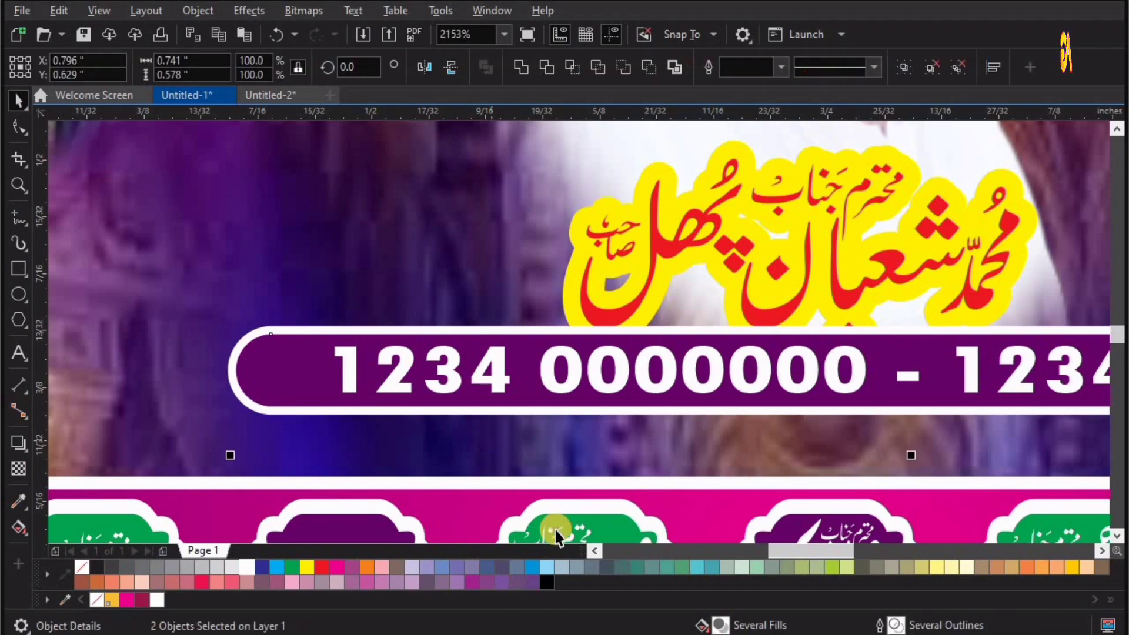
drag(605, 370, 608, 424)
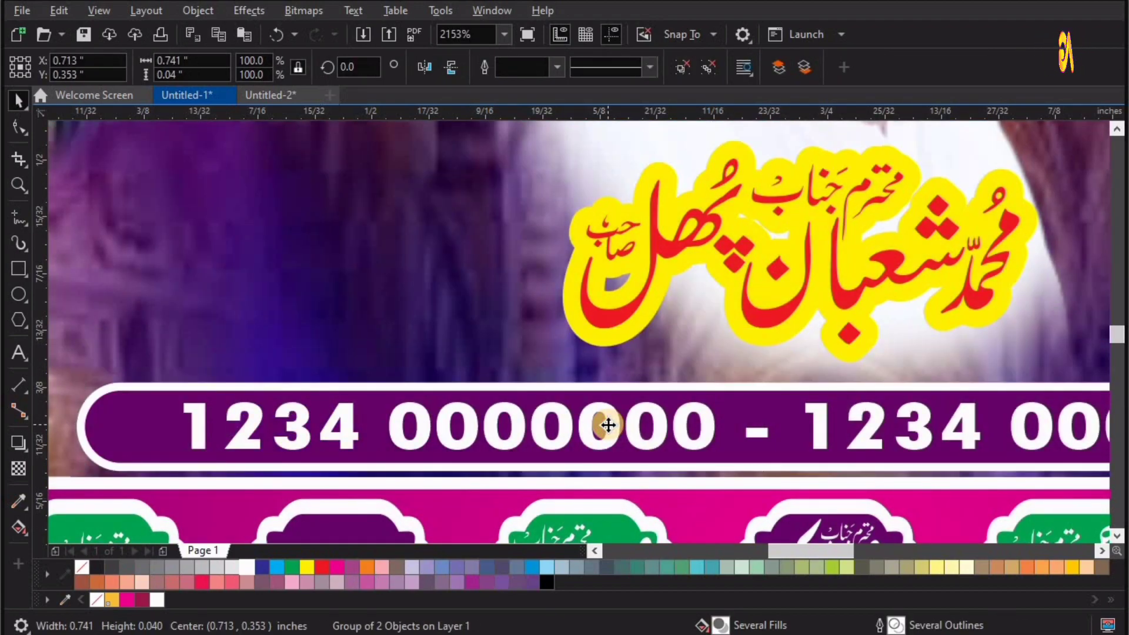
Place the black-and-orange sign below the left column of name badges and the green name badge below the right column.
scroll(661, 484, down, 6)
drag(647, 465, 504, 286)
drag(678, 441, 558, 279)
key(F2)
drag(521, 259, 701, 328)
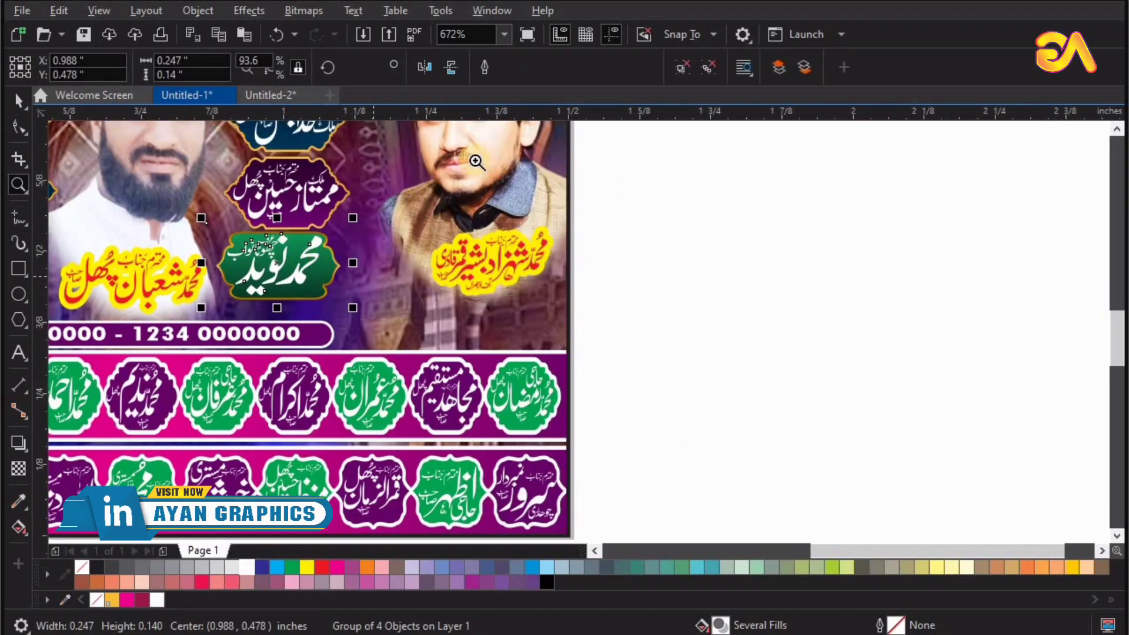
drag(476, 160, 173, 375)
drag(490, 338, 511, 355)
Place the four small pink label ribbons along the upper edges of the two name bars.
scroll(641, 421, down, 5)
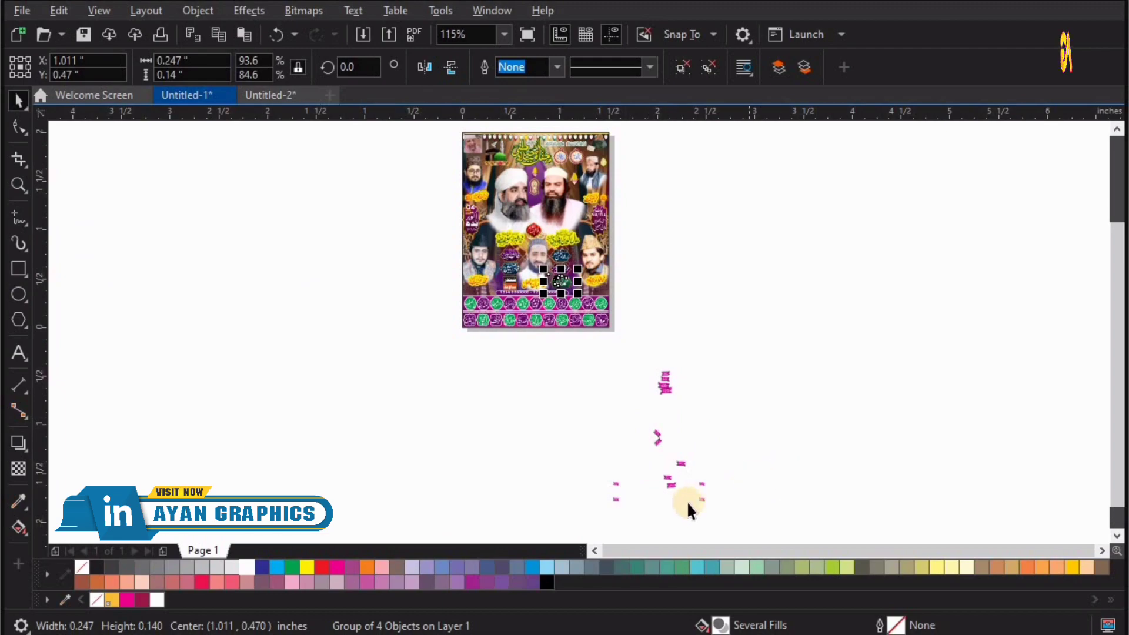
drag(604, 389, 561, 325)
key(F2)
drag(473, 288, 731, 510)
drag(730, 405, 718, 190)
click(697, 320)
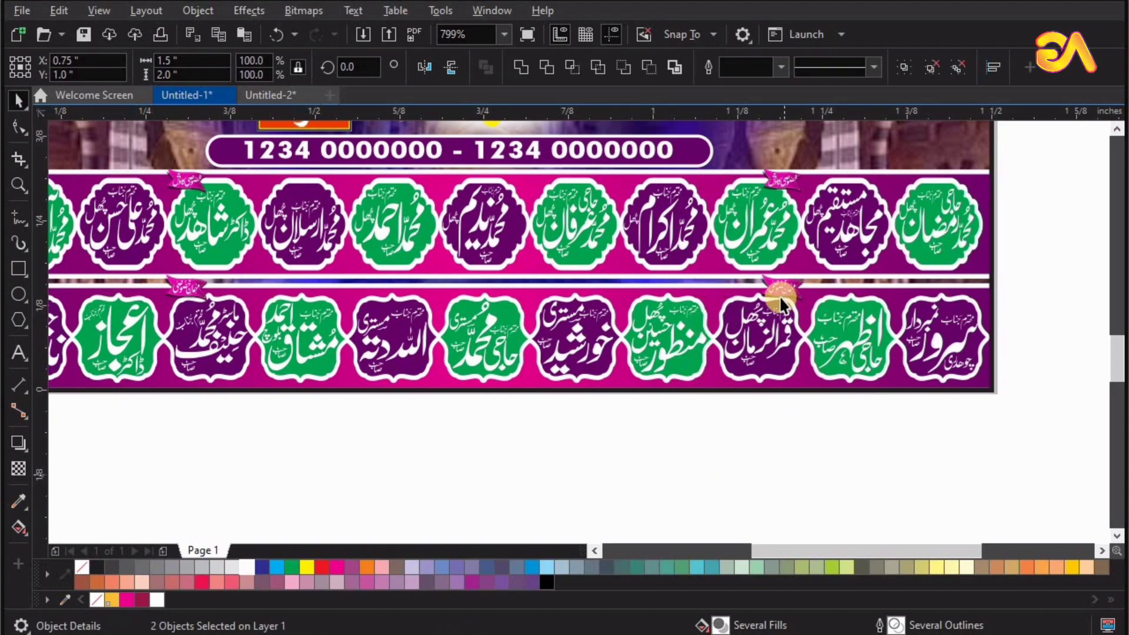
Shift the four name bar ribbons left, and move the left pair back right so they sit between badges.
drag(781, 289, 15, 286)
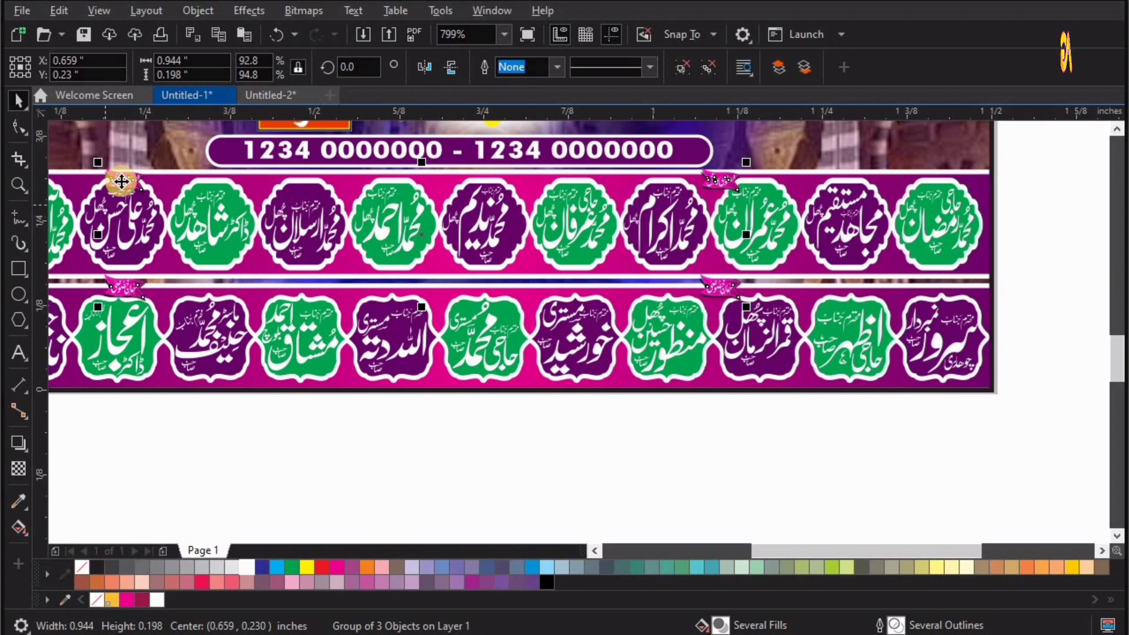
drag(121, 181, 156, 182)
click(593, 476)
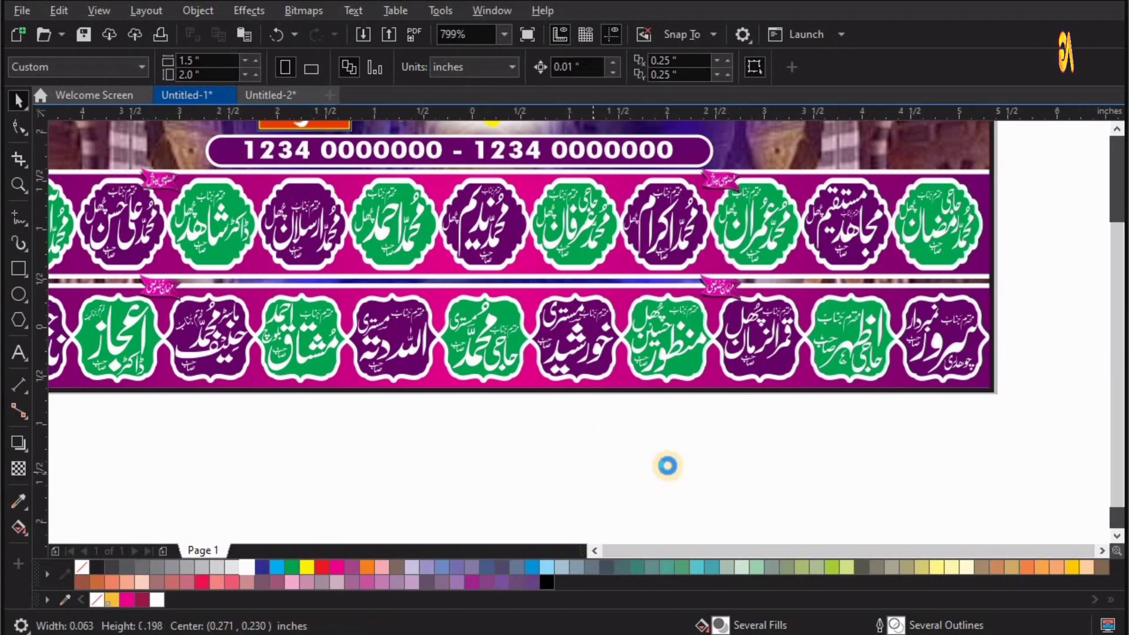
Gather the remaining pink ribbons and move them up beside the poster's right edge.
key(F4)
drag(600, 531, 601, 532)
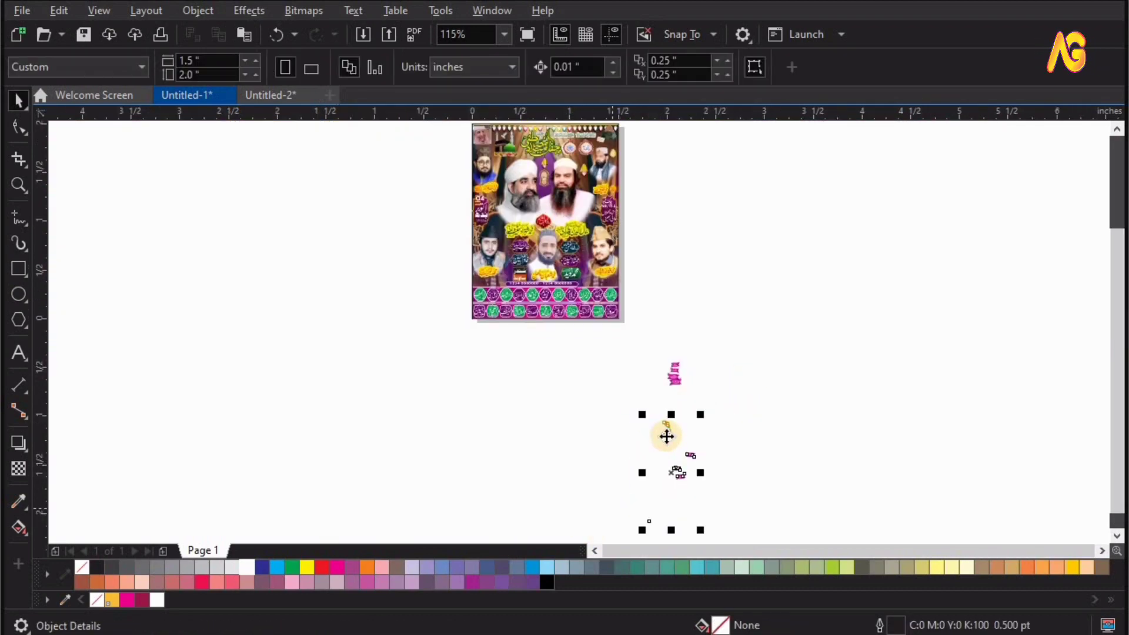
drag(667, 435, 664, 241)
key(z)
drag(452, 325, 722, 186)
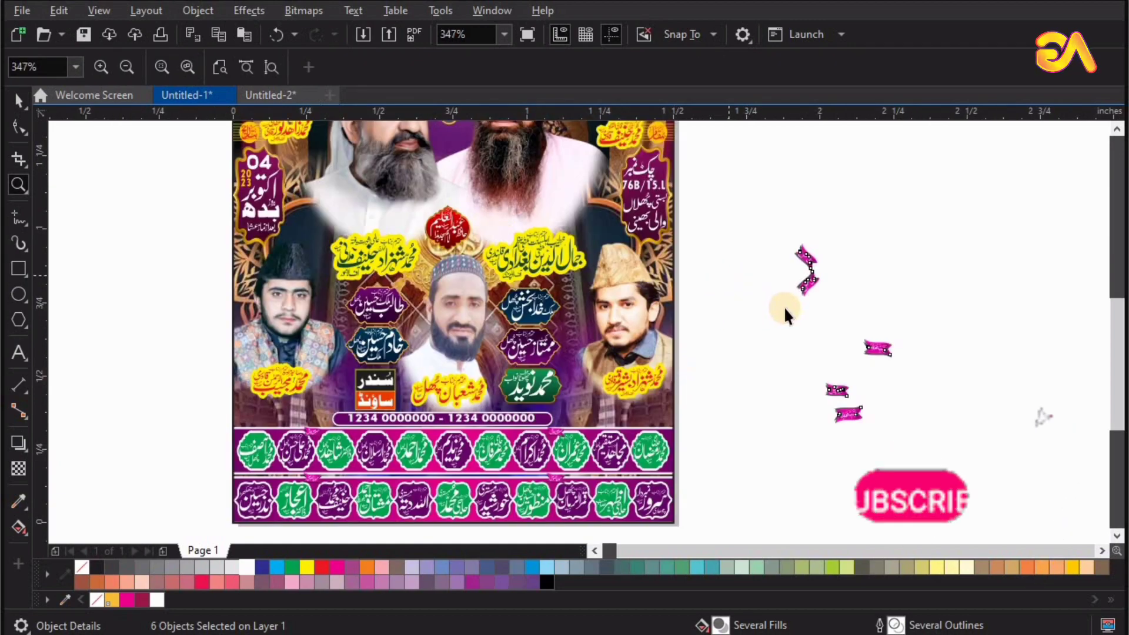
Place the two slanted pink ribbons at the outer corners of the topmost left and right name badges.
click(799, 281)
key(F2)
drag(858, 221, 330, 392)
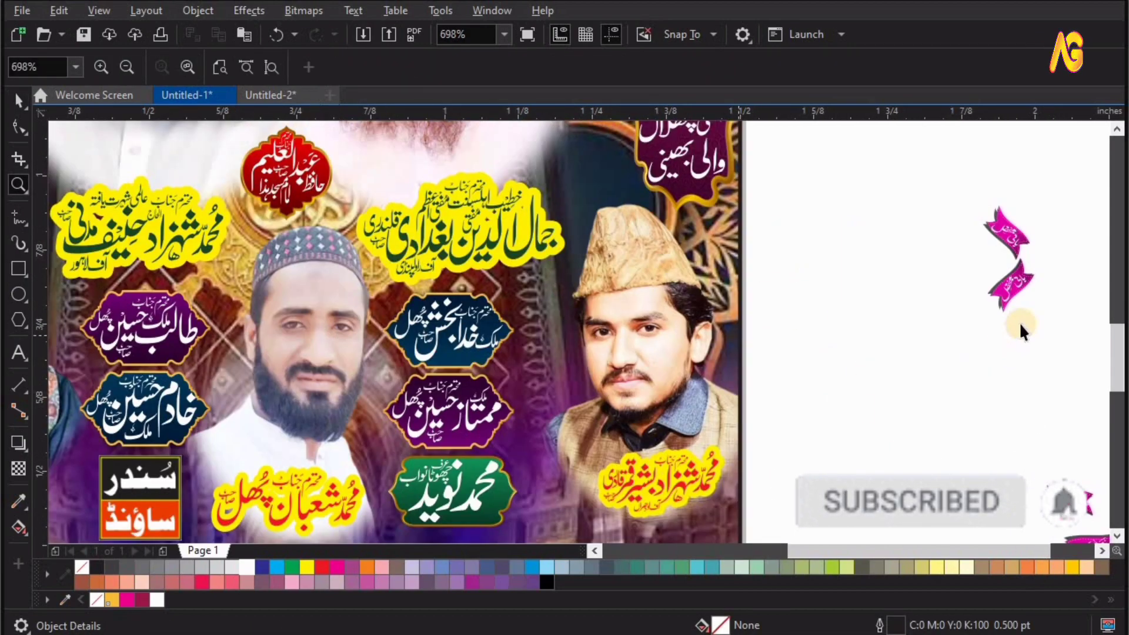
key(space)
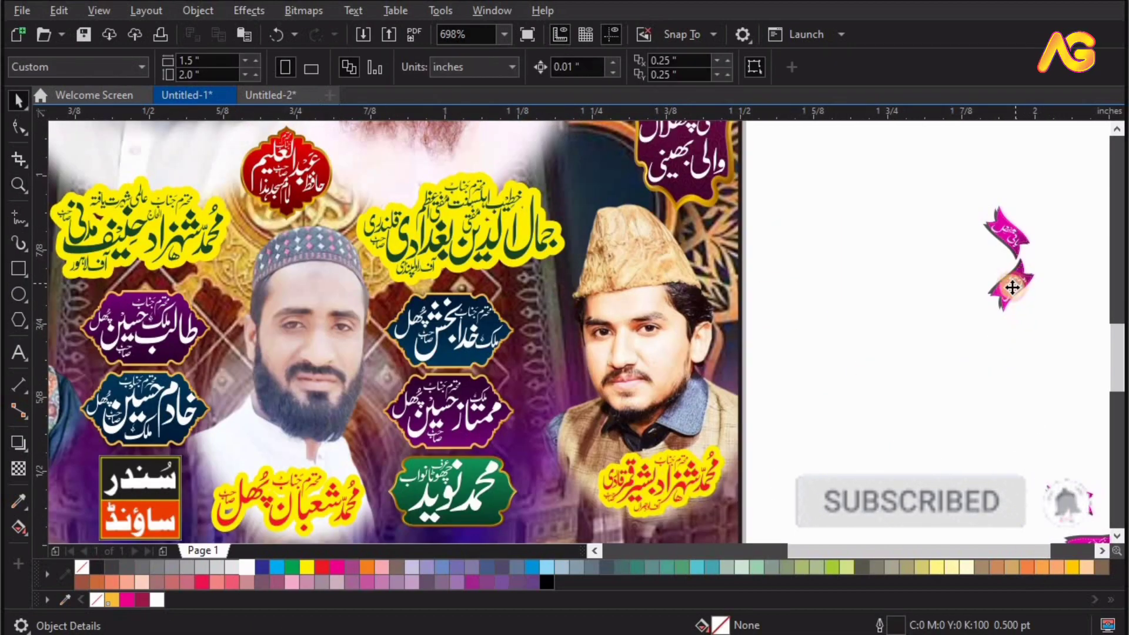
drag(1011, 285, 71, 311)
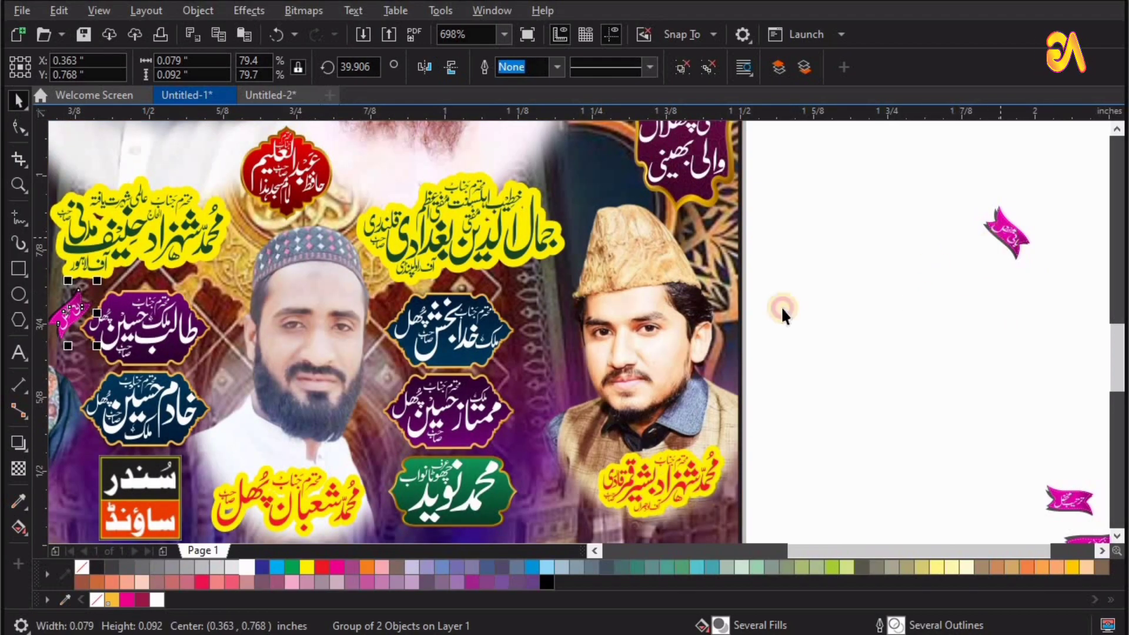
drag(1006, 232, 517, 313)
Place one pink ribbon under the middle portrait's caption and another between the green badge and the lower right portrait's caption.
drag(601, 538, 389, 523)
drag(1089, 537, 572, 471)
scroll(574, 472, down, 3)
key(F2)
drag(710, 426, 303, 537)
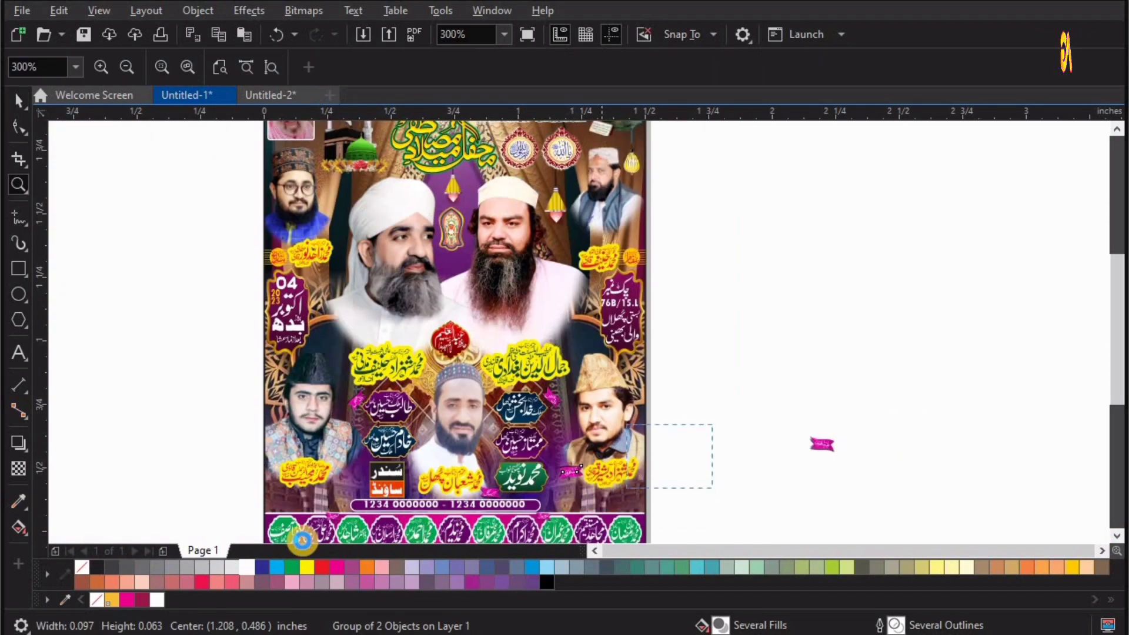
key(F4)
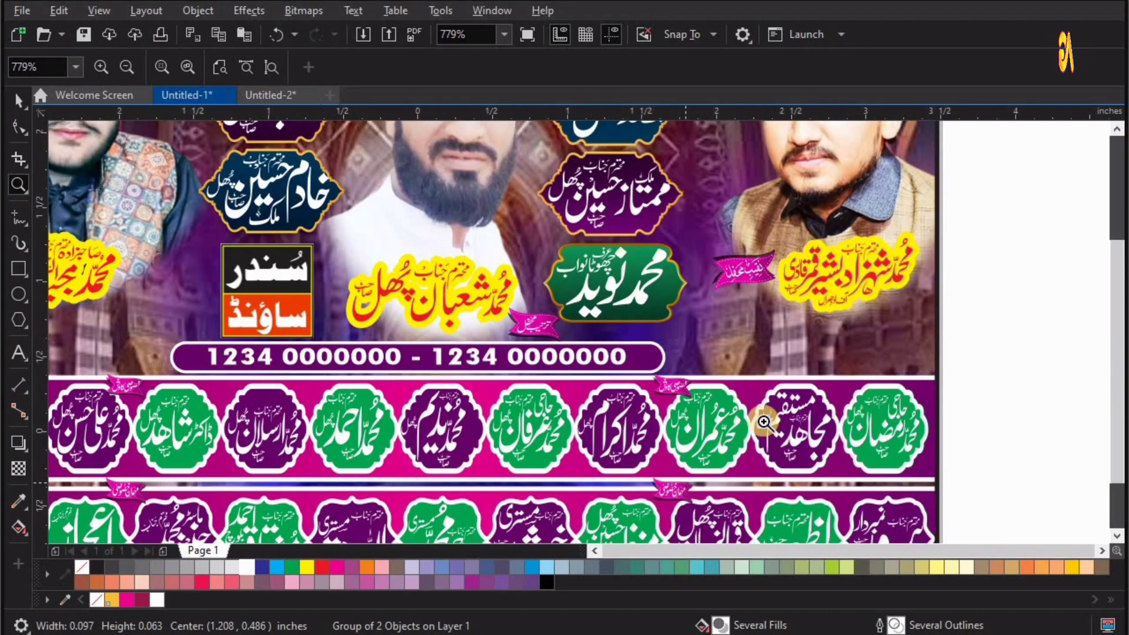
Move the stack of four remaining ribbons up beside the lower part of the poster.
key(space)
drag(790, 474, 665, 358)
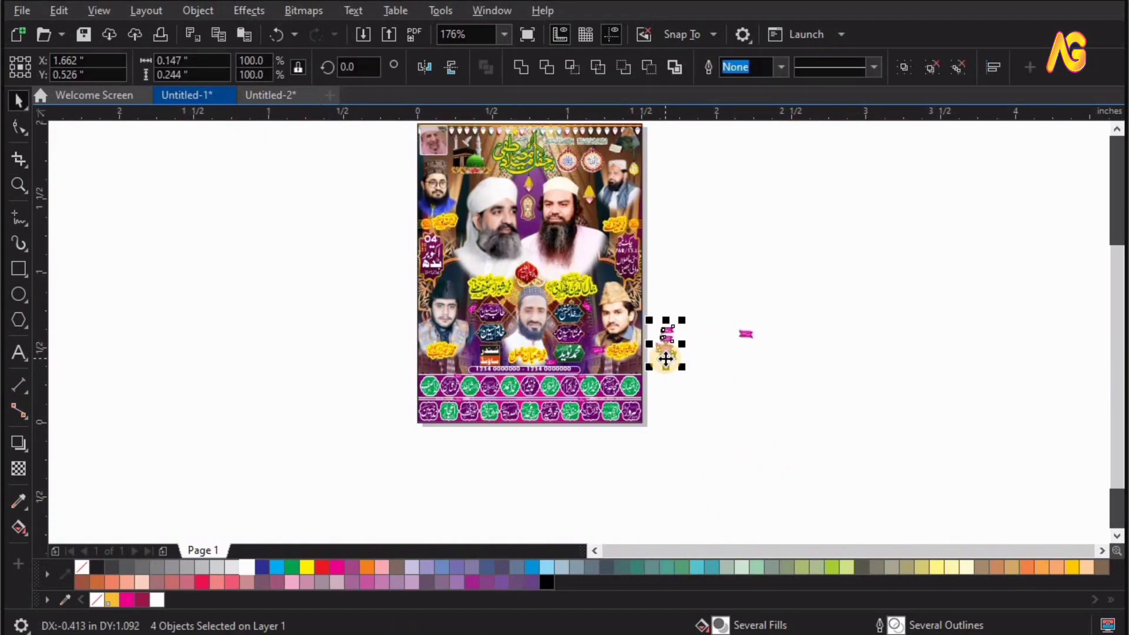
key(F4)
Place the two larger pink ribbons above the two large yellow name captions and spread out the ribbons left beside the page.
key(F2)
drag(839, 353, 277, 479)
click(807, 371)
drag(685, 327, 633, 157)
drag(820, 306, 820, 207)
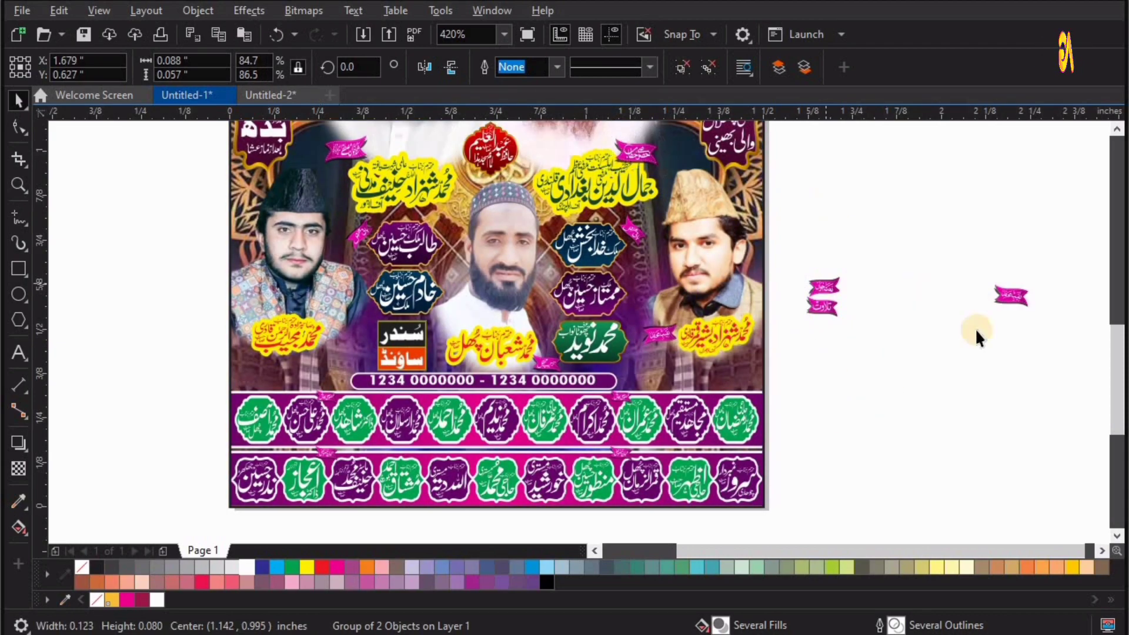
Place a pink ribbon between the lower left portrait's caption and the black-and-orange sign.
drag(1018, 298, 351, 361)
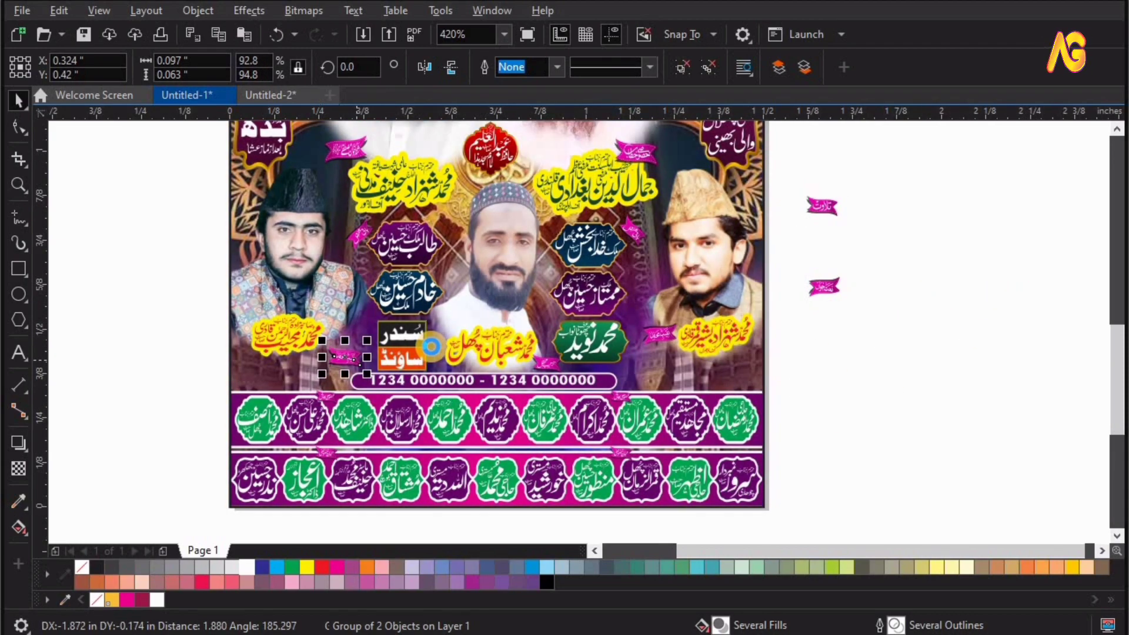
key(F4)
key(z)
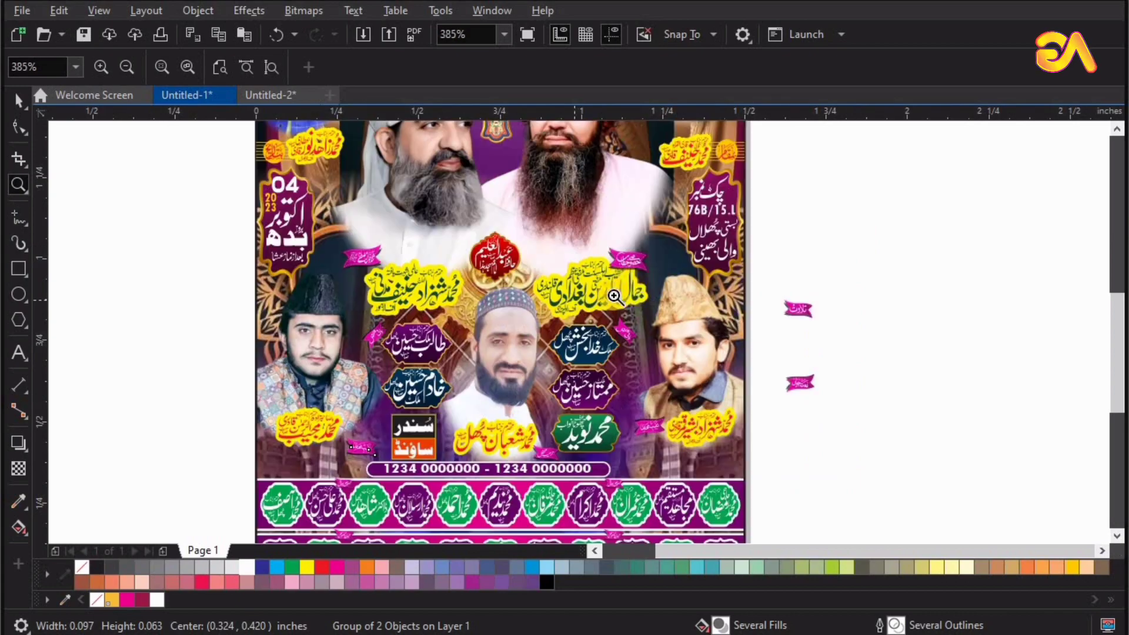
Adjust the ribbon above the right yellow caption and place the last two ribbons beside the upper right and upper left portraits' captions.
key(space)
drag(630, 258, 636, 253)
drag(792, 304, 636, 138)
drag(791, 379, 319, 169)
scroll(638, 337, down, 3)
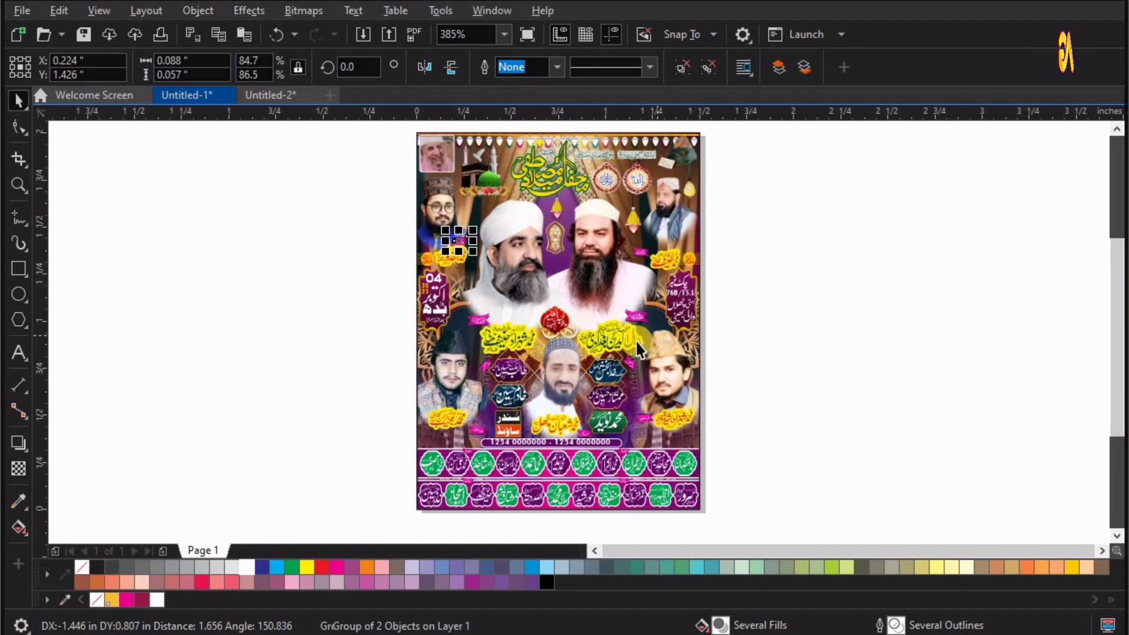
Align the ribbons beside the lower left and right captions level with each other, and lower both captions slightly.
scroll(537, 441, up, 4)
click(759, 388)
shift+click(419, 418)
key(e)
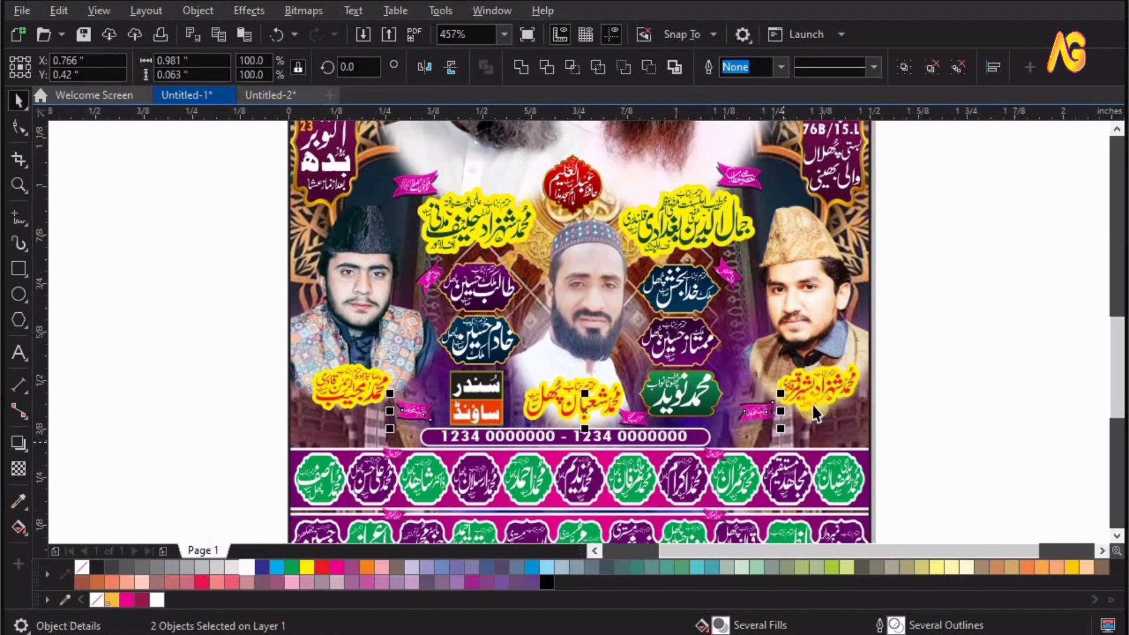
drag(825, 390, 825, 421)
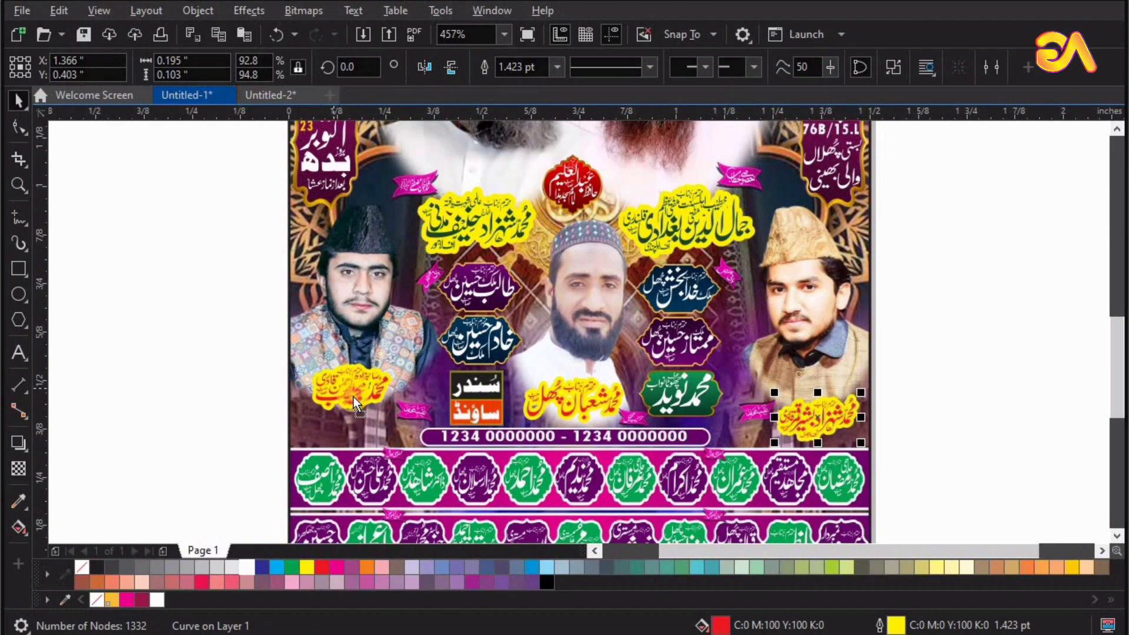
drag(354, 397, 354, 426)
Level the two larger ribbons above the yellow captions and nudge the right one slightly up and left.
key(z)
drag(906, 132, 909, 124)
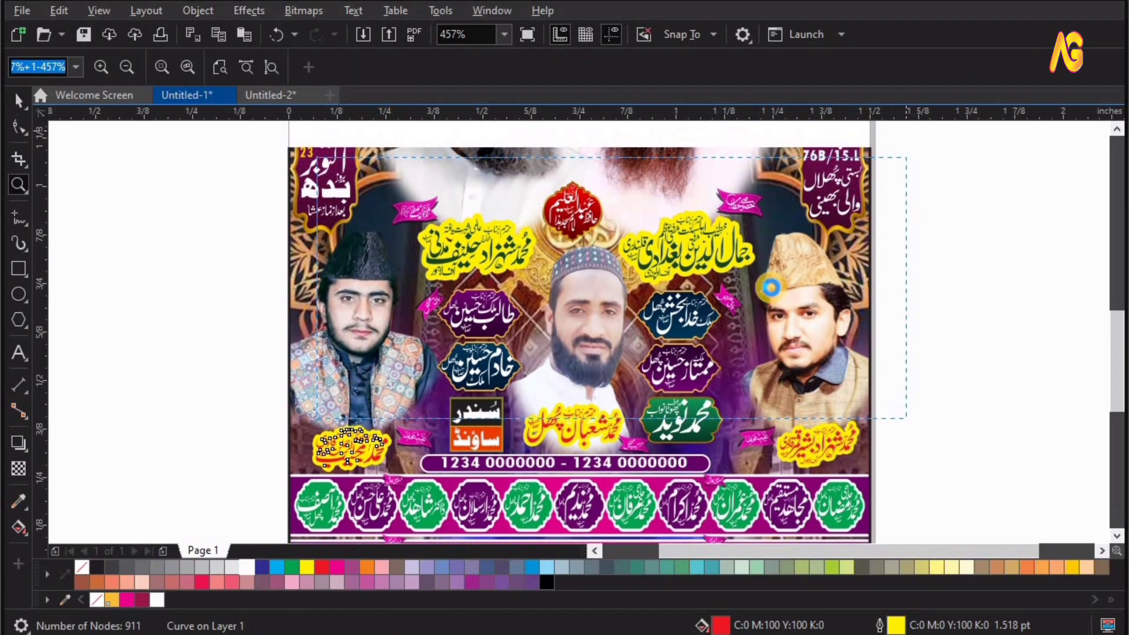
key(space)
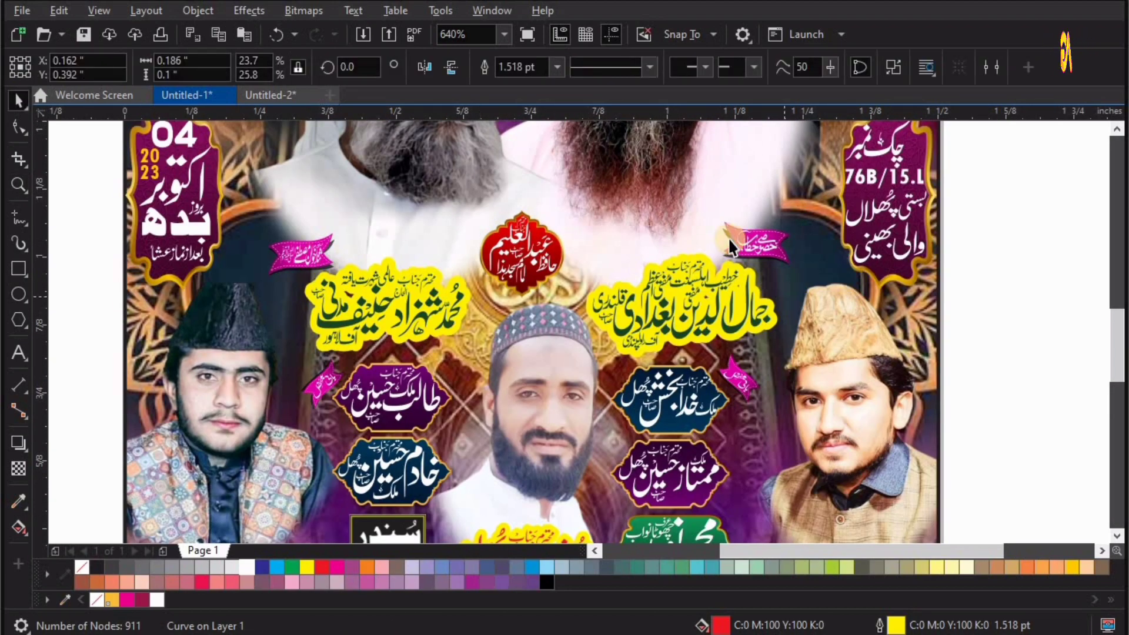
drag(728, 237, 728, 242)
shift+click(306, 256)
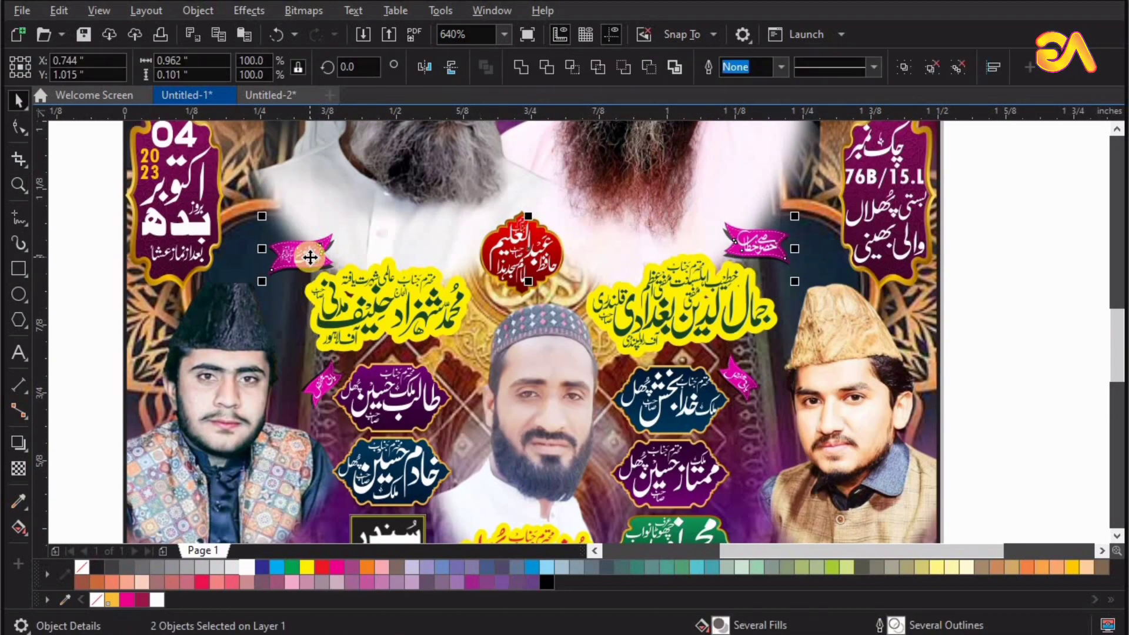
click(393, 295)
click(760, 257)
drag(758, 262, 760, 255)
drag(754, 258, 747, 257)
Move the upper right and upper left portraits' ribbons outward to sit above the round yellow emblems beside their captions.
key(F4)
key(z)
drag(354, 321, 809, 171)
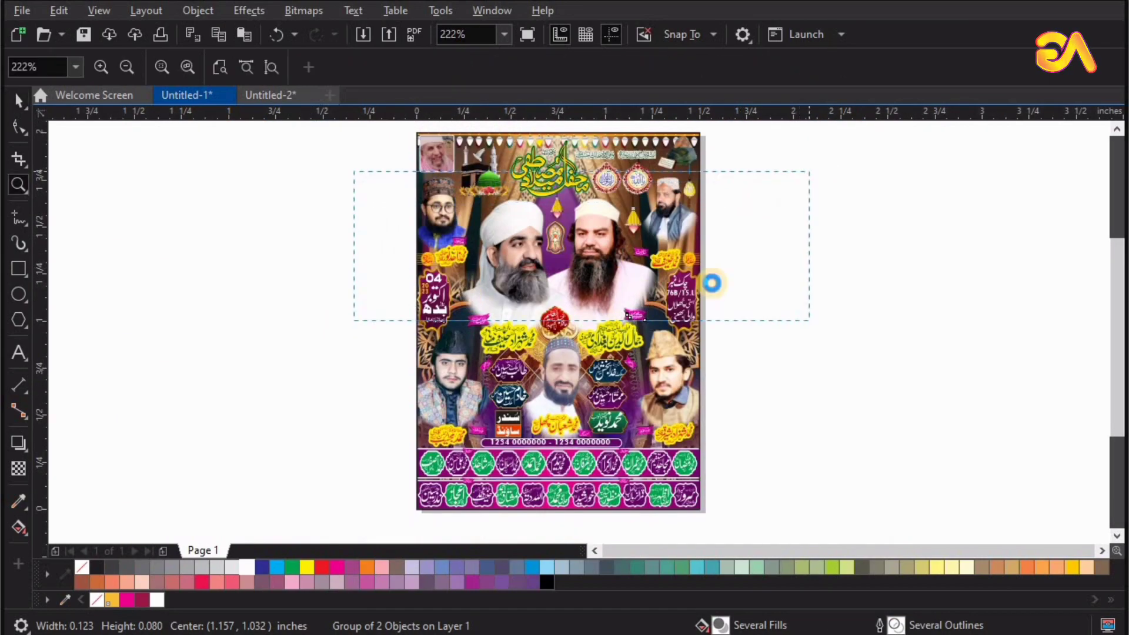
drag(219, 285, 888, 441)
key(space)
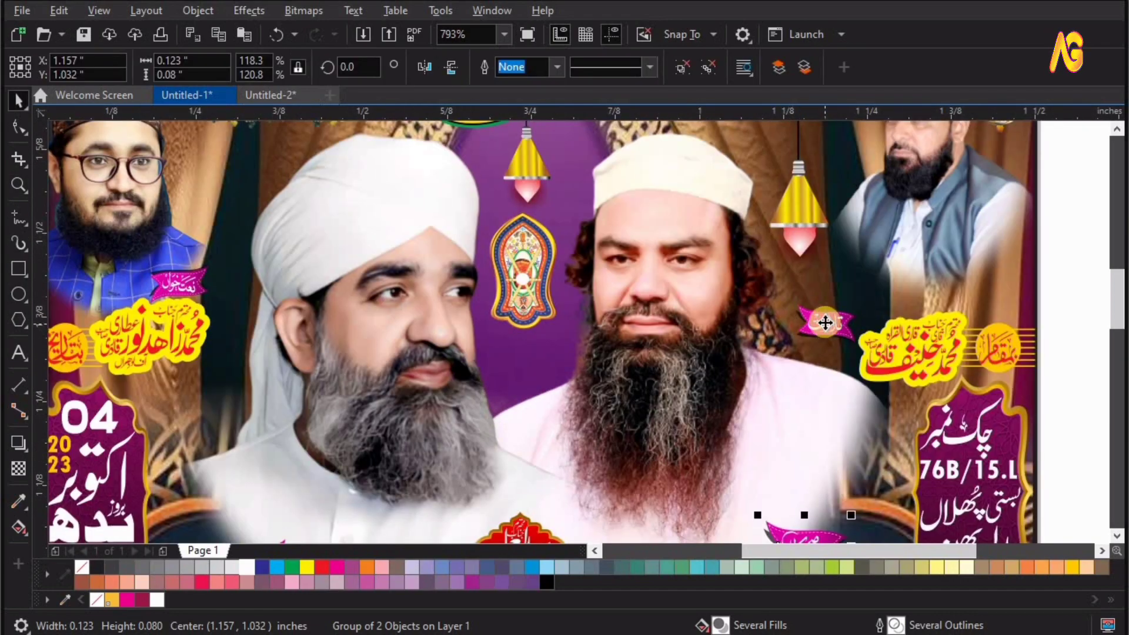
drag(825, 323, 826, 339)
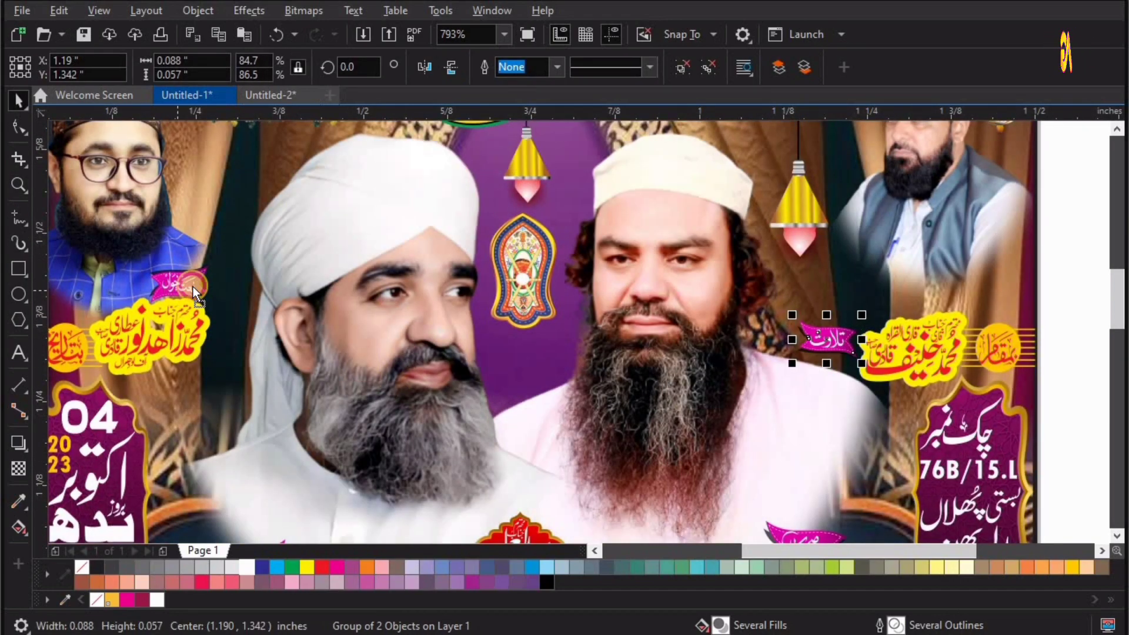
drag(193, 287, 192, 284)
drag(827, 339, 996, 302)
drag(181, 281, 98, 303)
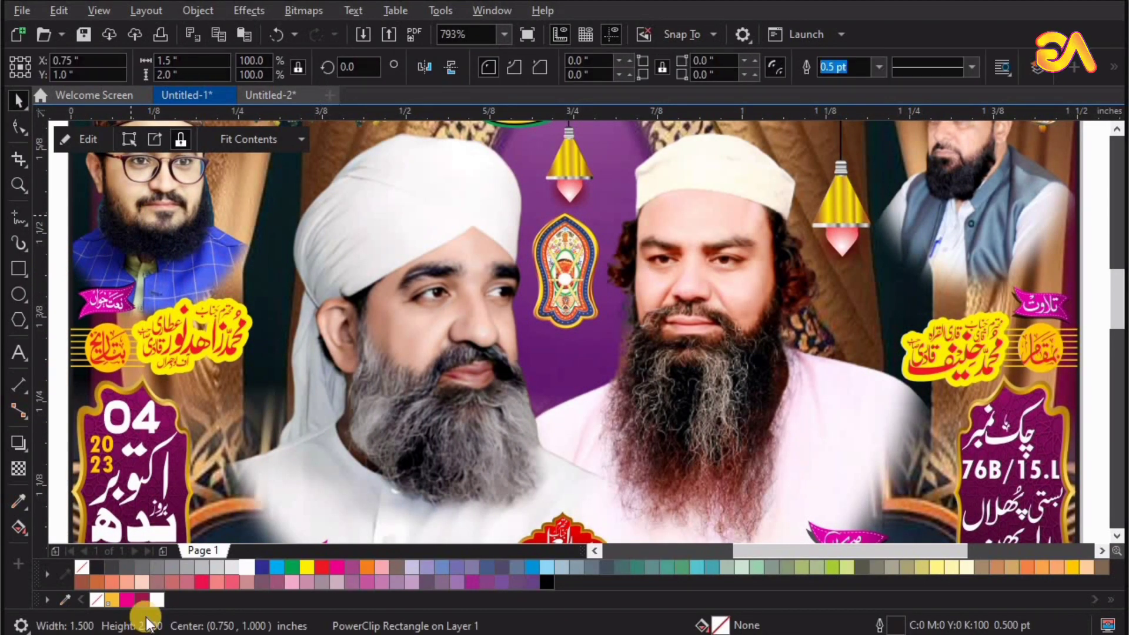
Centre the finished poster horizontally and vertically inside the blue ornamental border frame.
click(47, 573)
click(95, 330)
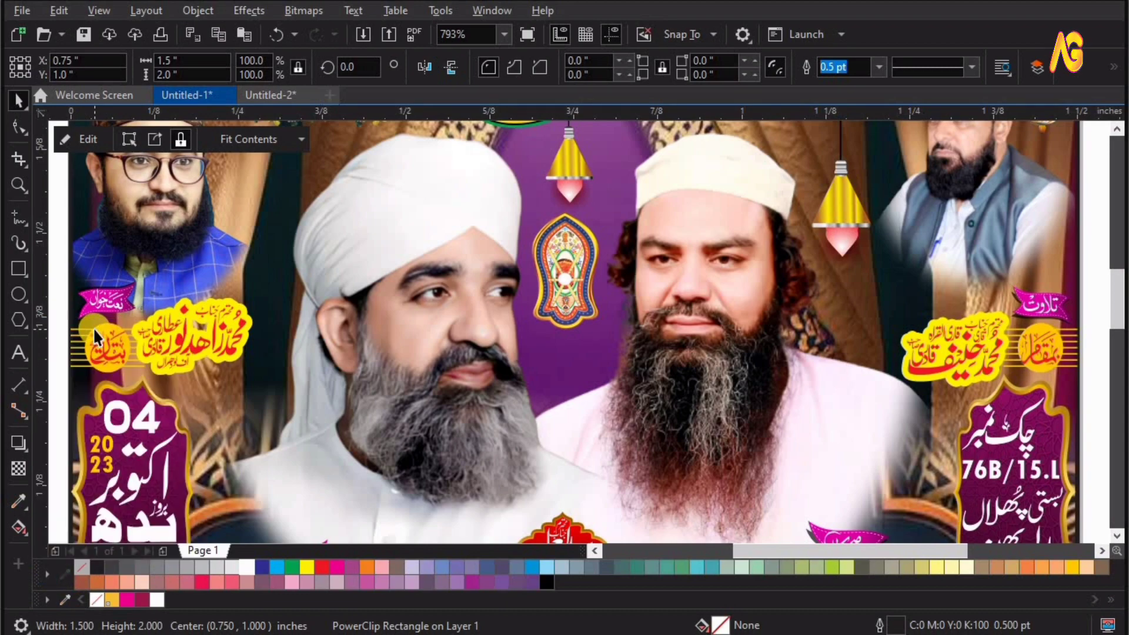
key(F4)
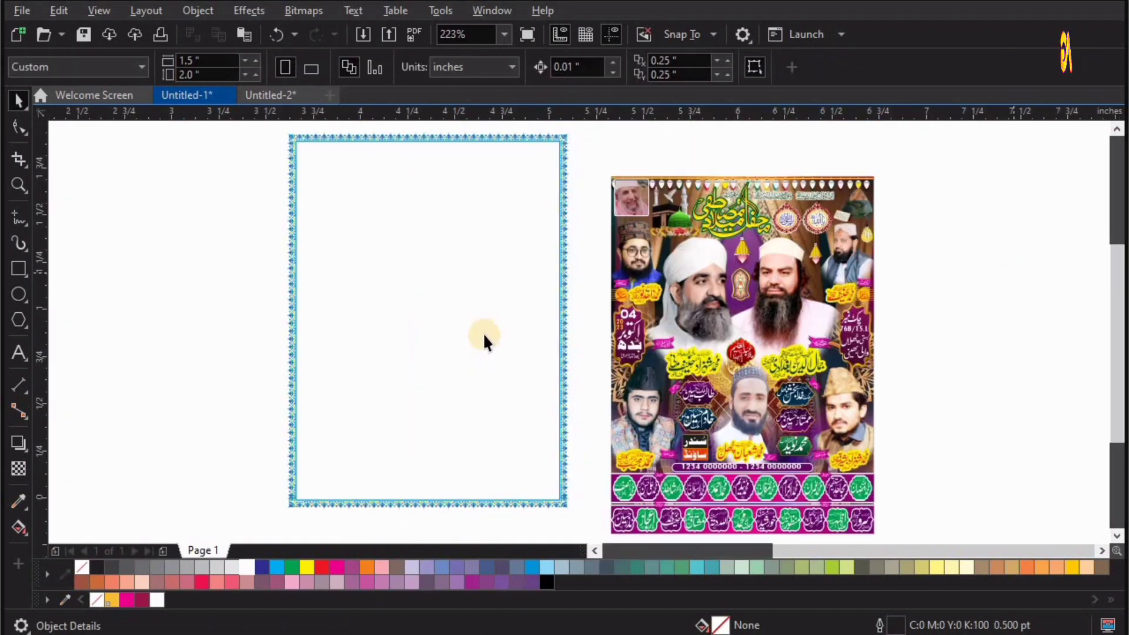
click(749, 375)
shift+click(520, 360)
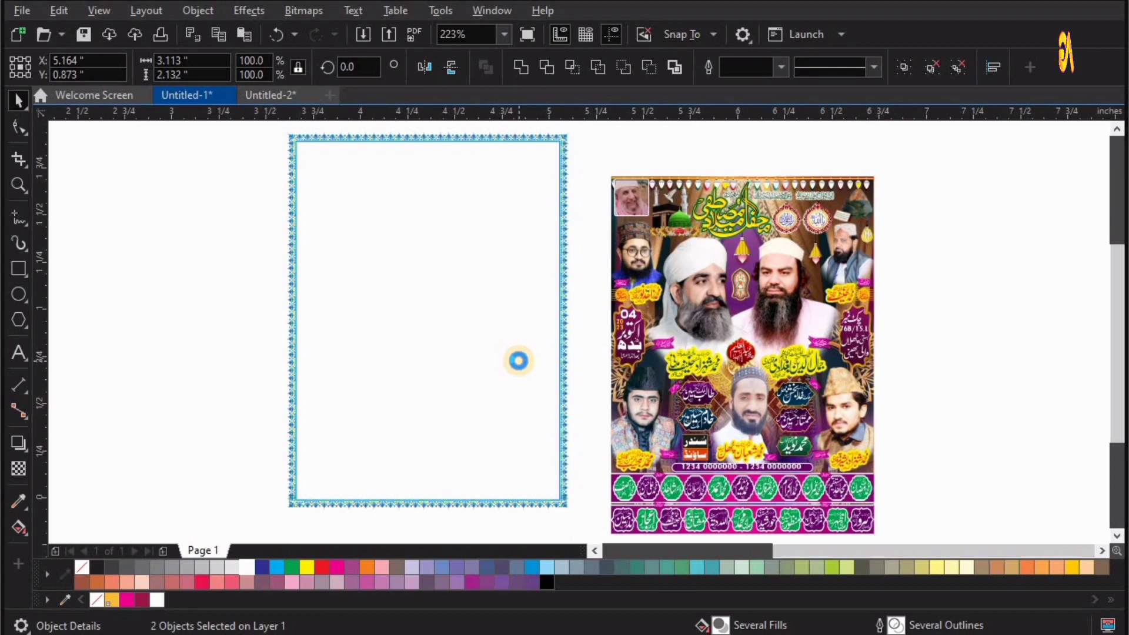
key(c)
key(e)
click(738, 295)
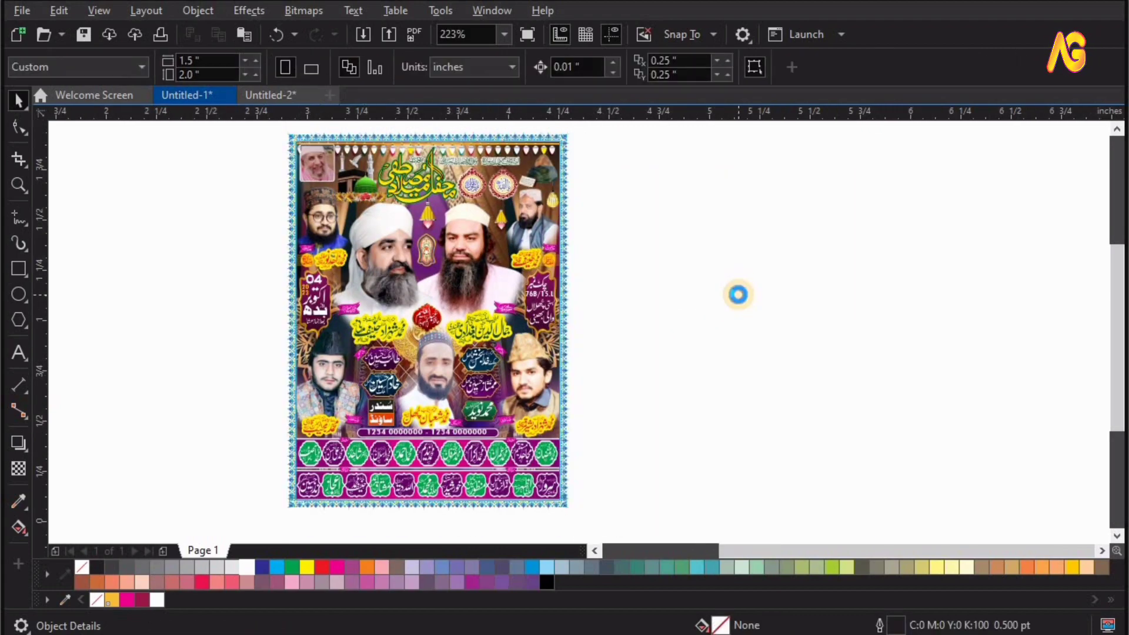